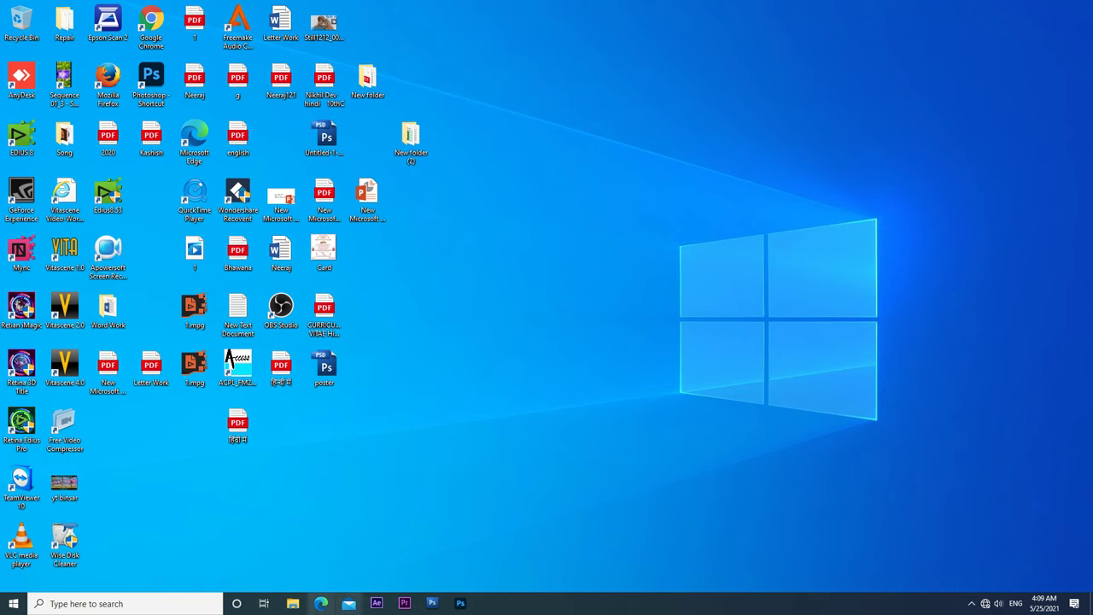
Open the May 2021 wedding footage folder on New Volume (E:) in File Explorer.
{"action": "left_click", "coordinate": [293, 603]}
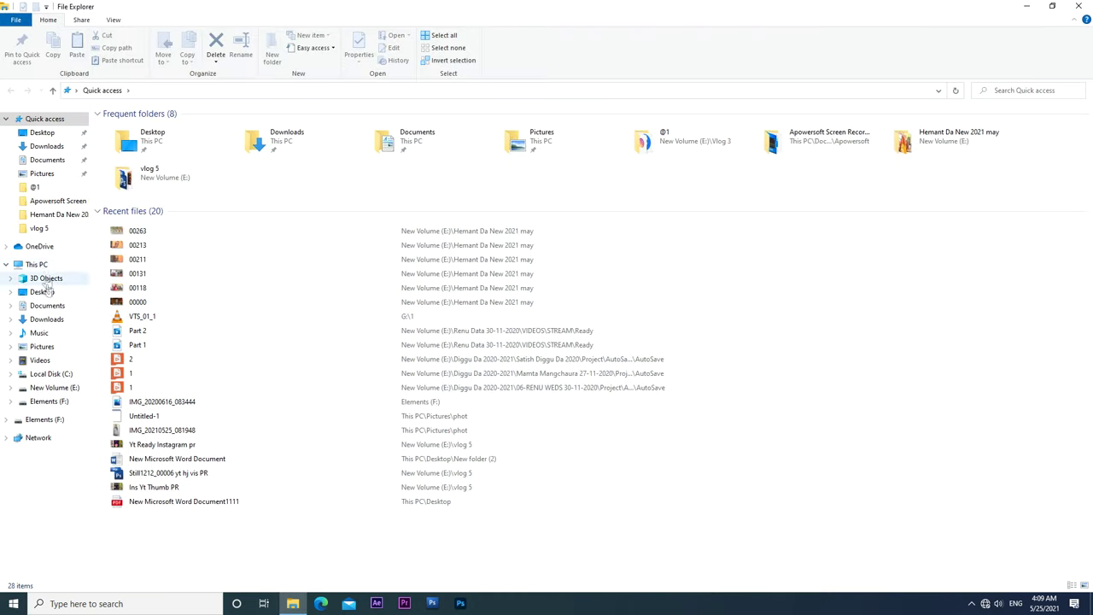
{"action": "left_click", "coordinate": [41, 265]}
{"action": "double_click", "coordinate": [499, 224]}
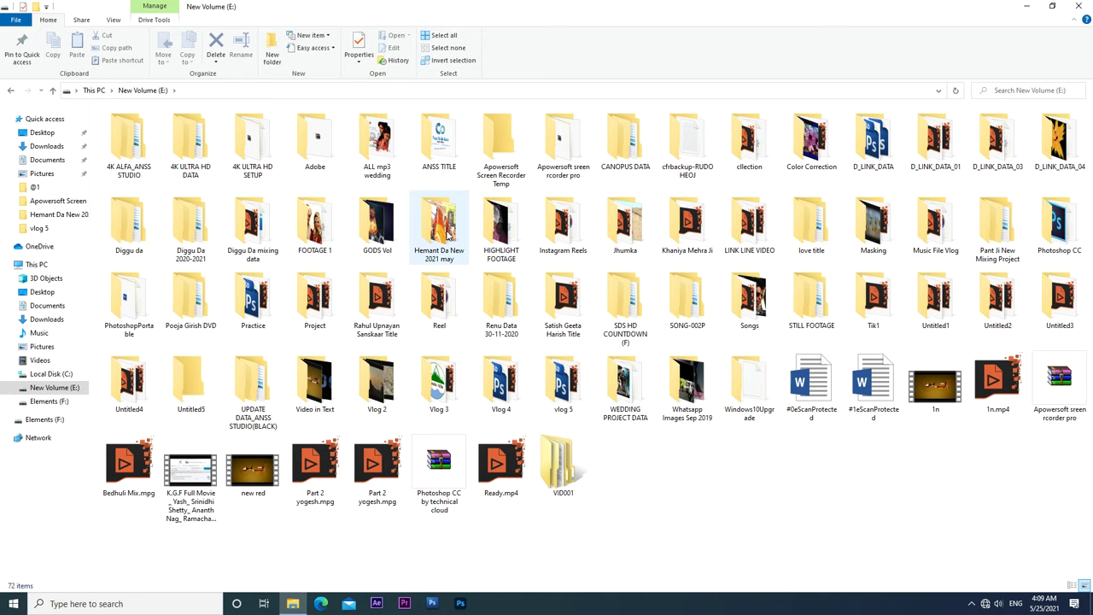
{"action": "double_click", "coordinate": [439, 223]}
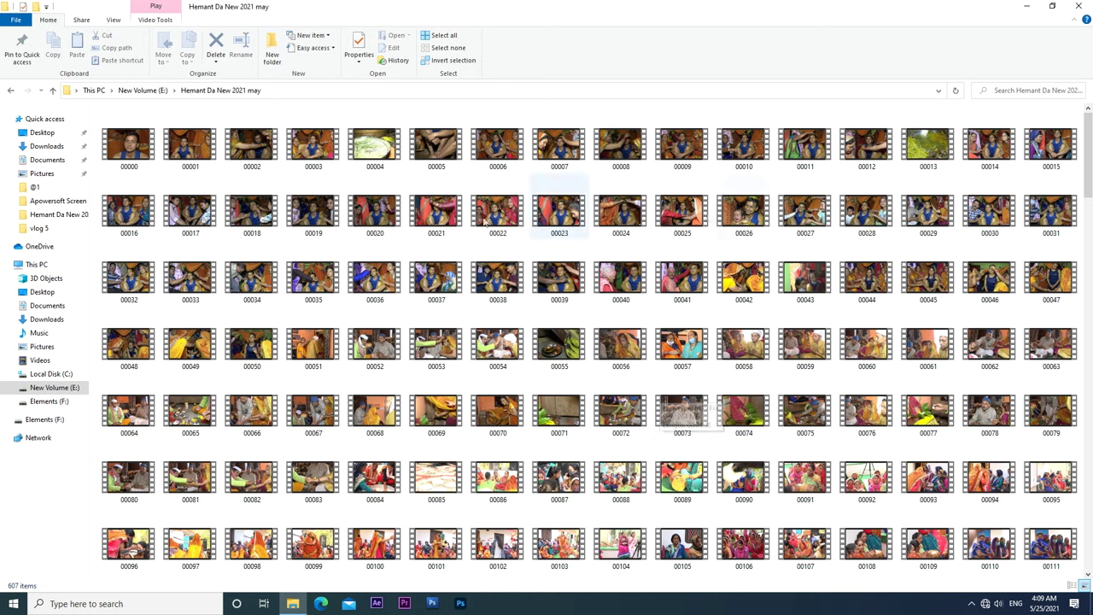
Look through the footage folder and select the groom clips 00210 through 00213.
{"action": "scroll", "coordinate": [634, 357], "scroll_direction": "down", "scroll_amount": 10}
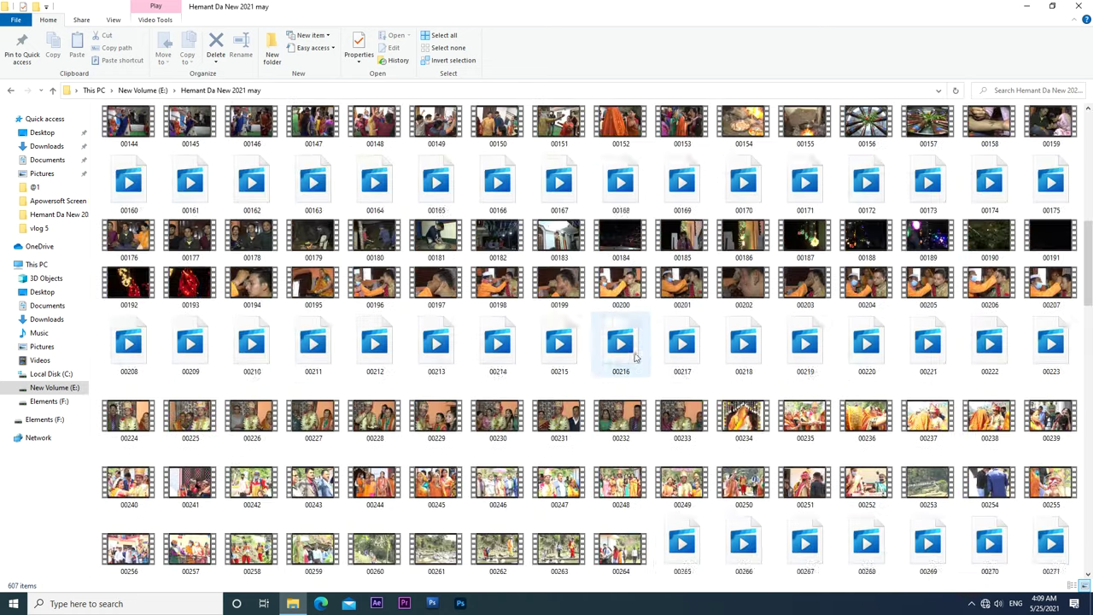
{"action": "scroll", "coordinate": [634, 357], "scroll_direction": "up", "scroll_amount": 8}
{"action": "scroll", "coordinate": [634, 357], "scroll_direction": "up", "scroll_amount": 3}
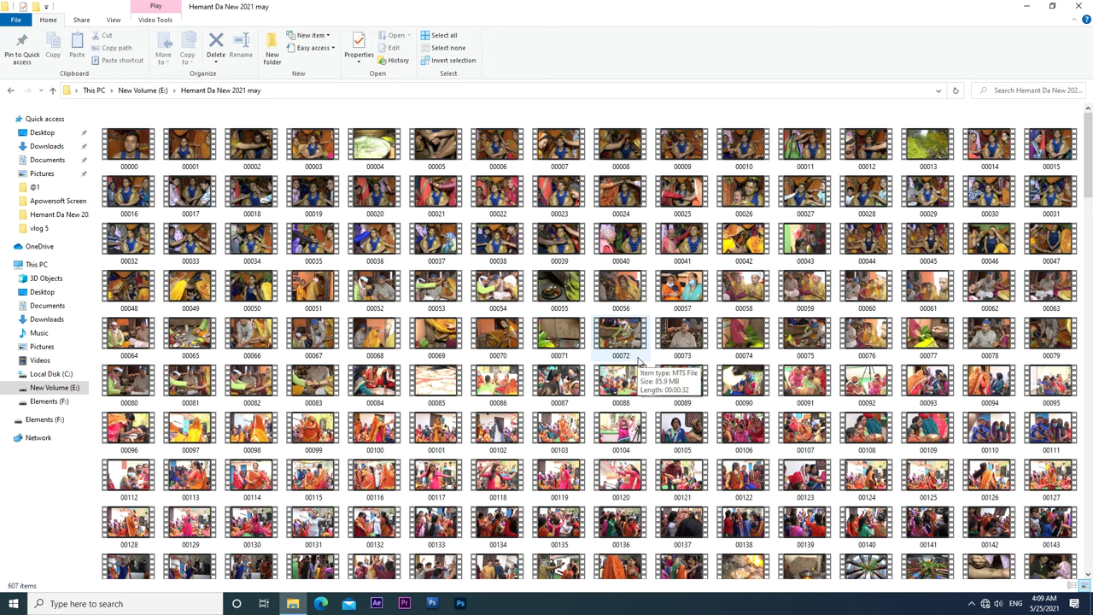
{"action": "scroll", "coordinate": [638, 362], "scroll_direction": "down", "scroll_amount": 8}
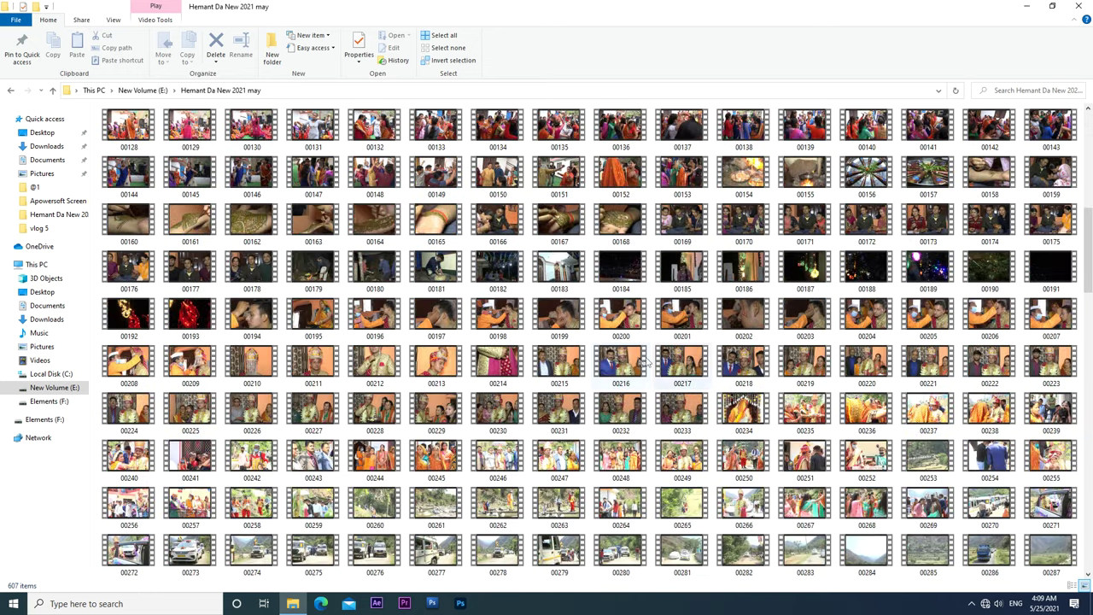
{"action": "left_click", "coordinate": [252, 363]}
{"action": "left_click", "coordinate": [458, 371], "text": "shift"}
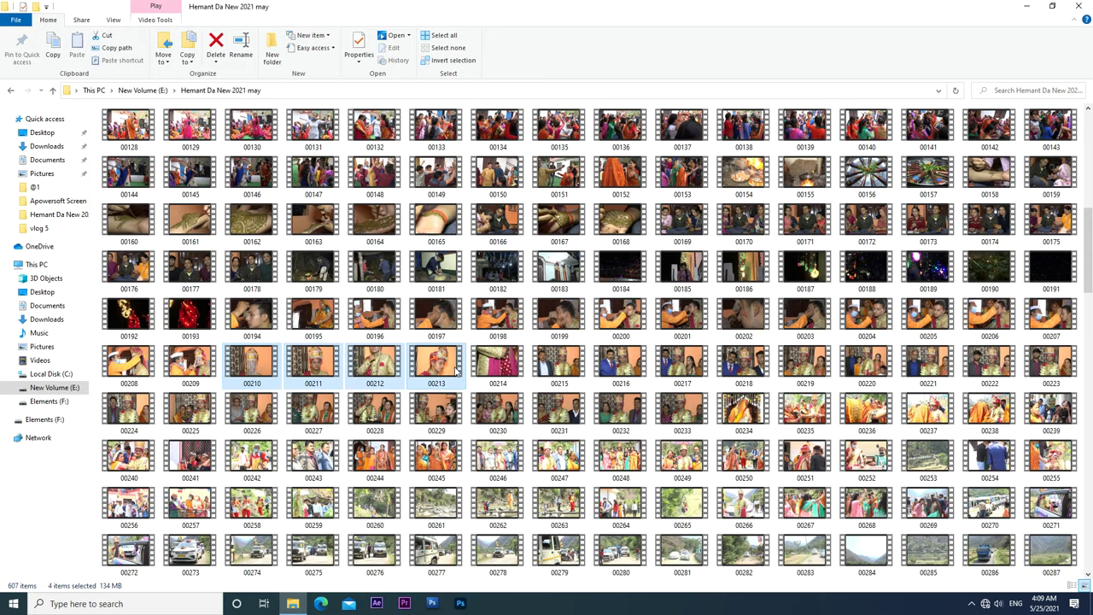
Add the bride clips 00349 through 00364 to the current selection.
{"action": "left_click_drag", "start_coordinate": [1088, 250], "coordinate": [1088, 354]}
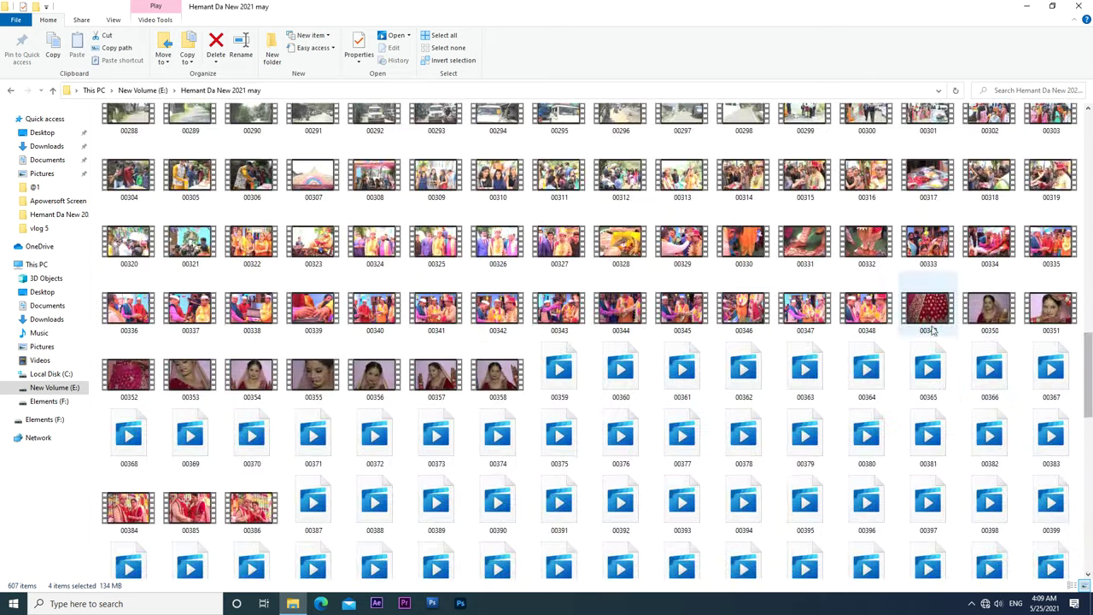
{"action": "left_click", "coordinate": [929, 316], "text": "ctrl"}
{"action": "left_click", "coordinate": [990, 312], "text": "ctrl"}
{"action": "left_click", "coordinate": [1051, 311], "text": "ctrl"}
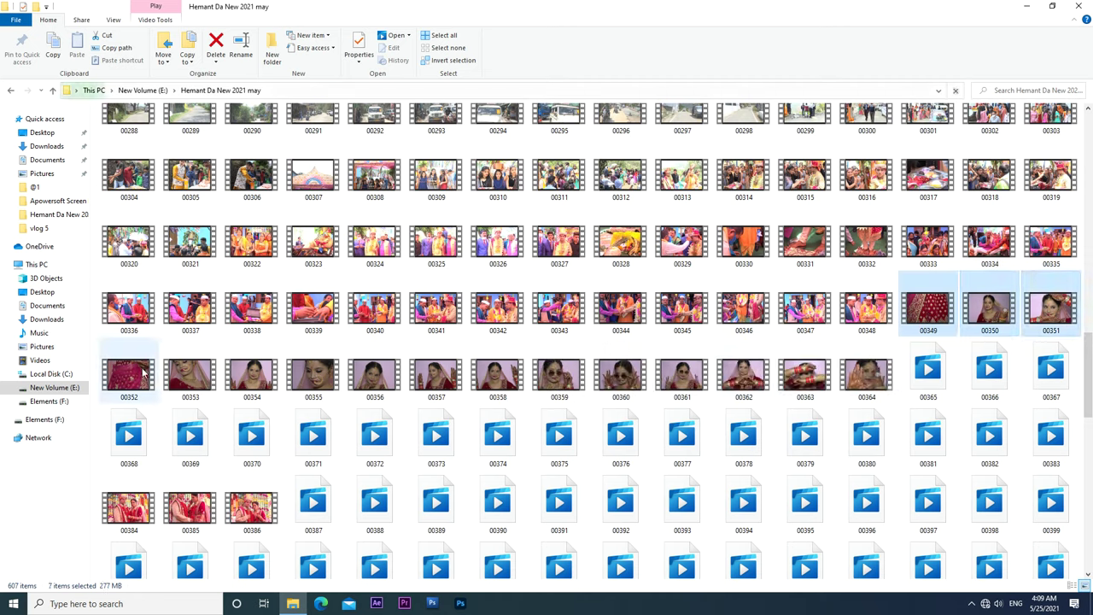
{"action": "left_click", "coordinate": [143, 376], "text": "ctrl"}
{"action": "left_click", "coordinate": [189, 376], "text": "ctrl"}
{"action": "left_click", "coordinate": [252, 376], "text": "ctrl"}
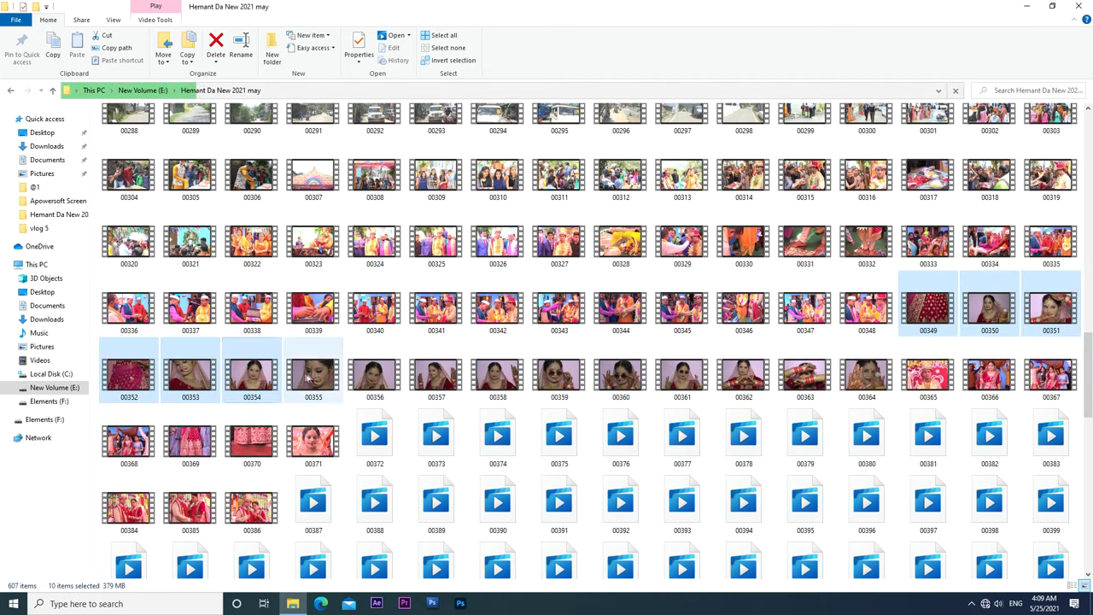
{"action": "left_click", "coordinate": [309, 384], "text": "ctrl"}
{"action": "left_click", "coordinate": [374, 382], "text": "ctrl"}
{"action": "left_click", "coordinate": [435, 382], "text": "ctrl"}
{"action": "left_click", "coordinate": [504, 382], "text": "ctrl"}
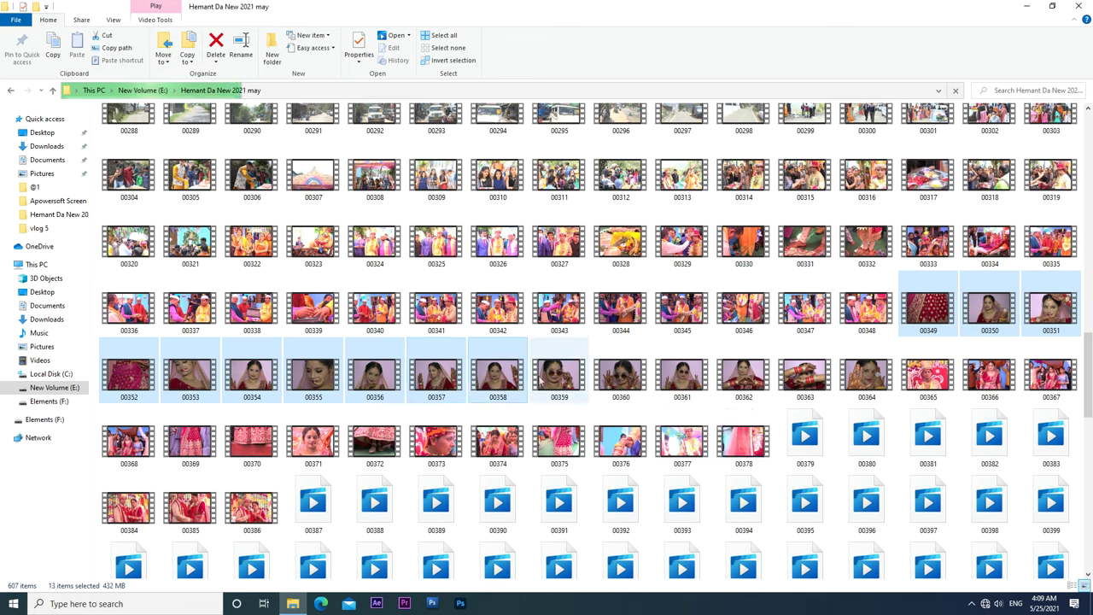
{"action": "left_click", "coordinate": [555, 380], "text": "ctrl"}
{"action": "left_click", "coordinate": [621, 380], "text": "ctrl"}
{"action": "left_click", "coordinate": [683, 380], "text": "ctrl"}
{"action": "left_click", "coordinate": [751, 381], "text": "ctrl"}
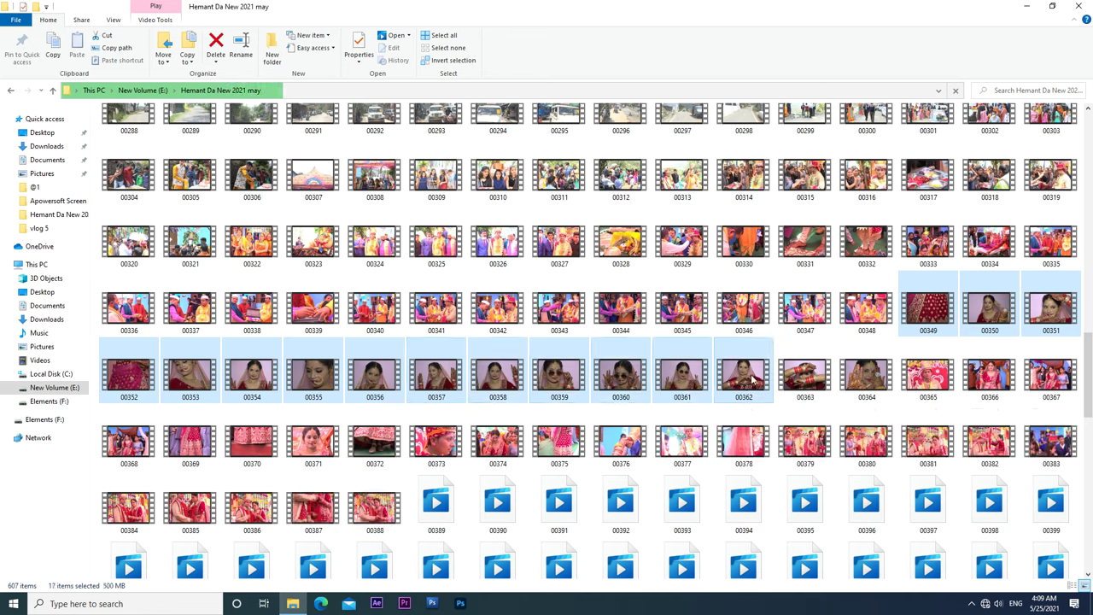
{"action": "left_click", "coordinate": [805, 380], "text": "ctrl"}
{"action": "left_click", "coordinate": [865, 381], "text": "ctrl"}
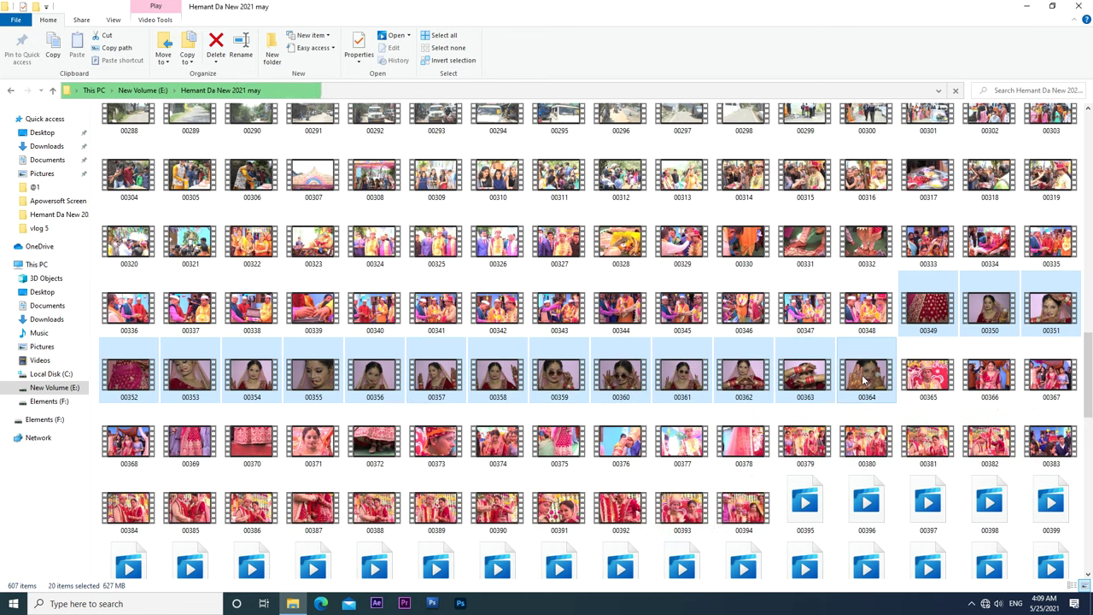
Add the couple clips 00384 through 00393 to the selection and copy all the selected clips.
{"action": "scroll", "coordinate": [1089, 380], "scroll_direction": "down", "scroll_amount": 1}
{"action": "left_click_drag", "start_coordinate": [1088, 380], "coordinate": [1089, 407]}
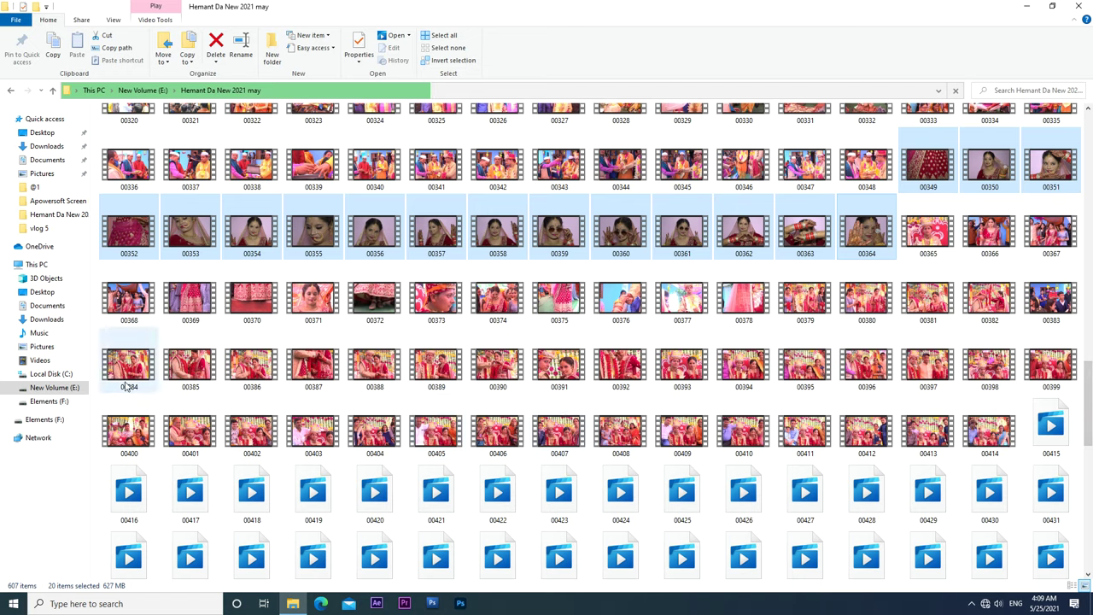
{"action": "left_click", "coordinate": [189, 367], "text": "ctrl"}
{"action": "left_click", "coordinate": [254, 368], "text": "ctrl"}
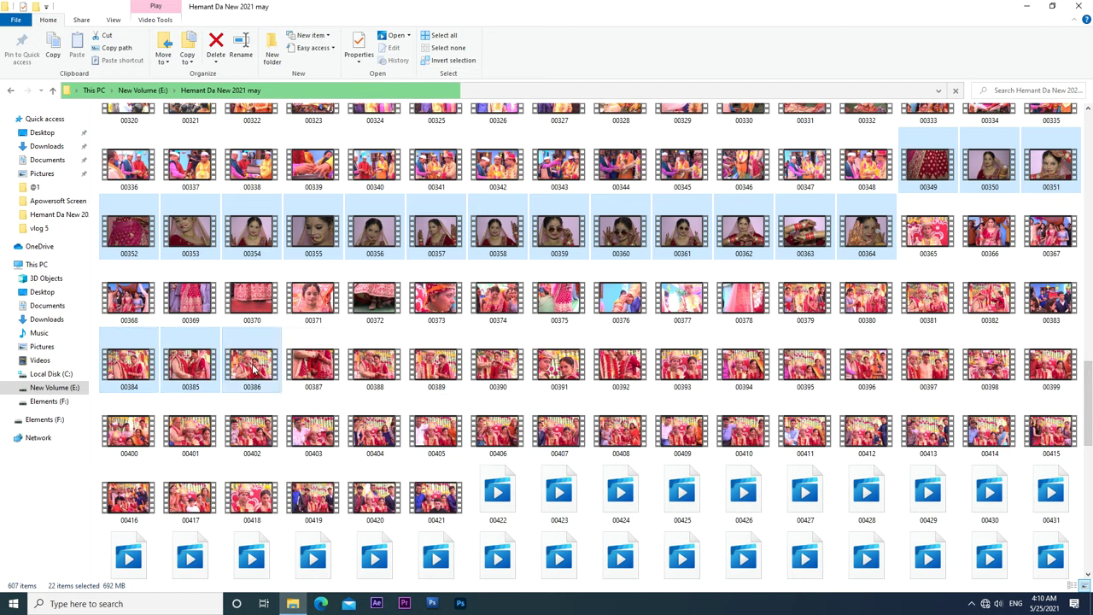
{"action": "left_click", "coordinate": [313, 367], "text": "ctrl"}
{"action": "left_click", "coordinate": [375, 367], "text": "ctrl"}
{"action": "left_click", "coordinate": [436, 367], "text": "ctrl"}
{"action": "left_click", "coordinate": [500, 367], "text": "ctrl"}
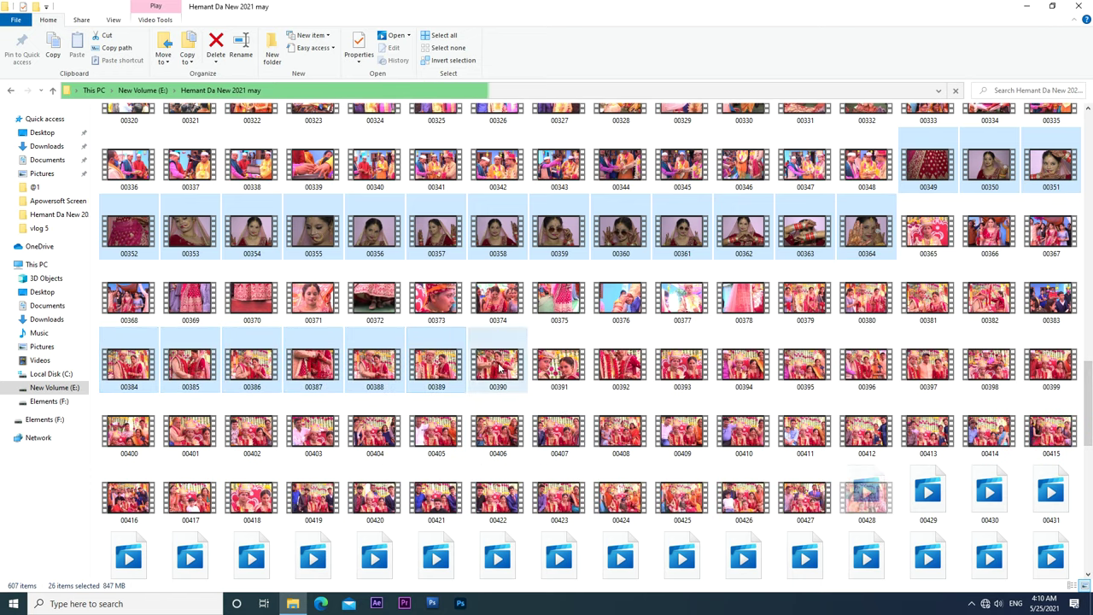
{"action": "left_click", "coordinate": [683, 367], "text": "ctrl+shift"}
{"action": "scroll", "coordinate": [976, 367], "scroll_direction": "down", "scroll_amount": 1}
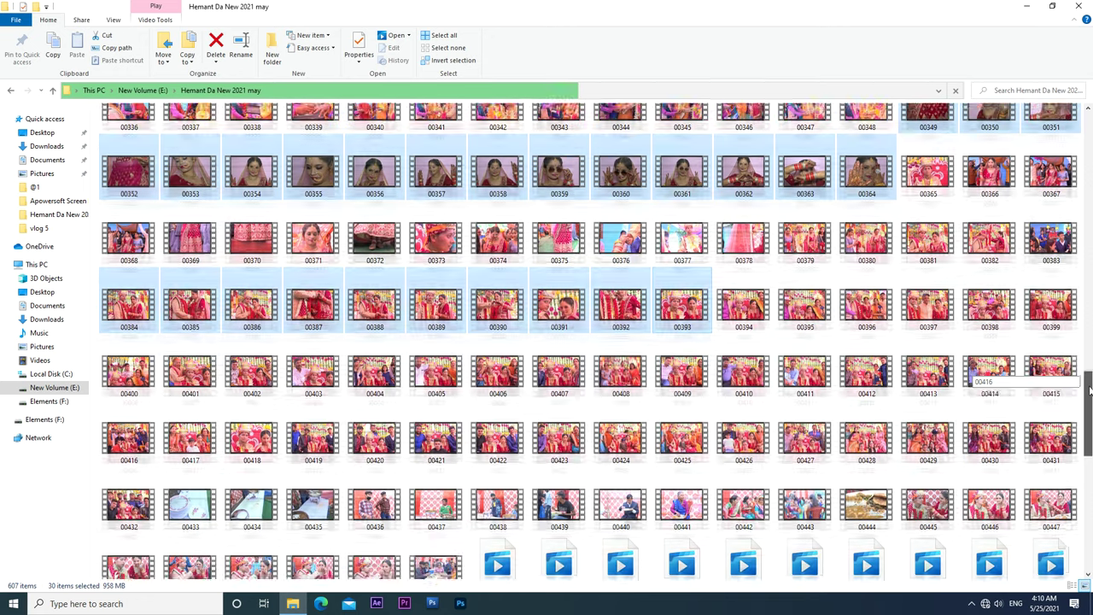
{"action": "scroll", "coordinate": [1088, 390], "scroll_direction": "up", "scroll_amount": 1}
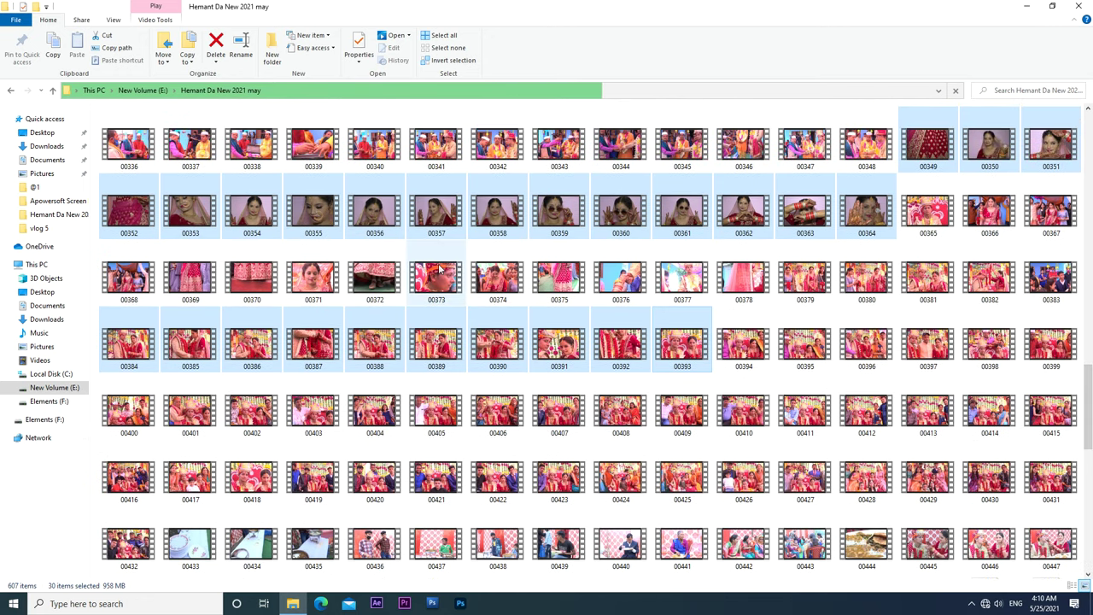
{"action": "right_click", "coordinate": [433, 214]}
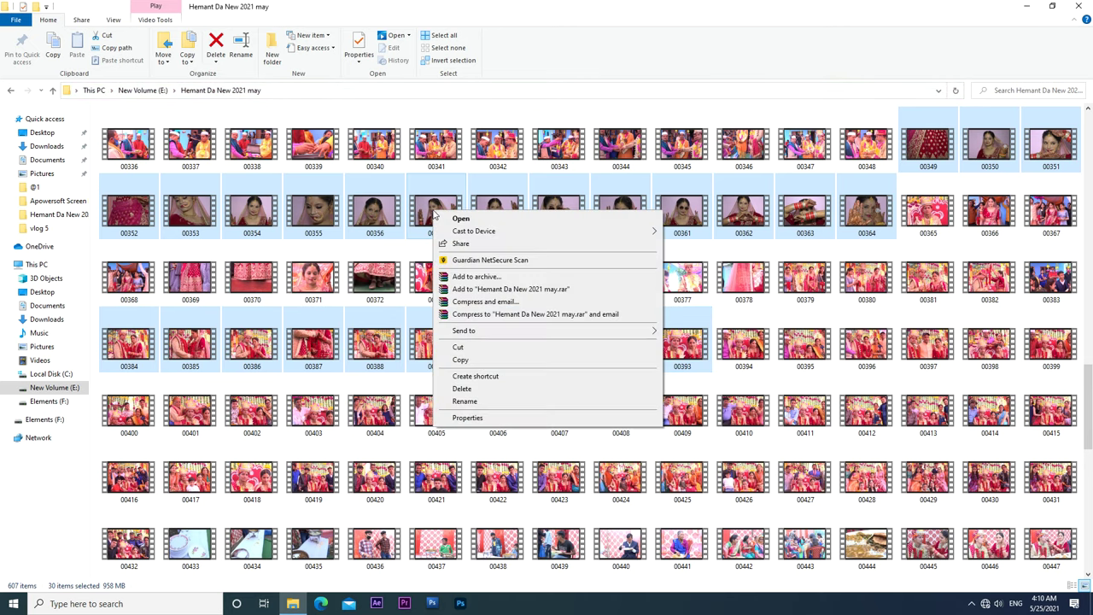
{"action": "left_click", "coordinate": [465, 361]}
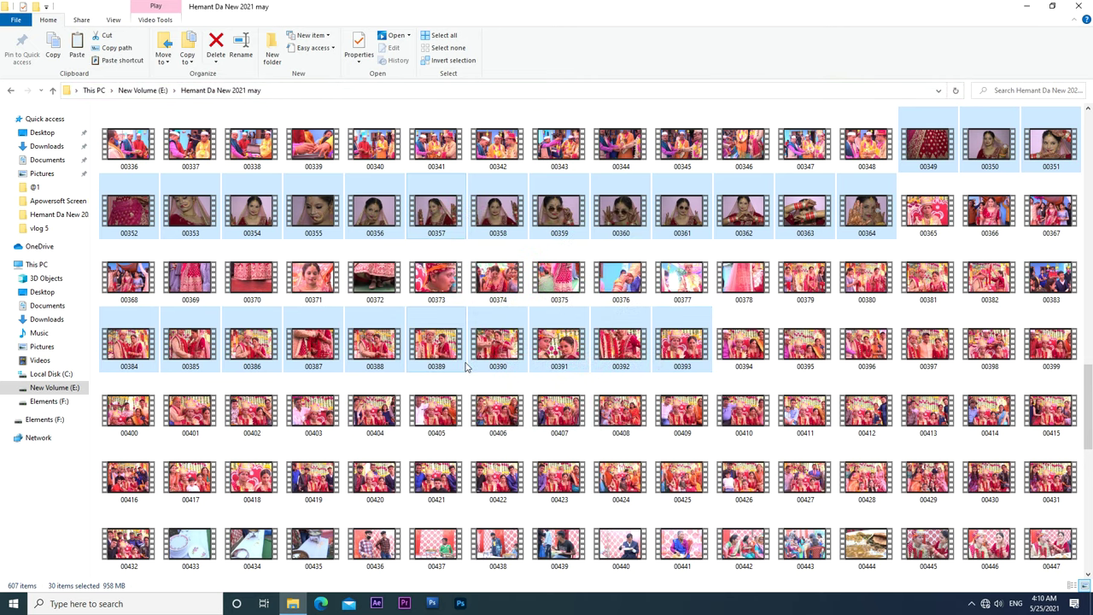
Create a new folder named Clips inside the wedding footage folder.
{"action": "right_click", "coordinate": [383, 249]}
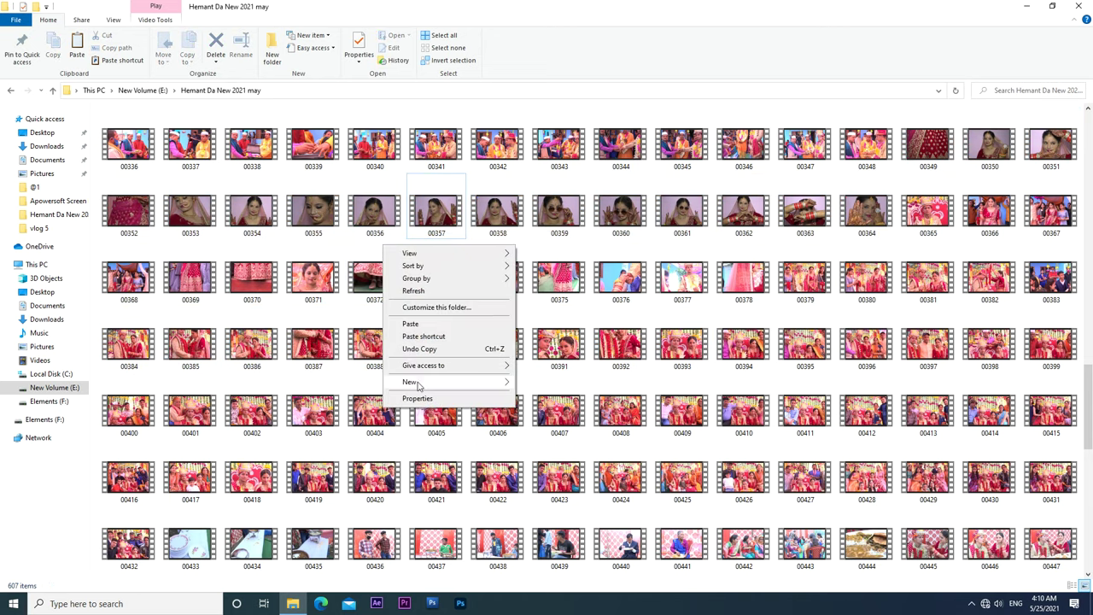
{"action": "mouse_move", "coordinate": [420, 386]}
{"action": "left_click", "coordinate": [541, 384]}
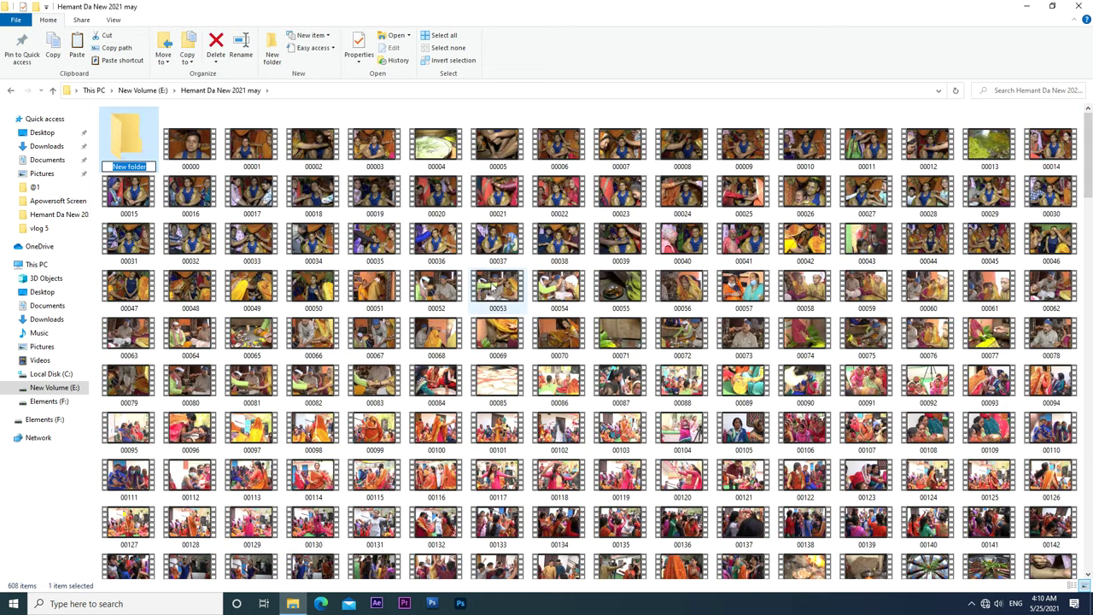
{"action": "type", "text": "Clips"}
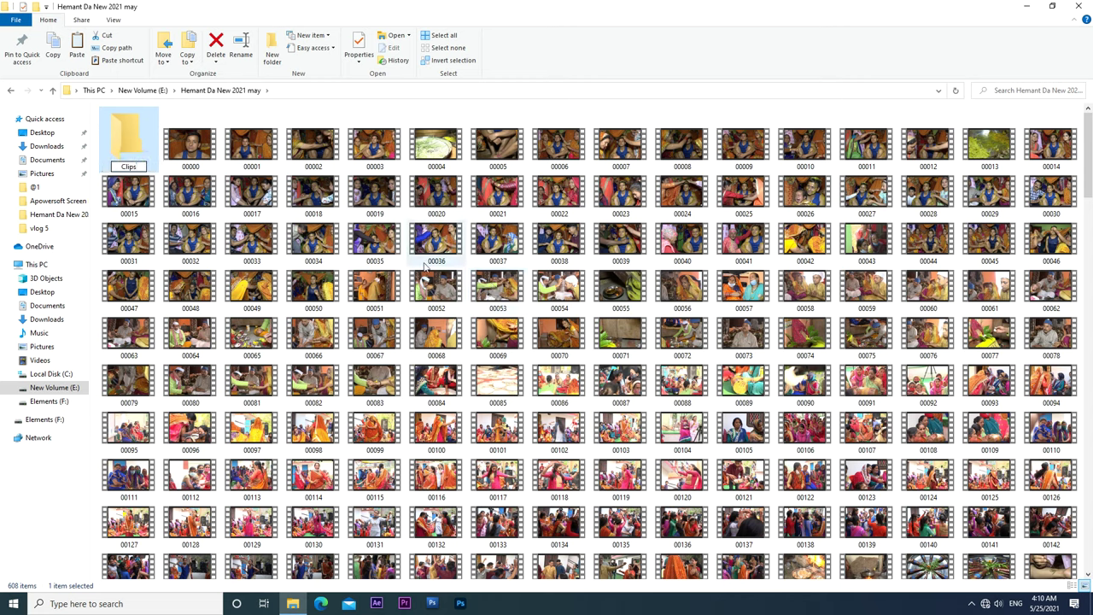
{"action": "key", "text": "Return"}
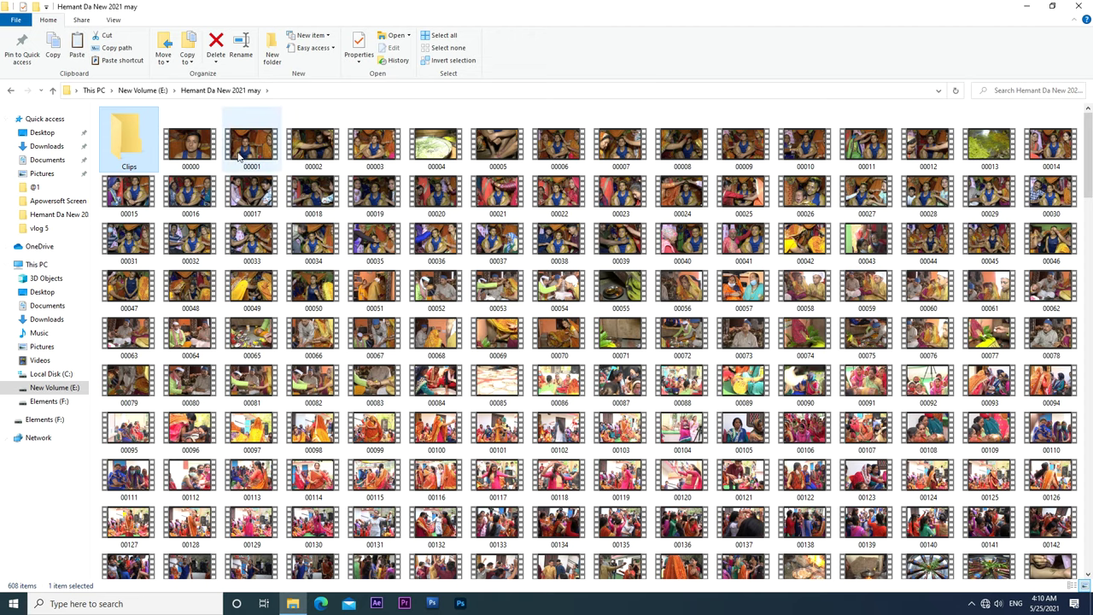
Paste the copied clips into the Clips folder and display them as large thumbnails.
{"action": "double_click", "coordinate": [127, 147]}
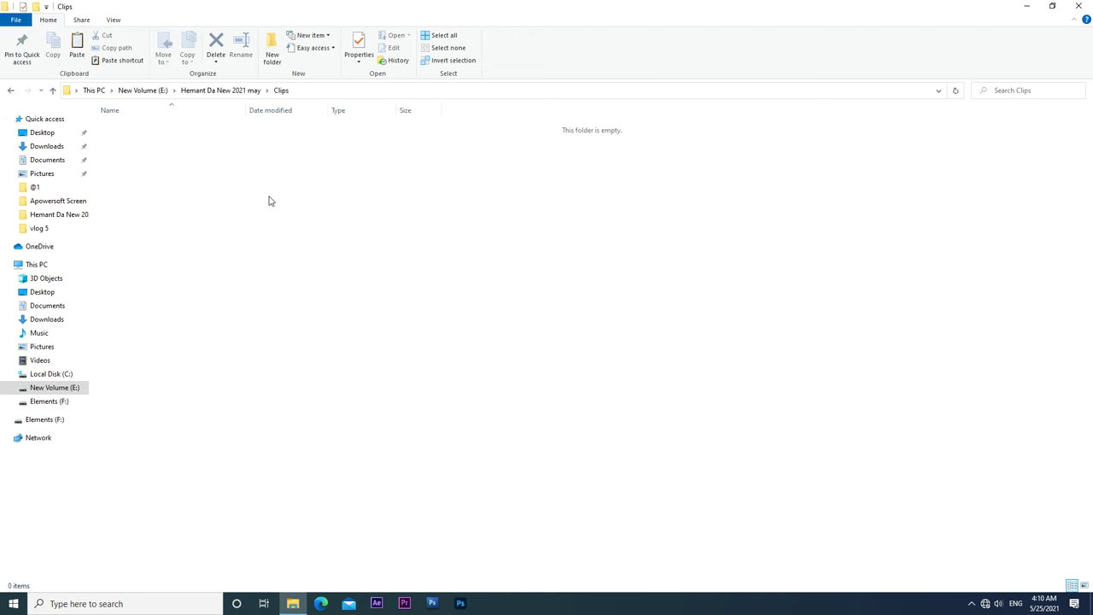
{"action": "key", "text": "ctrl+v"}
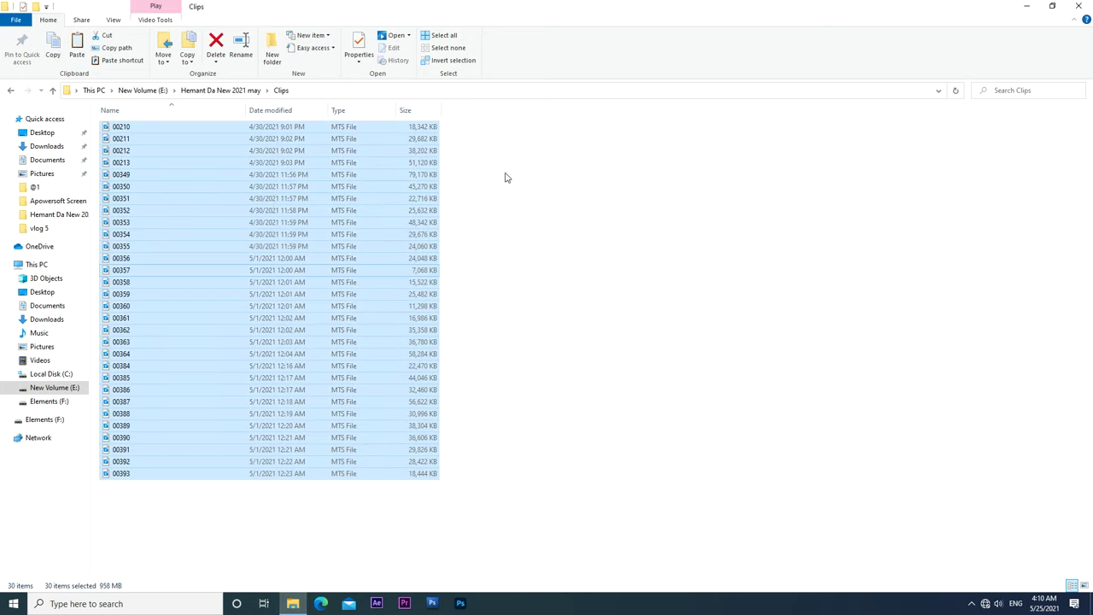
{"action": "right_click", "coordinate": [505, 177]}
{"action": "mouse_move", "coordinate": [578, 183]}
{"action": "left_click", "coordinate": [669, 196]}
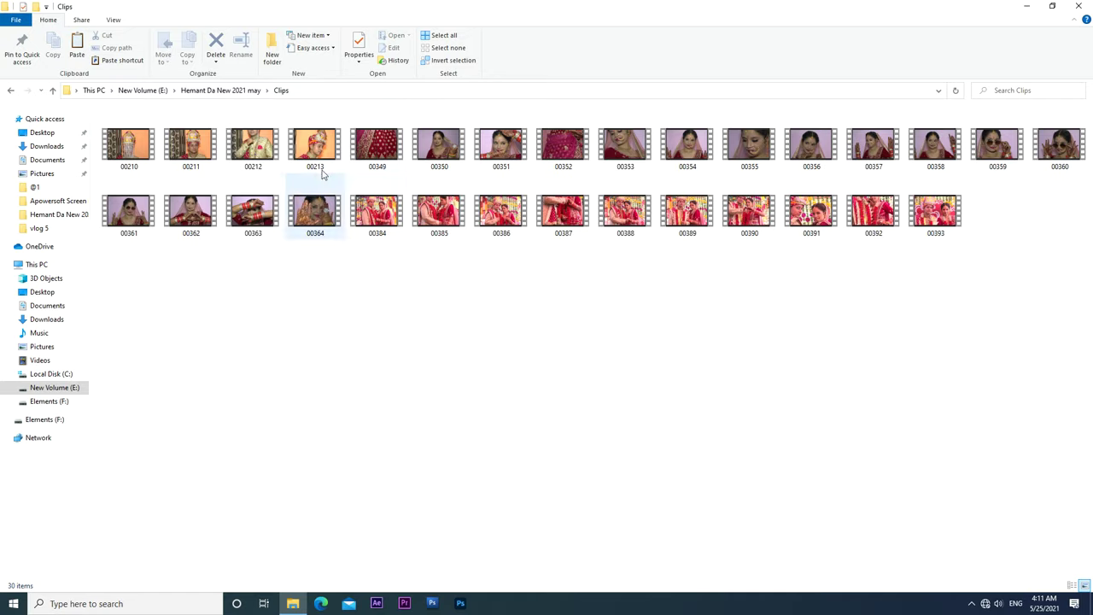
Play clips 00210 and 00211 to preview the groom shots.
{"action": "double_click", "coordinate": [125, 152]}
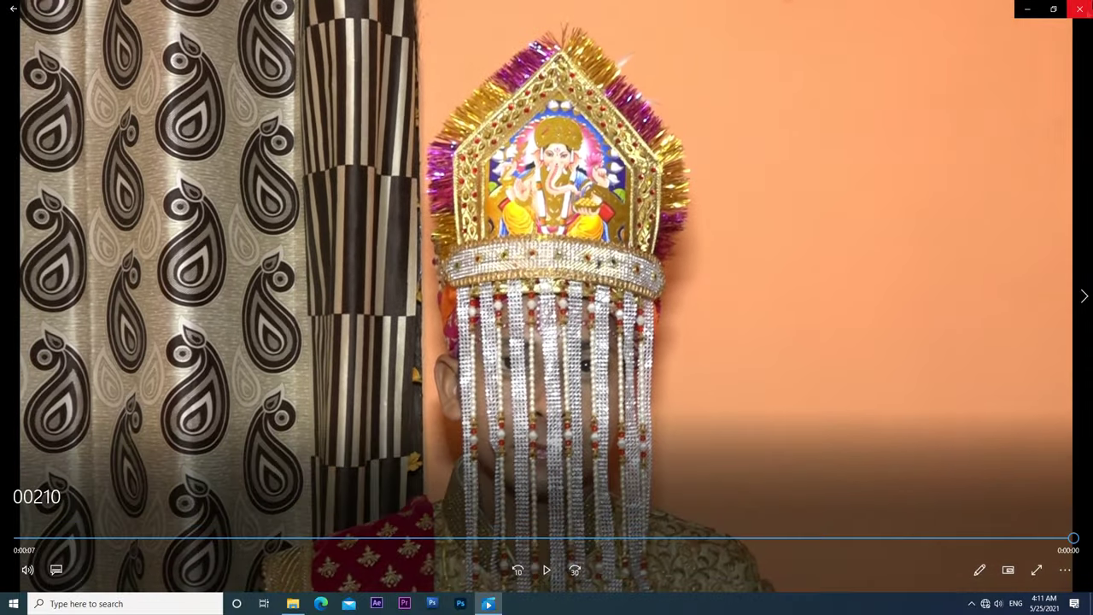
{"action": "left_click", "coordinate": [1079, 9]}
{"action": "left_click", "coordinate": [196, 149]}
{"action": "double_click", "coordinate": [195, 149]}
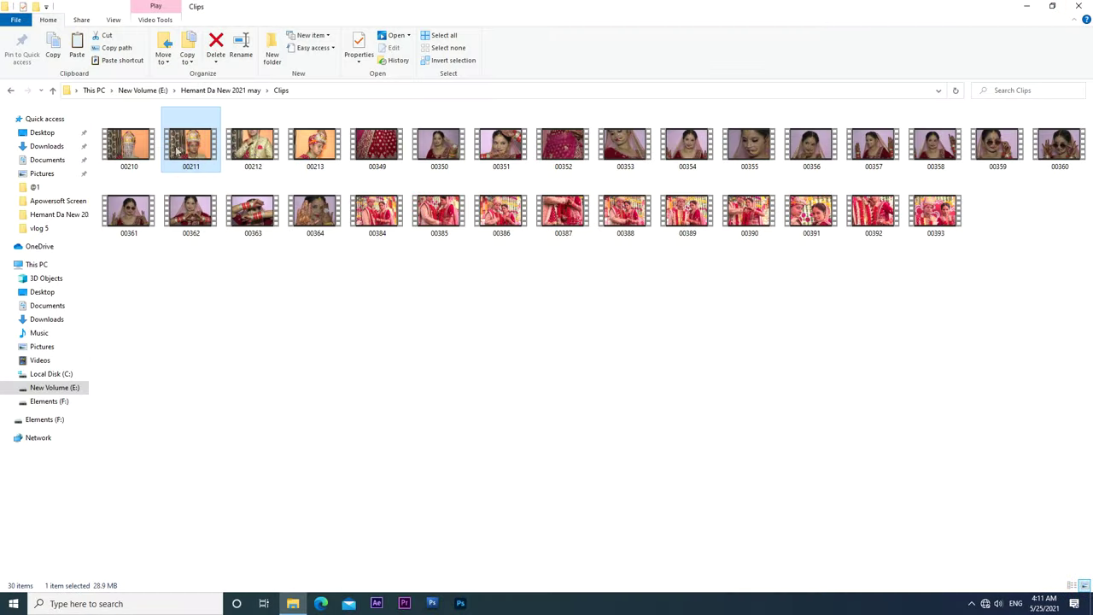
Rename clip 00211 as B1 and clip 00213 as B2.
{"action": "right_click", "coordinate": [184, 148]}
{"action": "left_click", "coordinate": [222, 374]}
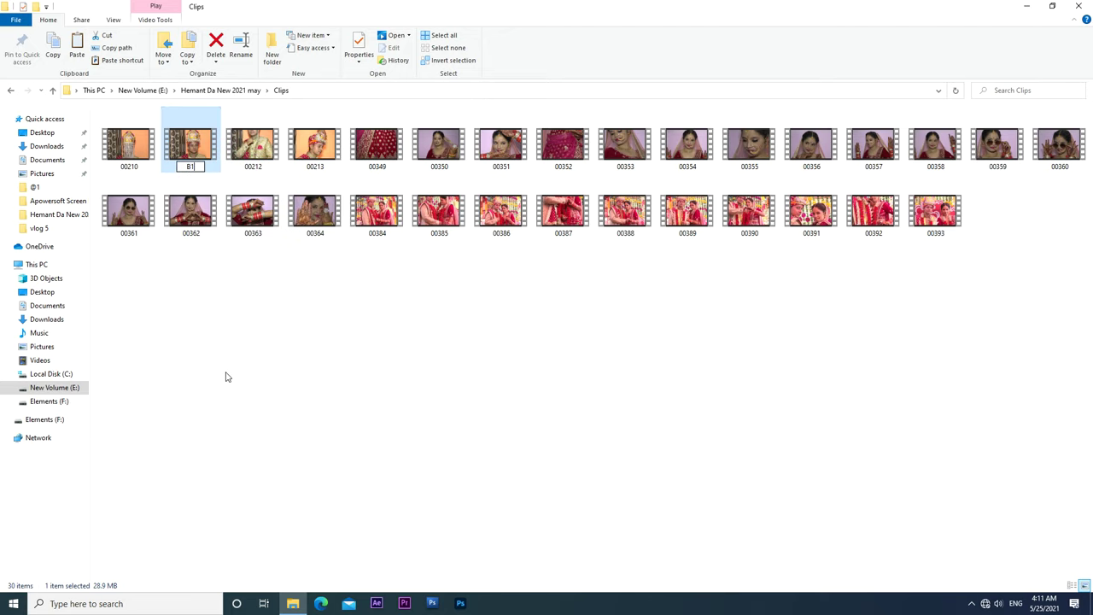
{"action": "key", "text": "Return"}
{"action": "right_click", "coordinate": [247, 130]}
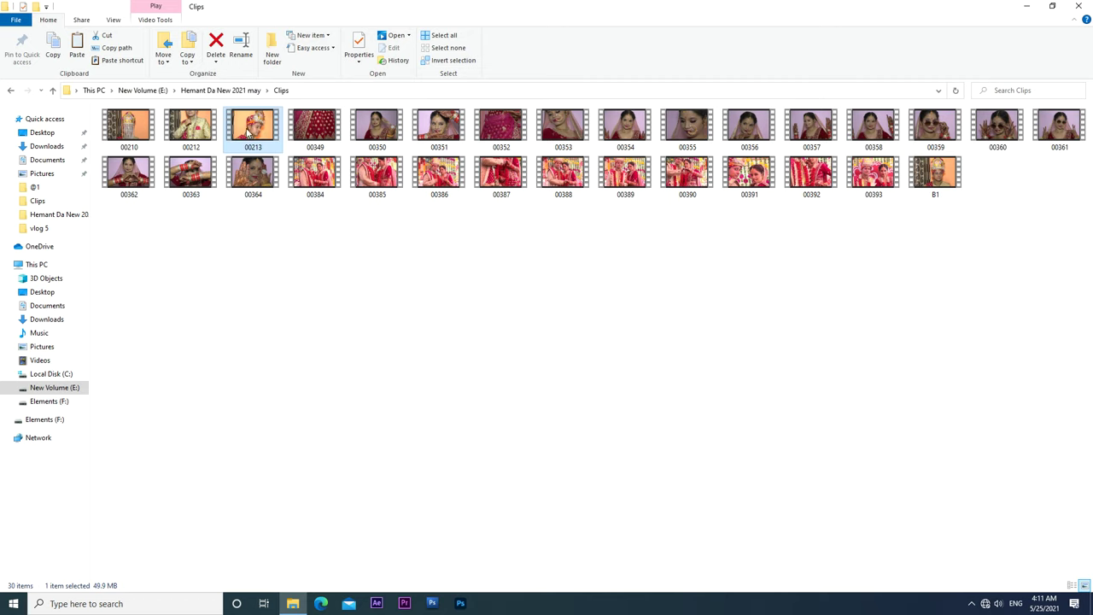
{"action": "left_click", "coordinate": [278, 357]}
{"action": "key", "text": "Return"}
Rename clip 00354 as G1 and clip 00356 as G2.
{"action": "right_click", "coordinate": [556, 129]}
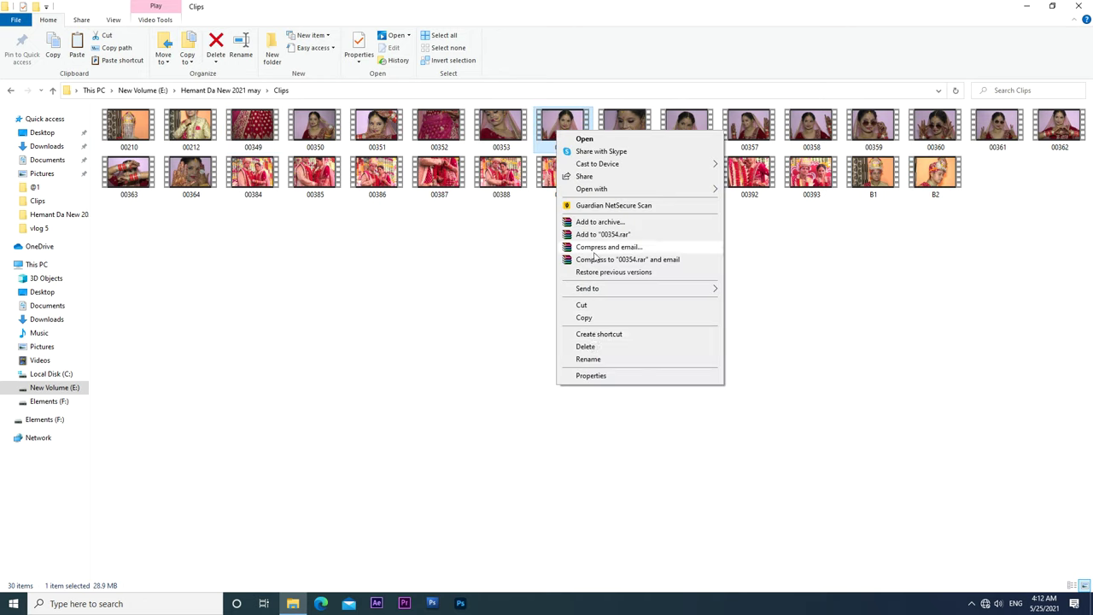
{"action": "left_click", "coordinate": [589, 360]}
{"action": "type", "text": "G1"}
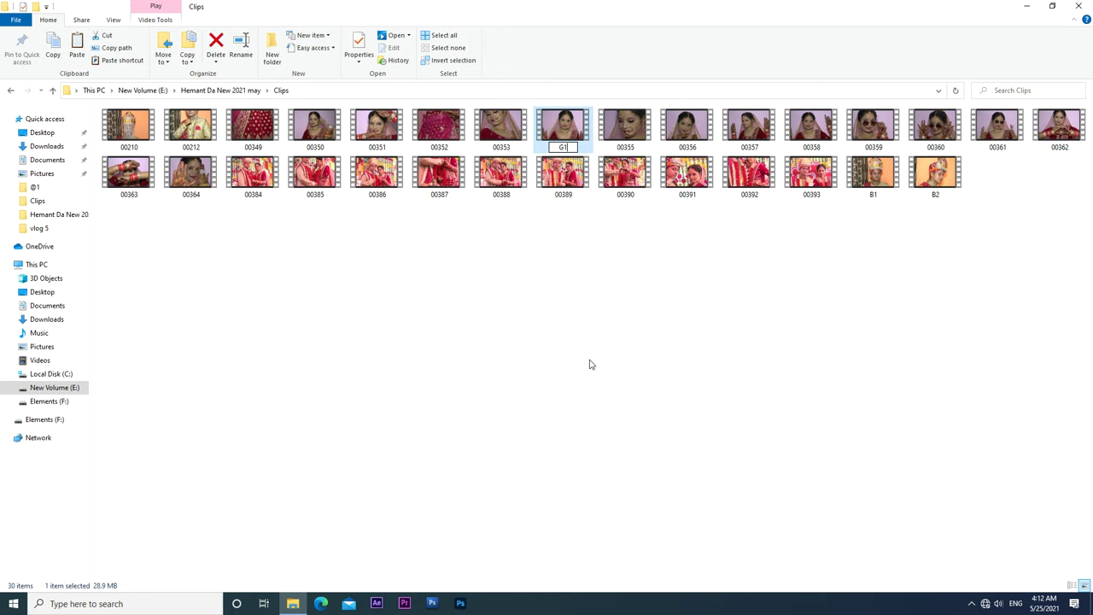
{"action": "key", "text": "Return"}
{"action": "left_click", "coordinate": [624, 128]}
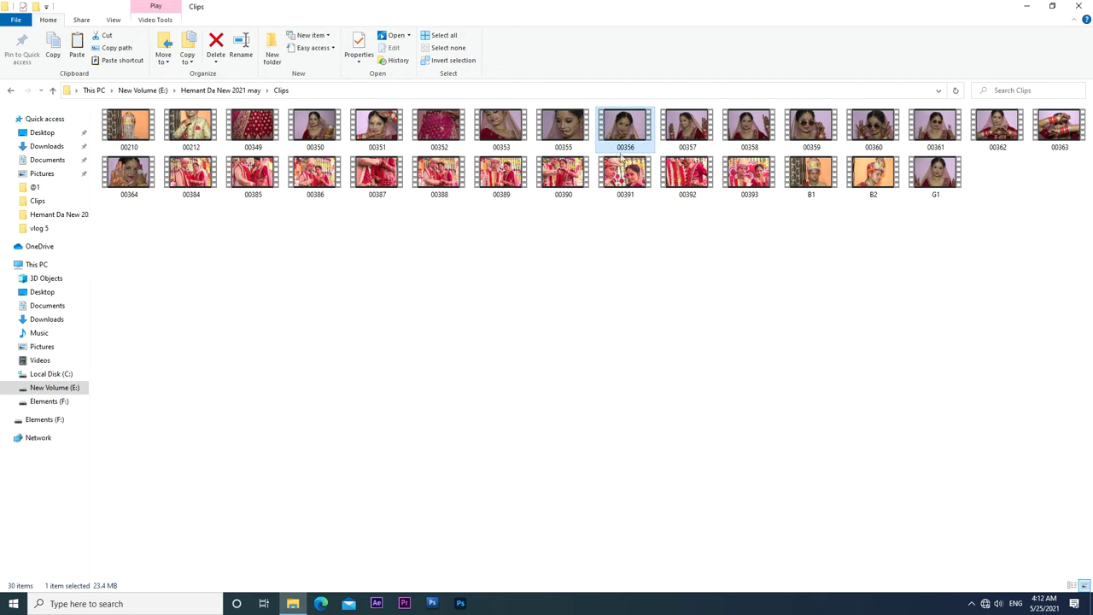
{"action": "right_click", "coordinate": [615, 134]}
{"action": "left_click", "coordinate": [645, 362]}
{"action": "type", "text": "G2"}
{"action": "key", "text": "Return"}
Rename clip 00363, the close-up of the bride's hands, as Eyes.
{"action": "right_click", "coordinate": [996, 139]}
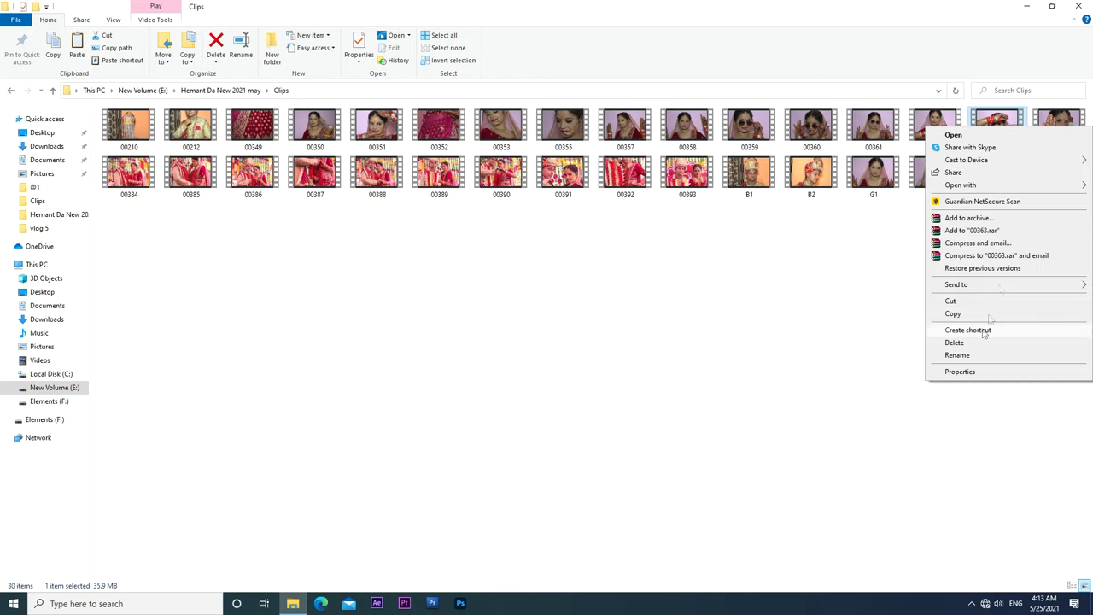
{"action": "left_click", "coordinate": [965, 361]}
{"action": "type", "text": "E"}
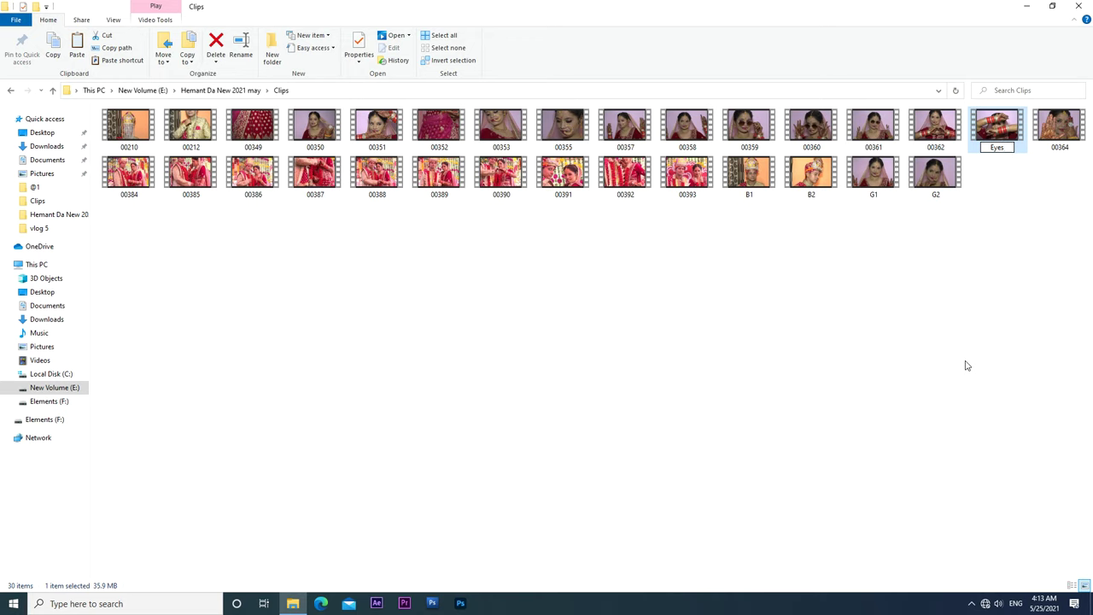
{"action": "type", "text": "yes"}
{"action": "key", "text": "Return"}
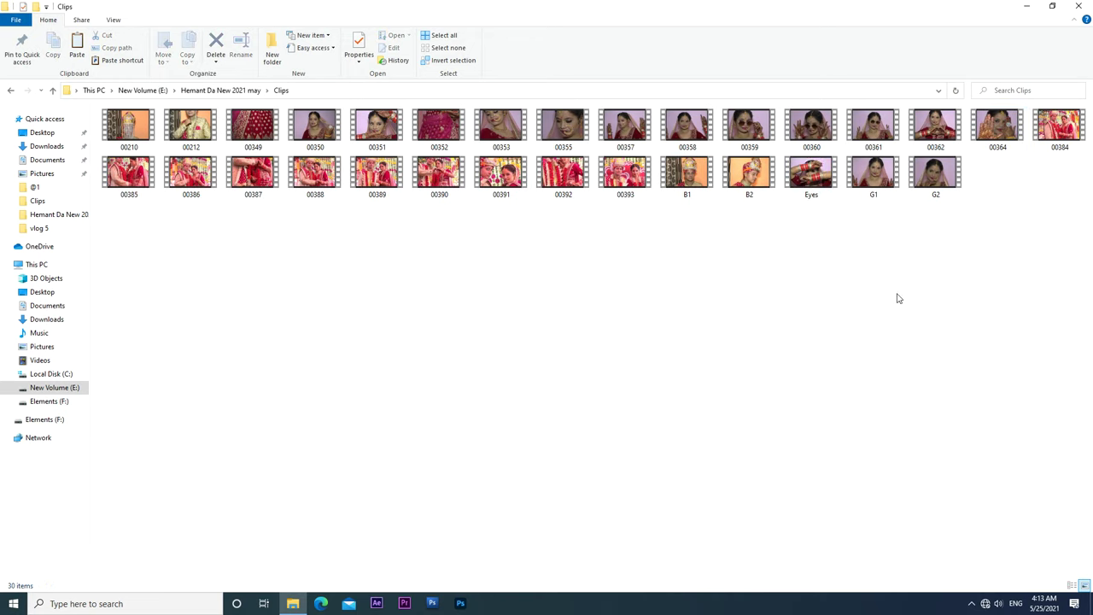
Rename the couple clip 00386 as C1.
{"action": "right_click", "coordinate": [184, 176]}
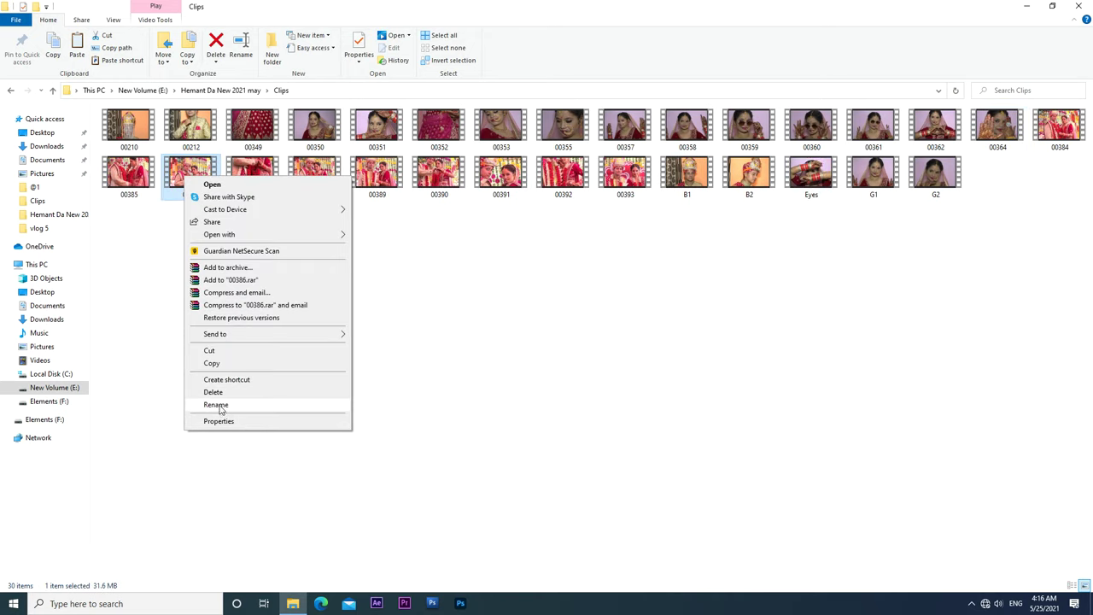
{"action": "left_click", "coordinate": [218, 405]}
{"action": "type", "text": "C"}
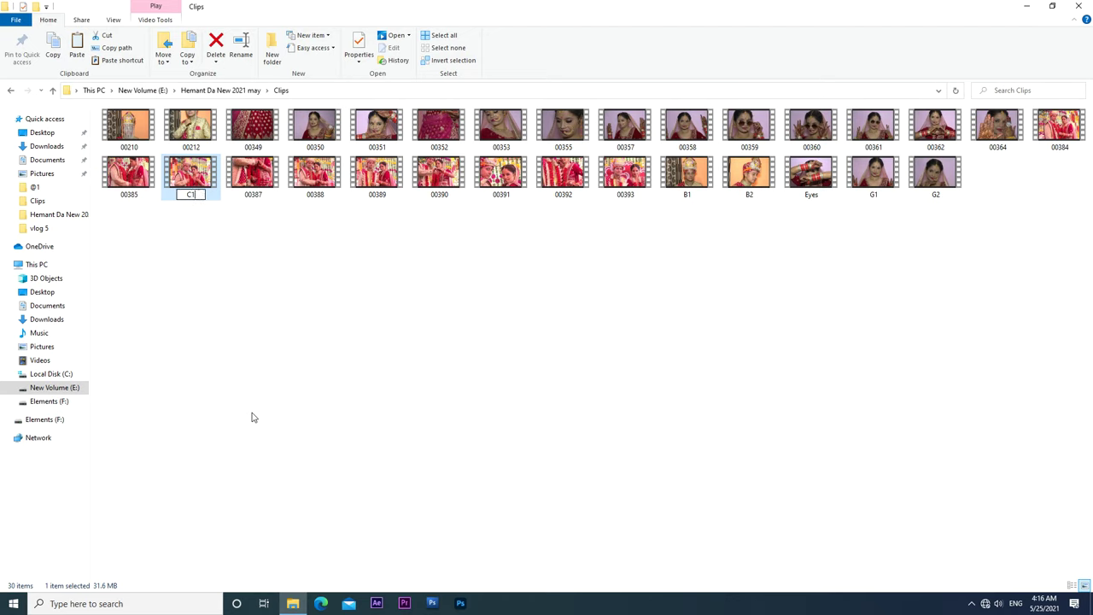
{"action": "type", "text": "1"}
{"action": "key", "text": "Return"}
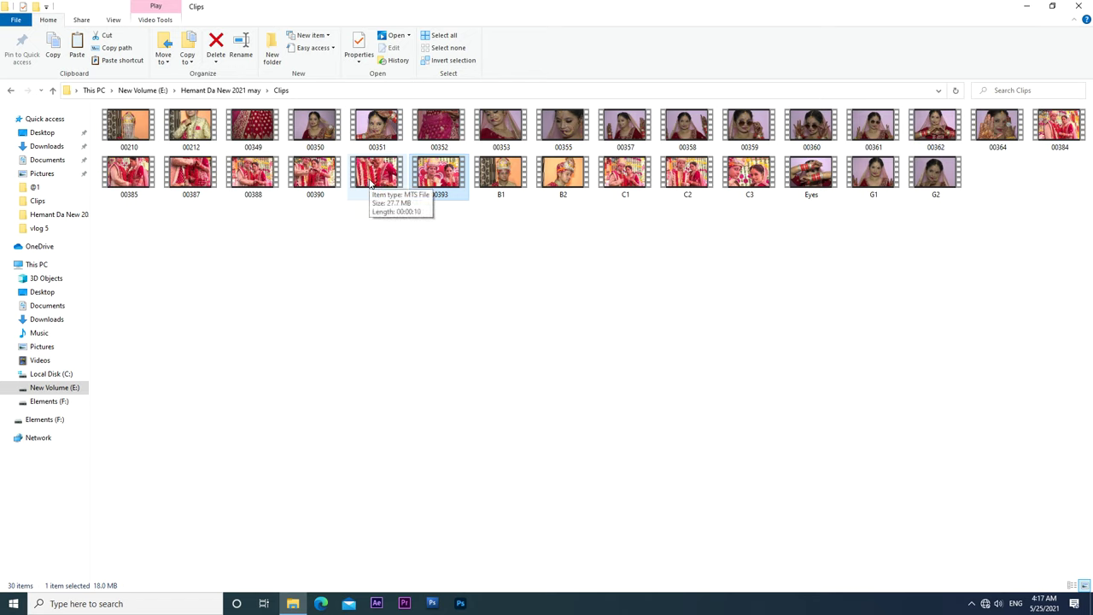
Cut the renamed clips B1, B2, C1, C2, C3, Eyes, G1 and G2, and create a subfolder named Clips.
{"action": "left_click_drag", "start_coordinate": [496, 222], "coordinate": [945, 187]}
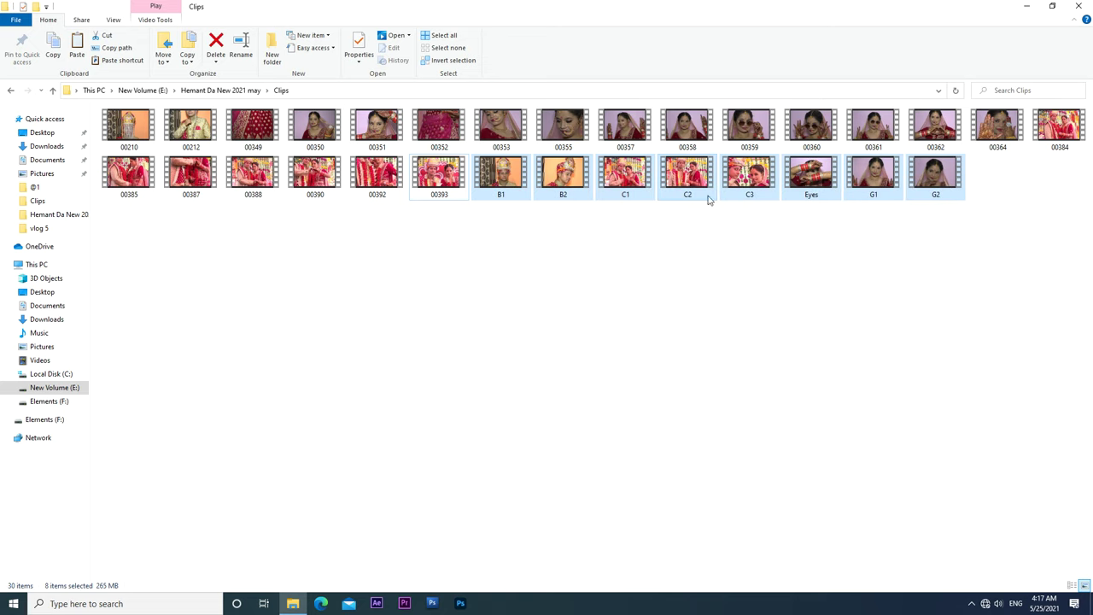
{"action": "right_click", "coordinate": [673, 183]}
{"action": "left_click", "coordinate": [696, 319]}
{"action": "right_click", "coordinate": [500, 317]}
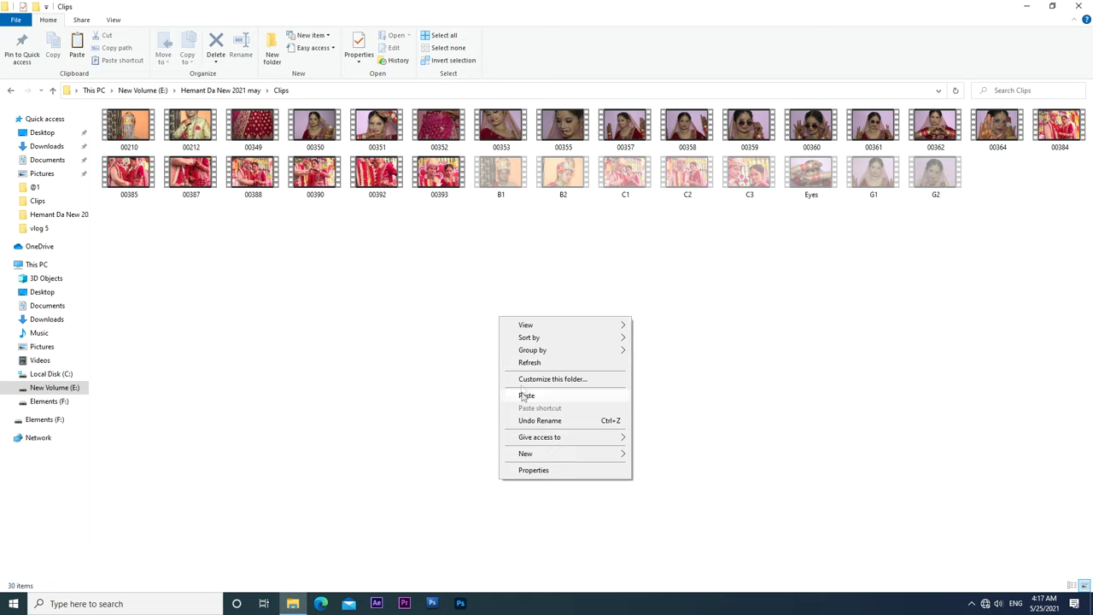
{"action": "mouse_move", "coordinate": [530, 454]}
{"action": "left_click", "coordinate": [657, 454]}
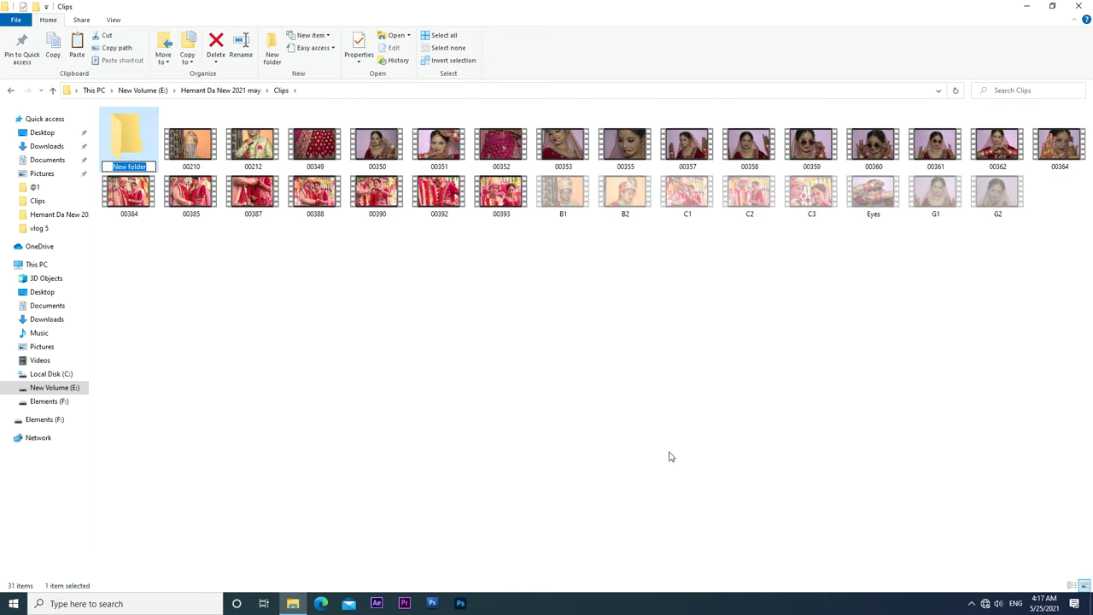
{"action": "type", "text": "Clips"}
{"action": "key", "text": "Return"}
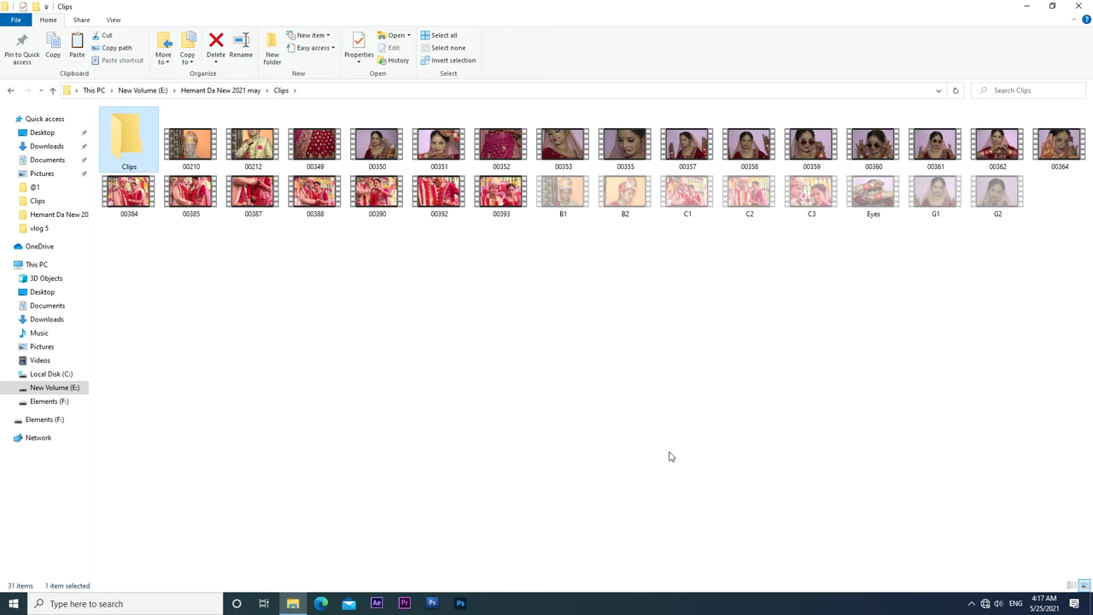
Paste the cut clips into the new Clips subfolder and display them as thumbnails.
{"action": "double_click", "coordinate": [142, 154]}
{"action": "key", "text": "ctrl+v"}
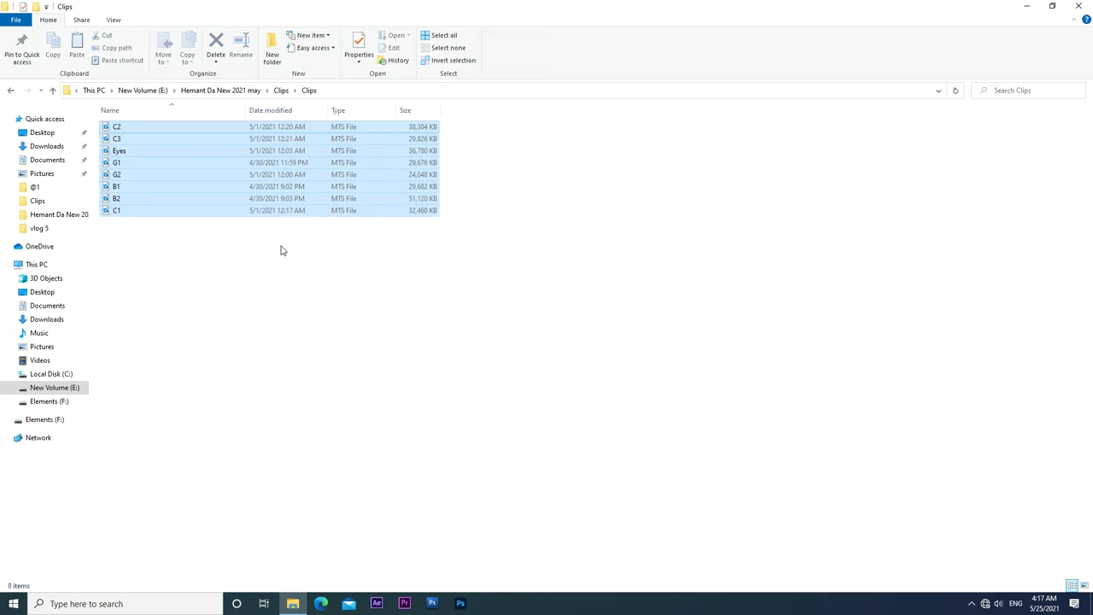
{"action": "right_click", "coordinate": [297, 247]}
{"action": "mouse_move", "coordinate": [342, 256]}
{"action": "left_click", "coordinate": [466, 284]}
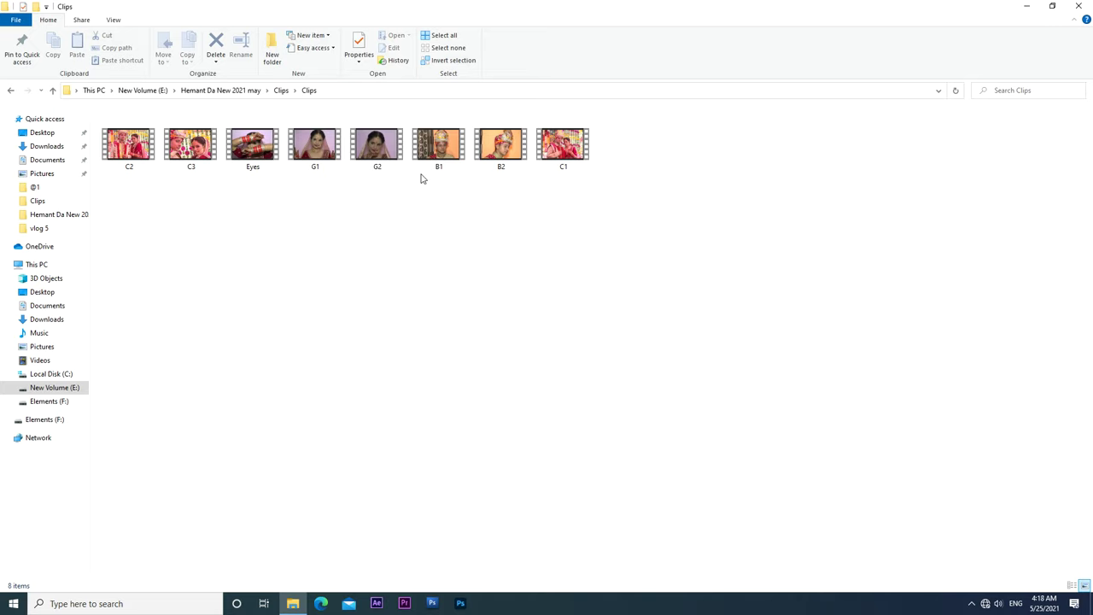
Switch to EDIUS and create a project named after the client plus "Mixing 2021 May 1st", using the HD 1920x1080 25p 16:9 8bit preset.
{"action": "key", "text": "super+d"}
{"action": "double_click", "coordinate": [19, 313]}
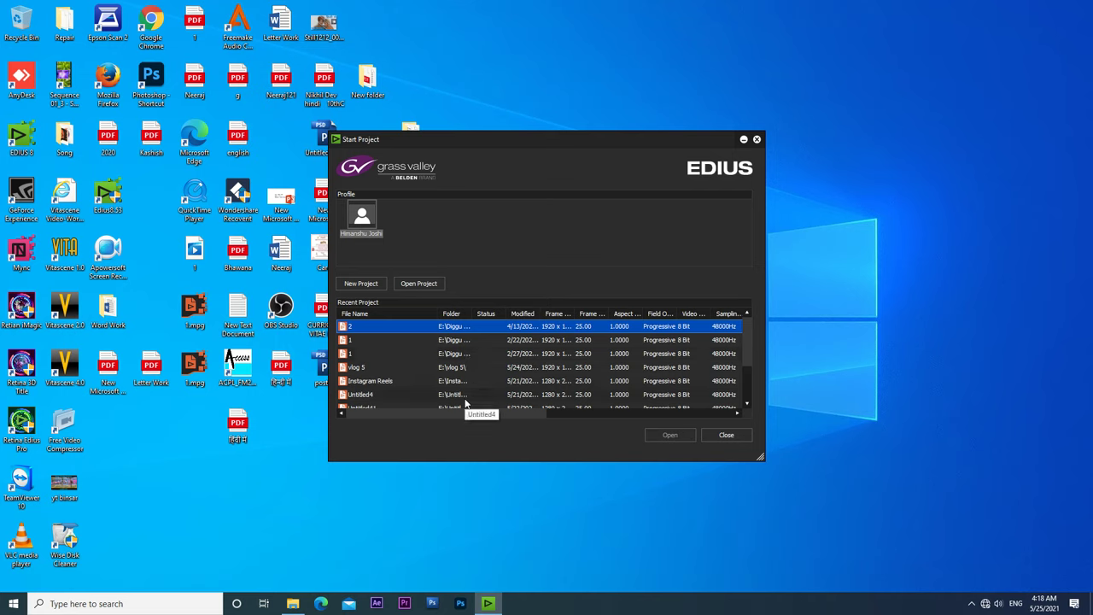
{"action": "left_click", "coordinate": [365, 284]}
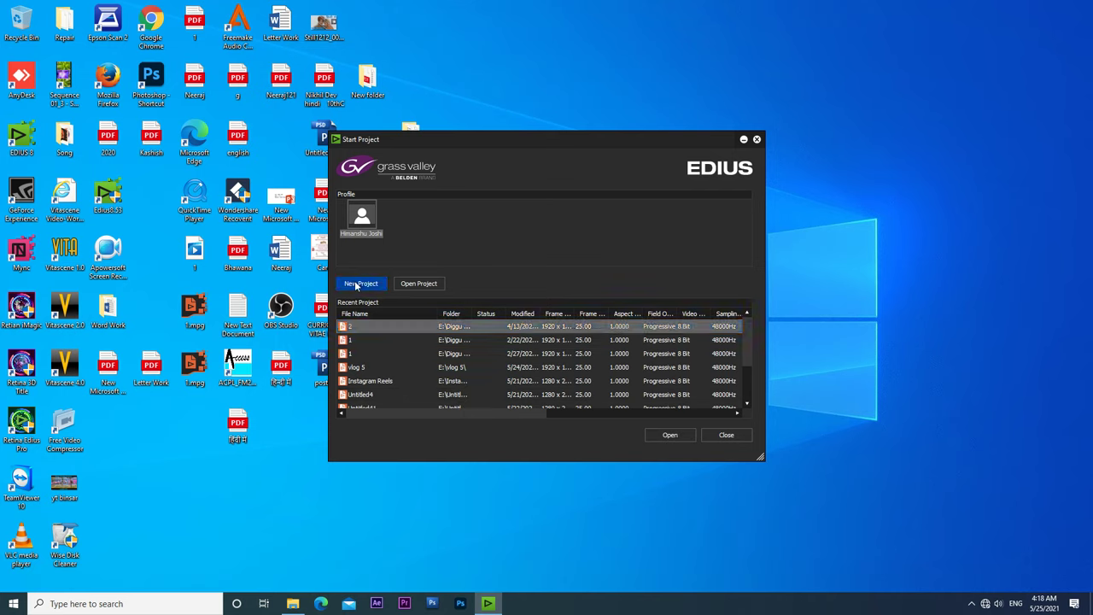
{"action": "left_click", "coordinate": [429, 175]}
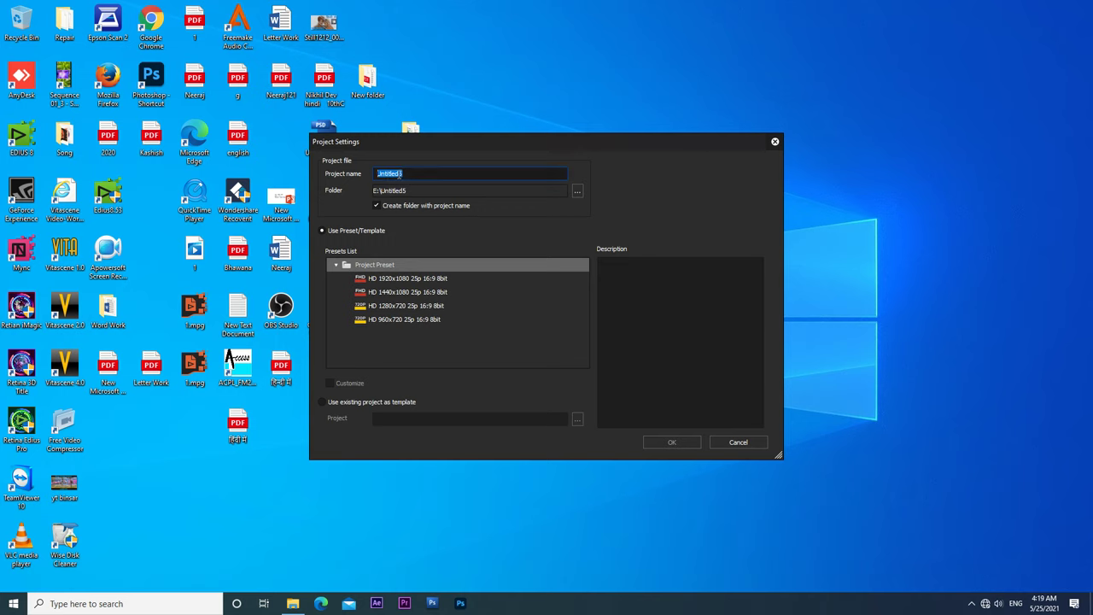
{"action": "type", "text": "Hemant Da Mixing 2021 May 1st"}
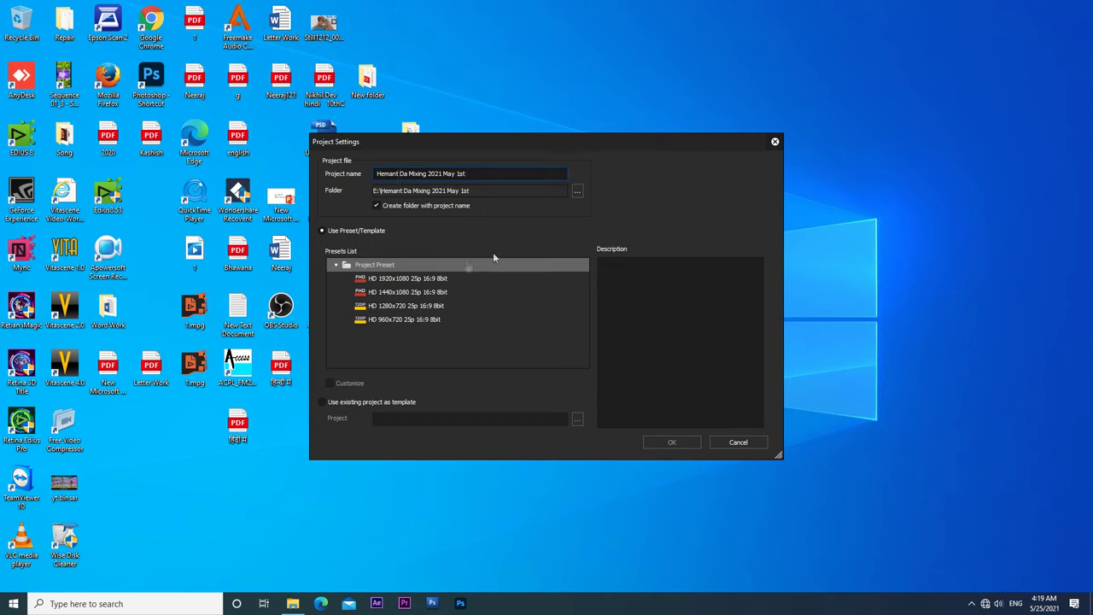
{"action": "left_click", "coordinate": [408, 284]}
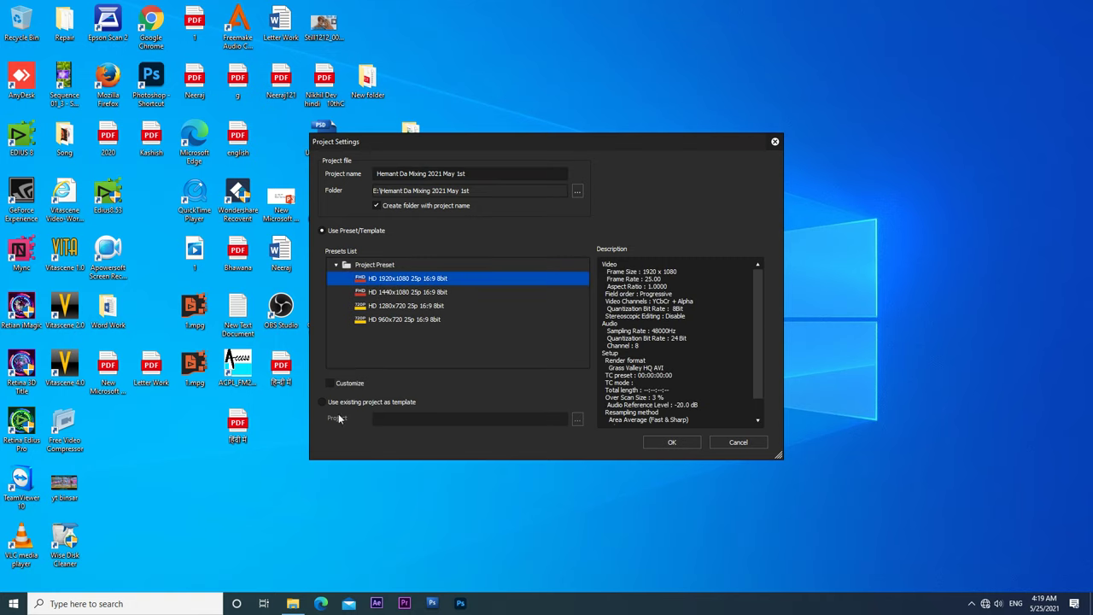
{"action": "left_click", "coordinate": [669, 442]}
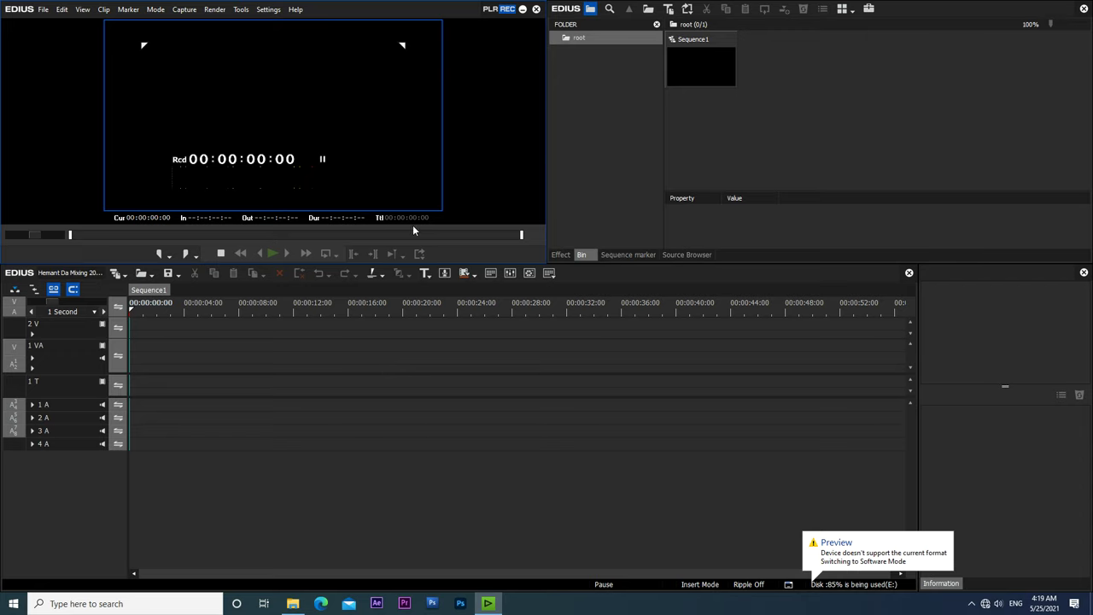
Start adding clips to the bin and browse to the May 2021 wedding footage folder on New Volume (E:).
{"action": "double_click", "coordinate": [852, 117]}
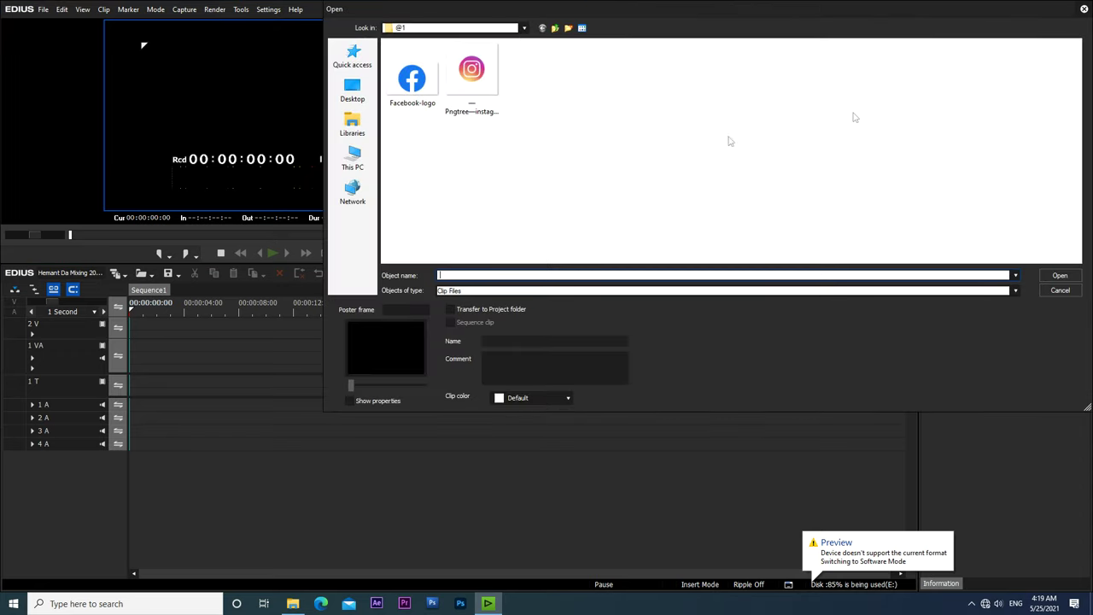
{"action": "left_click", "coordinate": [370, 160]}
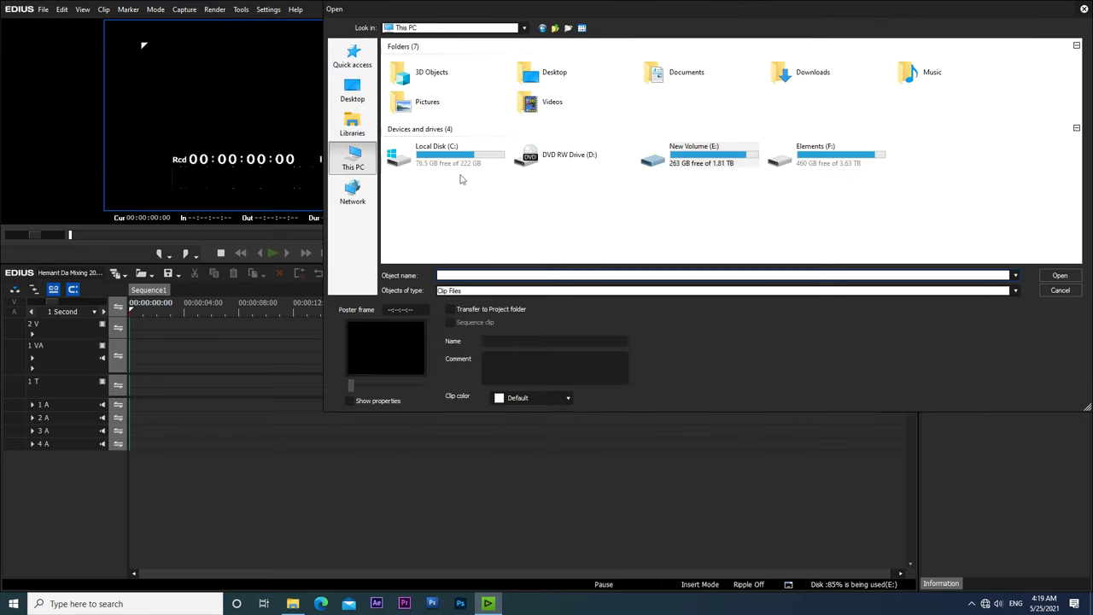
{"action": "double_click", "coordinate": [712, 162]}
{"action": "double_click", "coordinate": [817, 156]}
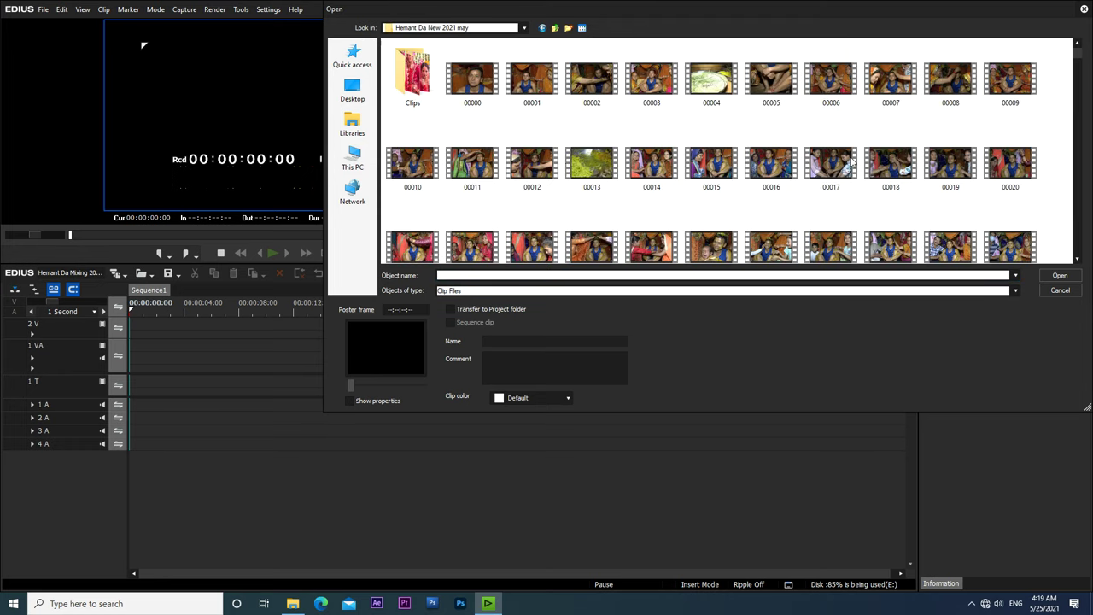
{"action": "scroll", "coordinate": [830, 167], "scroll_direction": "down", "scroll_amount": 3}
{"action": "scroll", "coordinate": [830, 167], "scroll_direction": "up", "scroll_amount": 3}
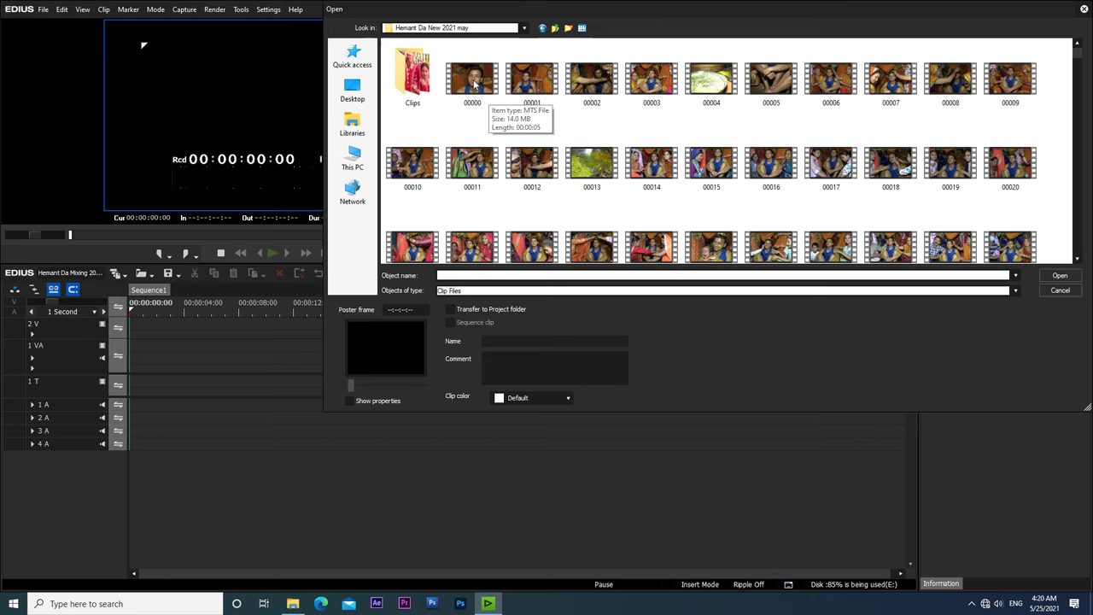
Import clips 00000 through 00050 from the footage folder into the bin.
{"action": "left_click", "coordinate": [475, 84]}
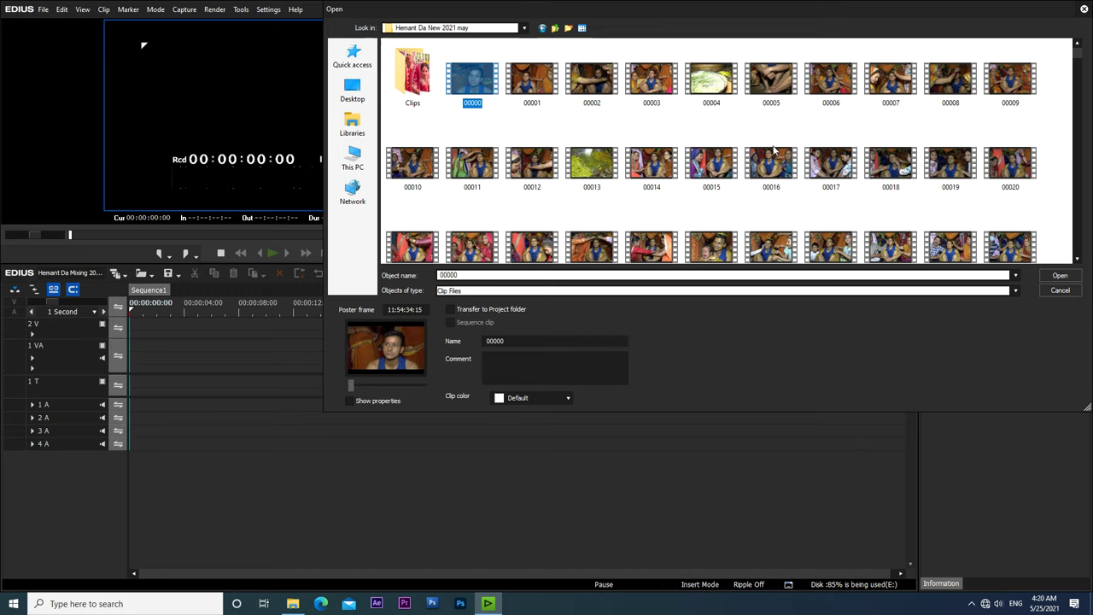
{"action": "scroll", "coordinate": [771, 147], "scroll_direction": "down", "scroll_amount": 3}
{"action": "scroll", "coordinate": [884, 147], "scroll_direction": "down", "scroll_amount": 3}
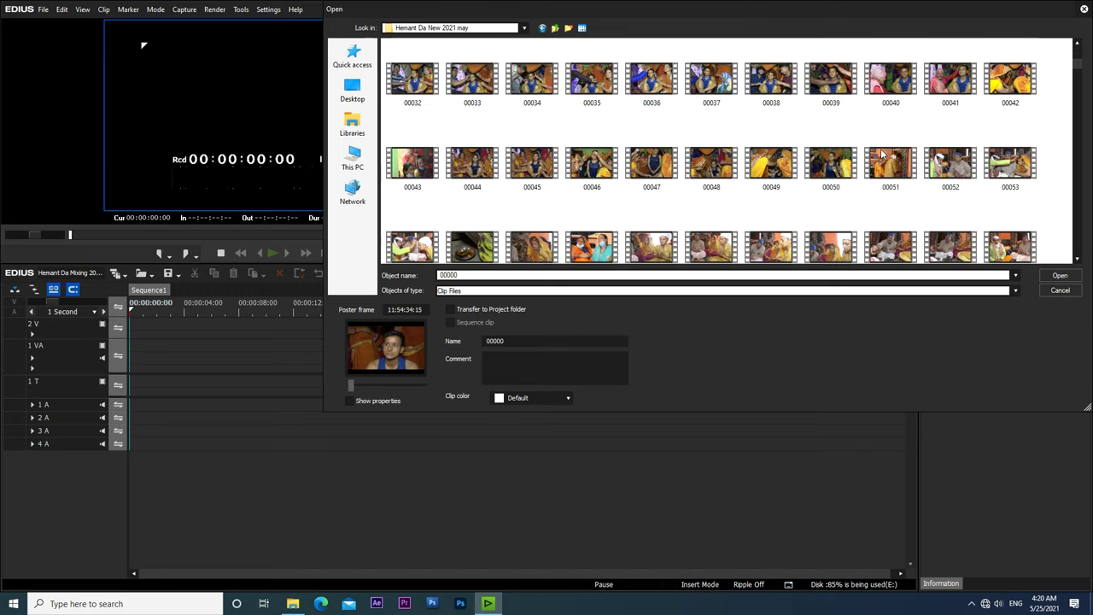
{"action": "left_click", "coordinate": [830, 169], "text": "shift"}
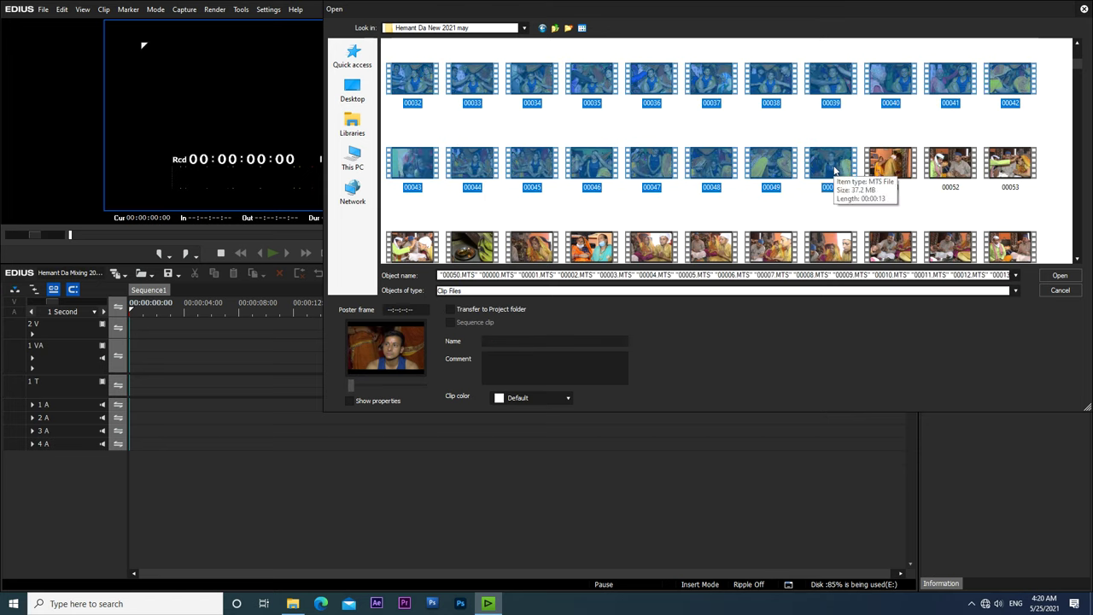
{"action": "scroll", "coordinate": [830, 149], "scroll_direction": "up", "scroll_amount": 5}
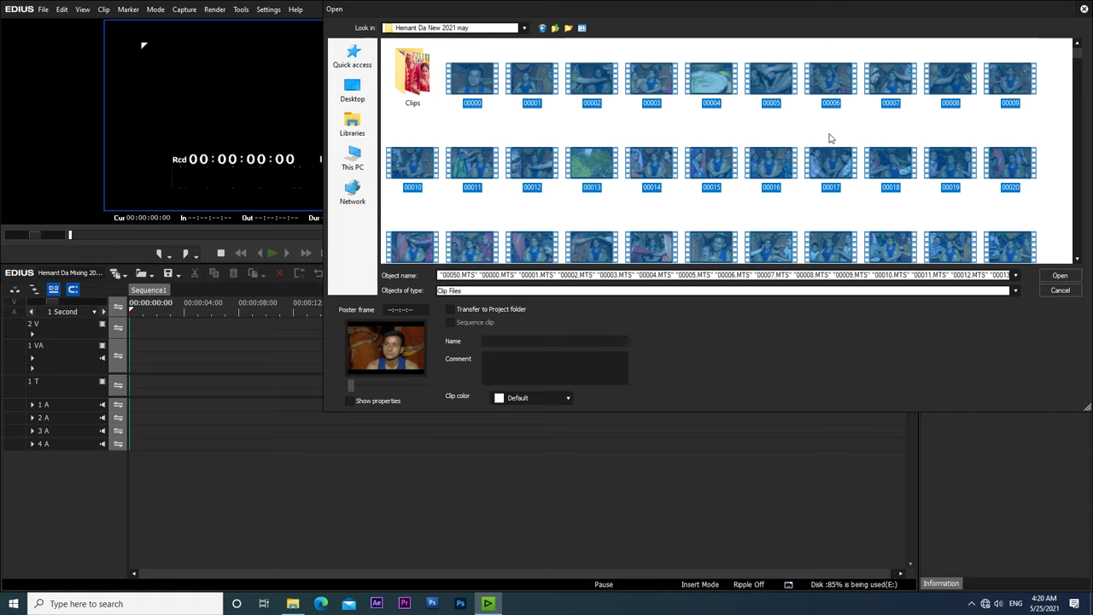
{"action": "scroll", "coordinate": [830, 138], "scroll_direction": "down", "scroll_amount": 5}
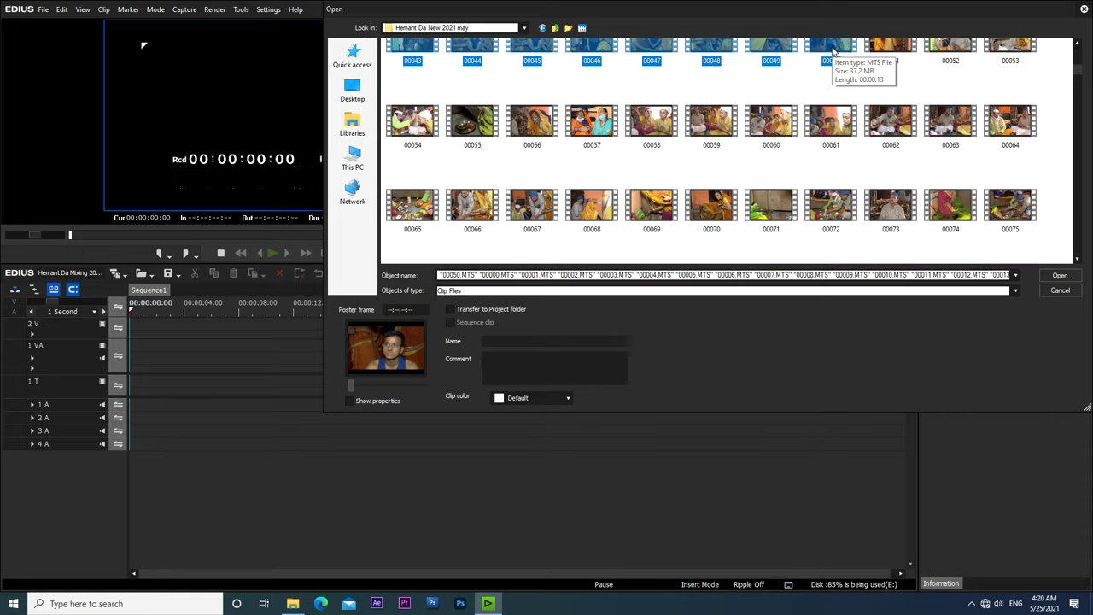
{"action": "left_click", "coordinate": [1058, 277]}
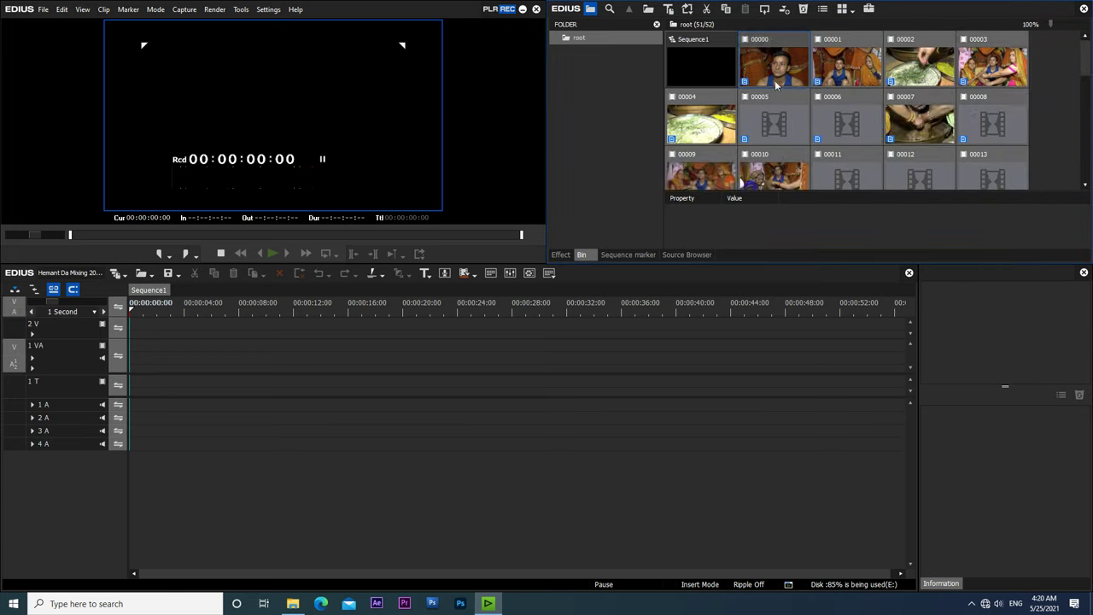
Place the imported clips in sequence on the 2 V track, starting at 00:00:00:00.
{"action": "left_click_drag", "start_coordinate": [276, 308], "coordinate": [132, 324]}
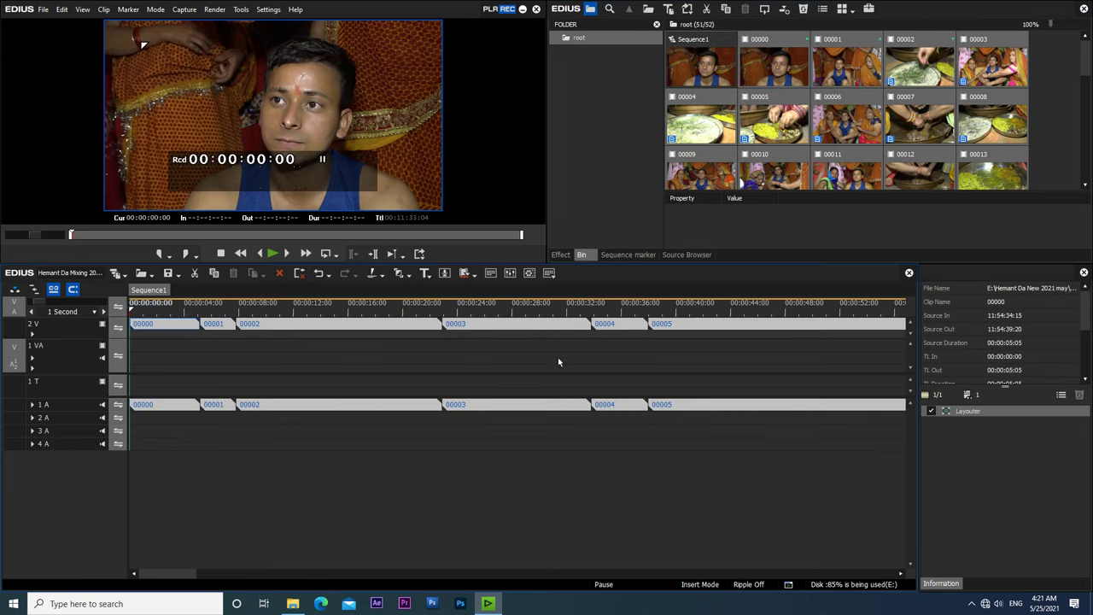
{"action": "left_click", "coordinate": [31, 309]}
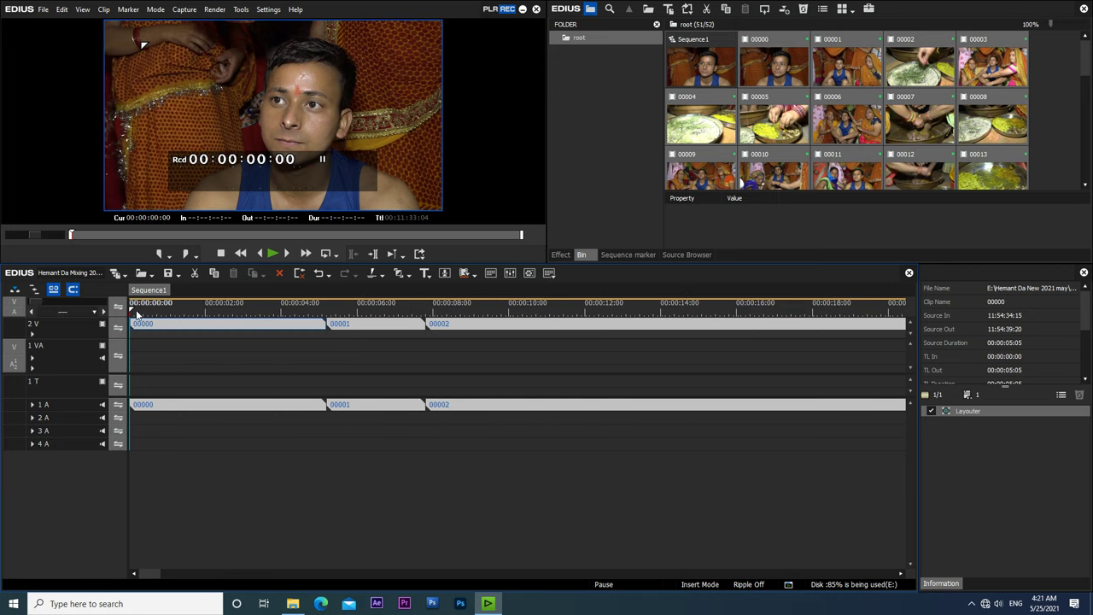
Review clip 00000, trim its end to 00:00:05:00, and play the sequence into clip 00001.
{"action": "left_click_drag", "start_coordinate": [141, 315], "coordinate": [318, 328]}
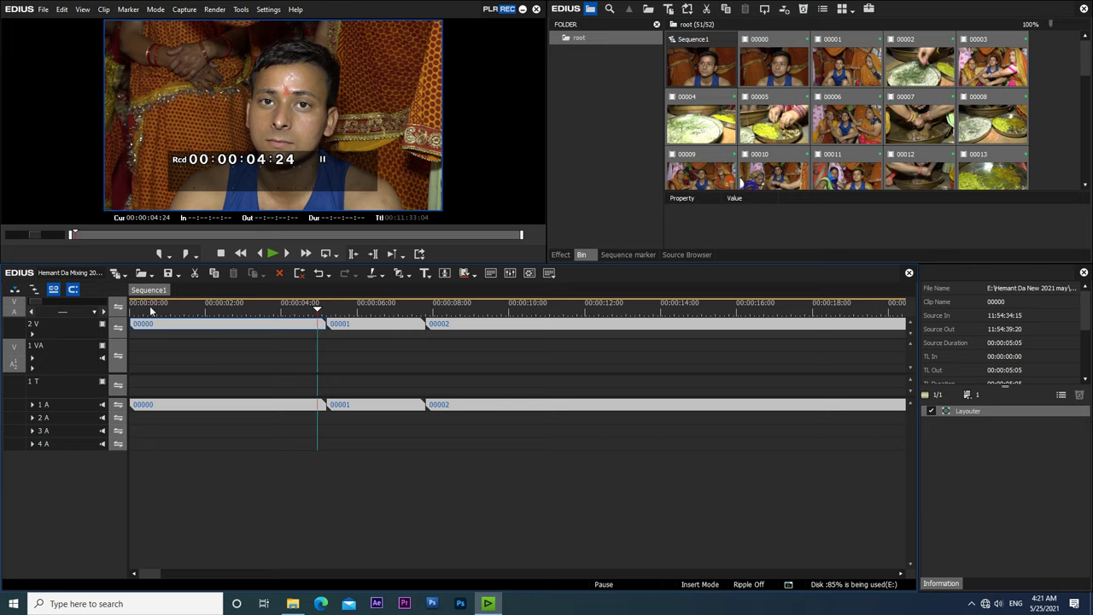
{"action": "left_click_drag", "start_coordinate": [150, 311], "coordinate": [317, 325]}
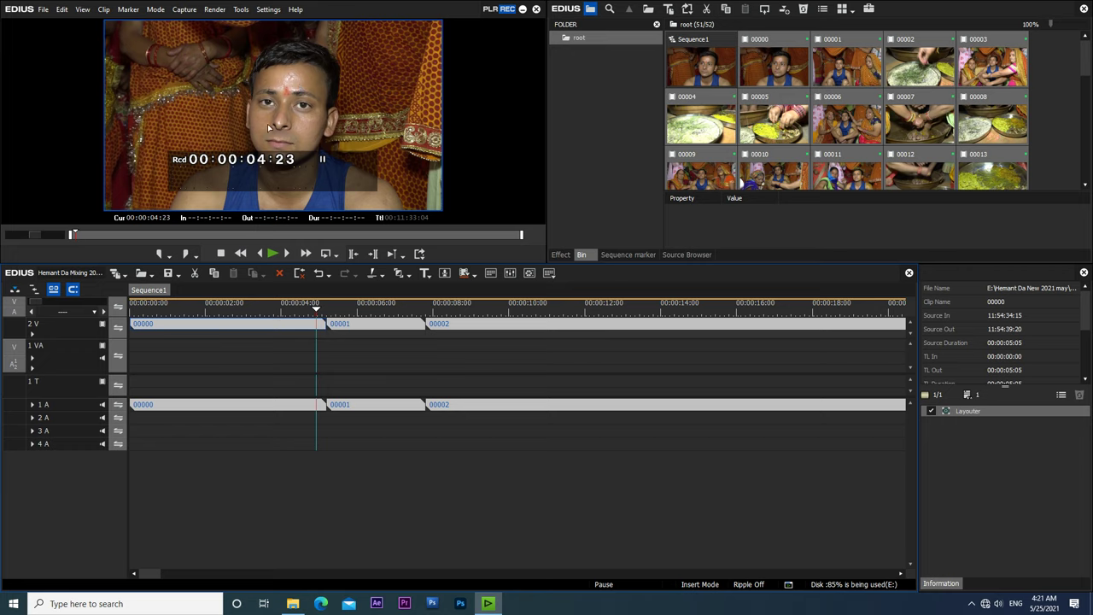
{"action": "left_click_drag", "start_coordinate": [159, 314], "coordinate": [320, 330]}
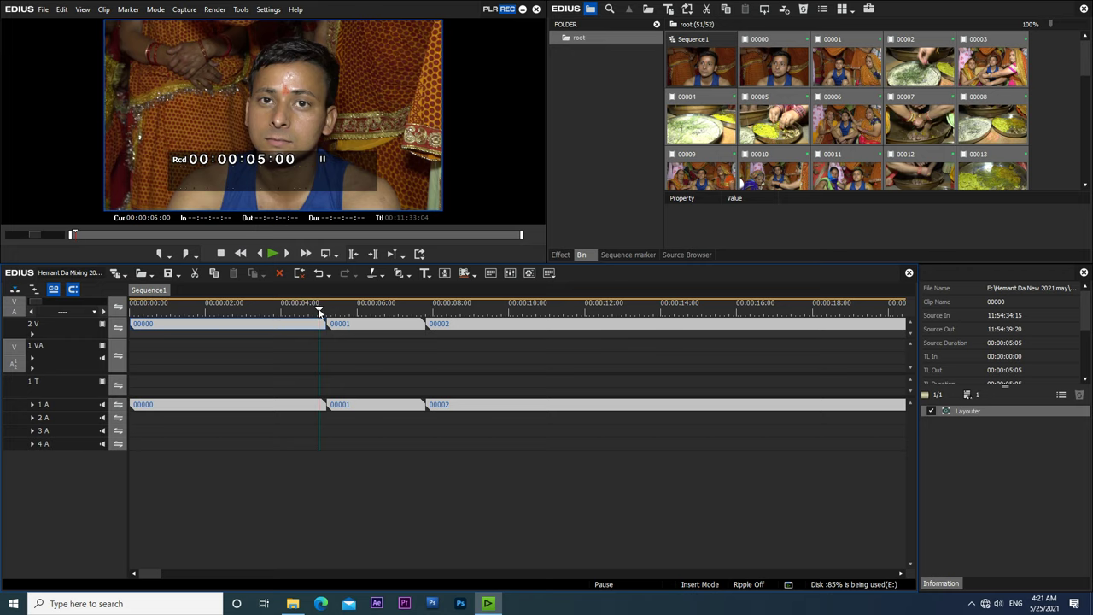
{"action": "left_click", "coordinate": [323, 326]}
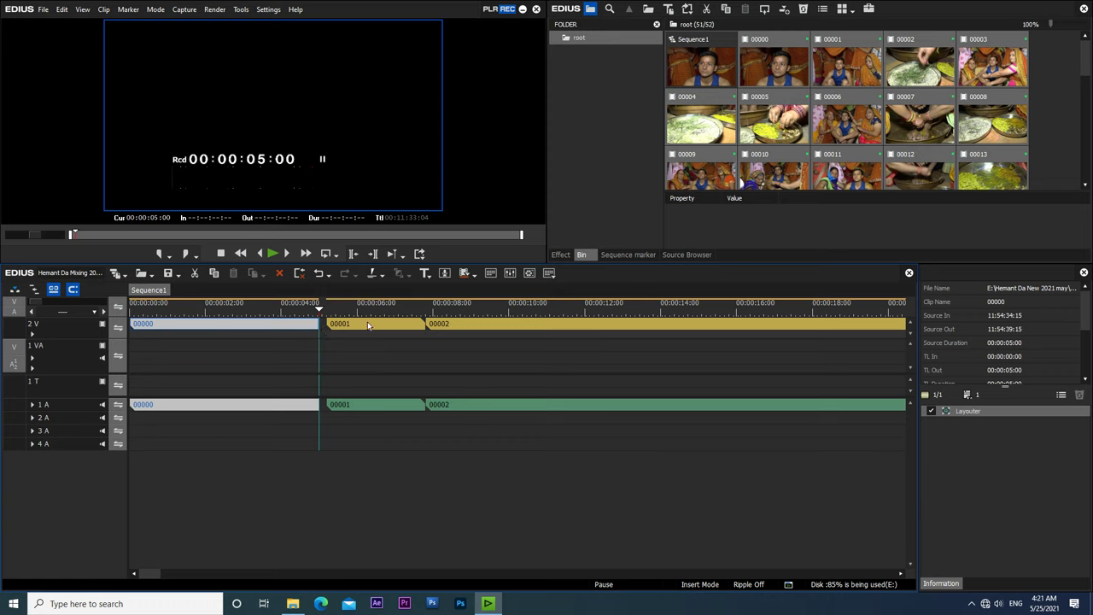
{"action": "key", "text": "space"}
{"action": "key", "text": "space"}
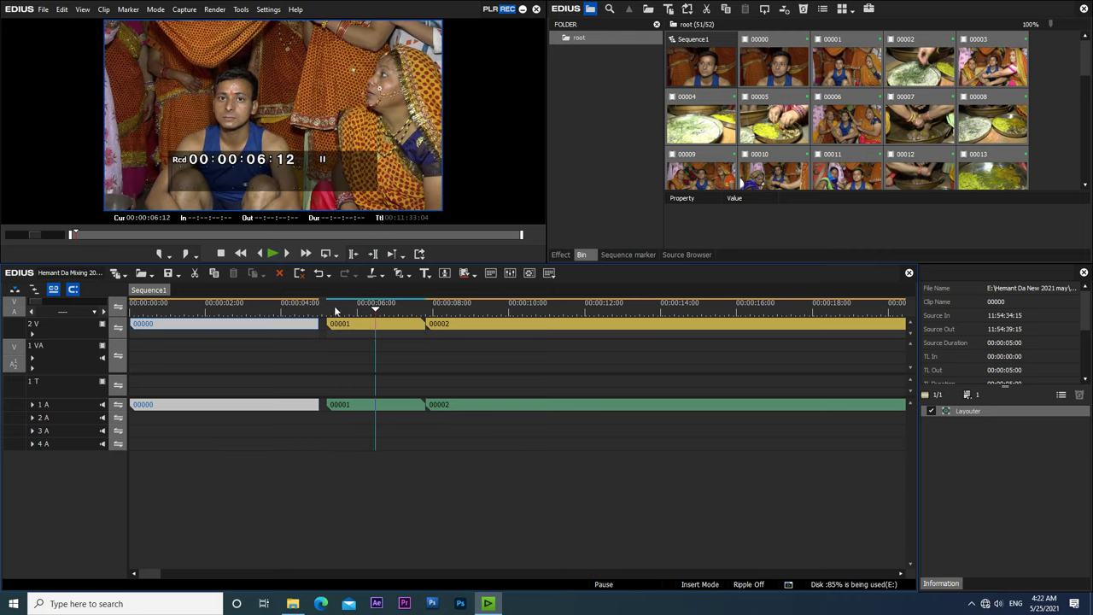
Undo the trim of clip 00000, then trim its end to 00:00:05:00 with Ripple mode on so the following clips close up.
{"action": "left_click", "coordinate": [325, 311]}
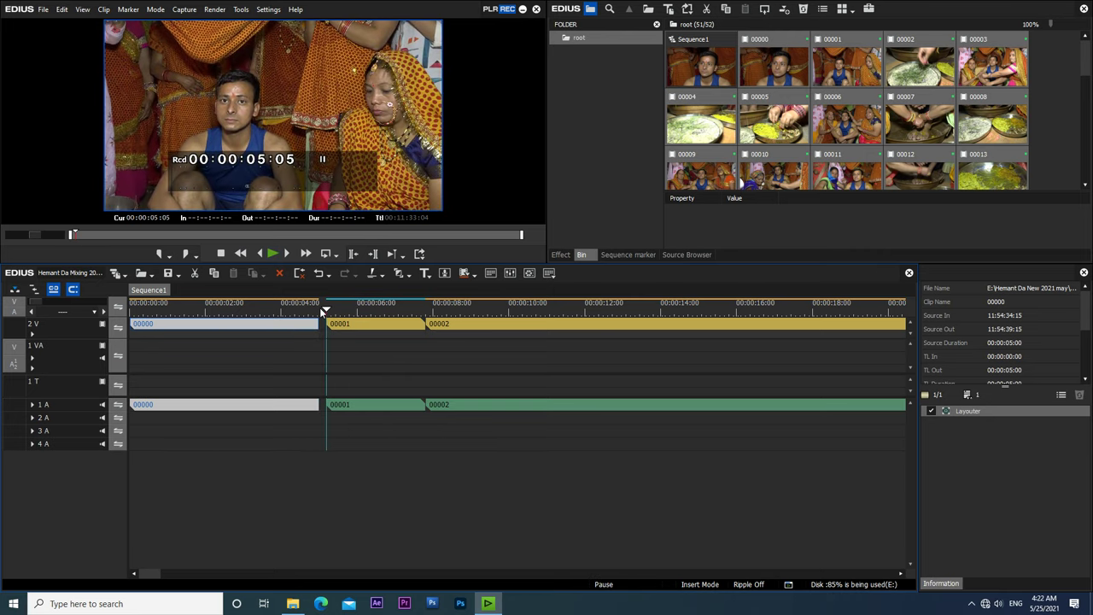
{"action": "left_click", "coordinate": [319, 309]}
{"action": "left_click", "coordinate": [345, 333]}
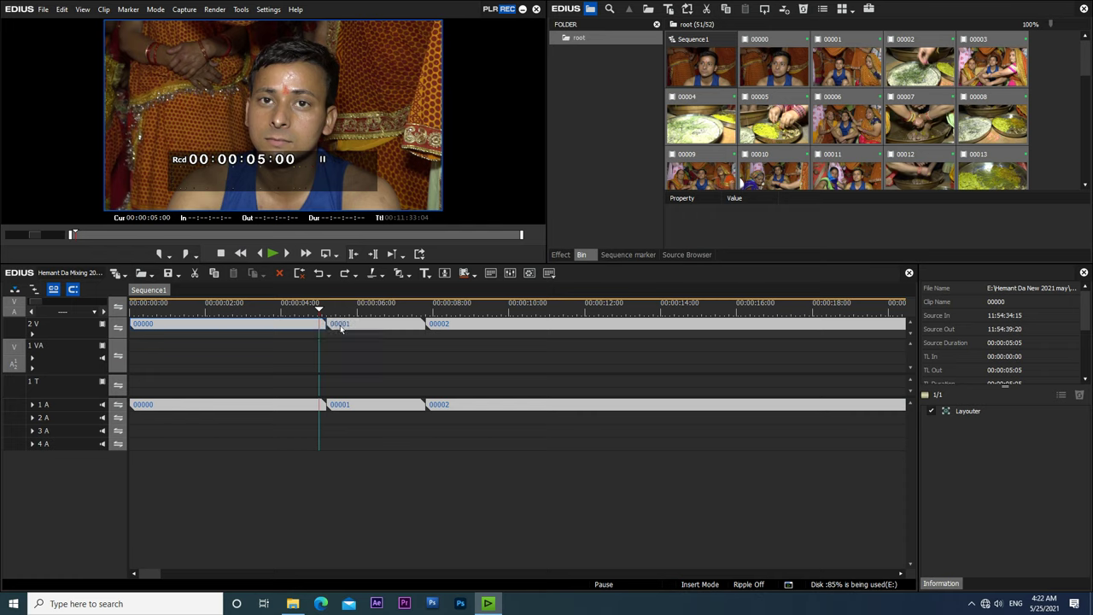
{"action": "left_click", "coordinate": [34, 291]}
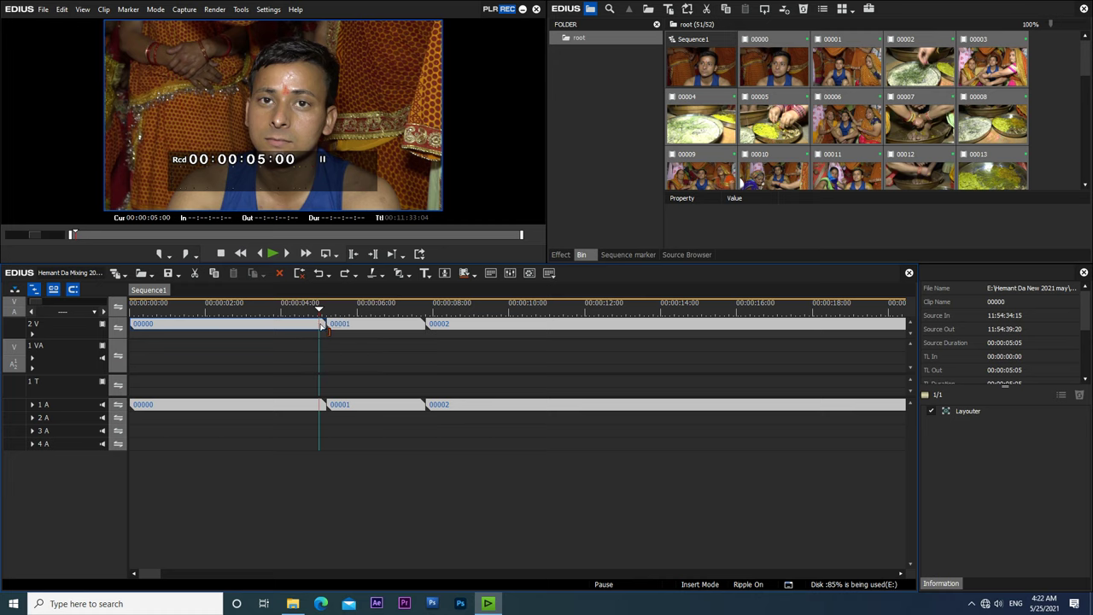
{"action": "left_click_drag", "start_coordinate": [324, 327], "coordinate": [320, 327]}
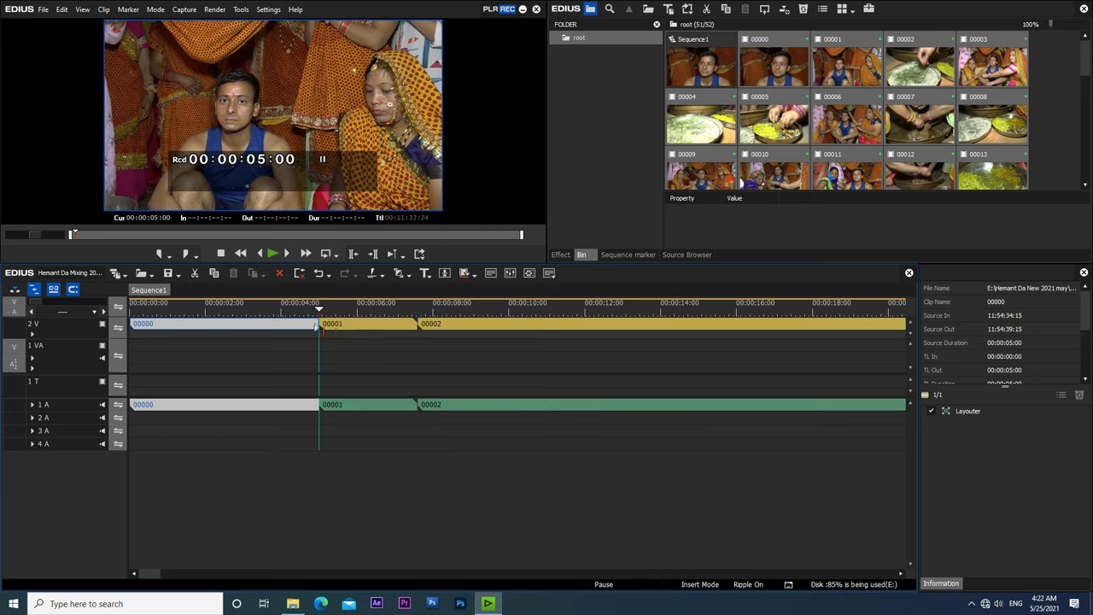
Trim the end of clip 00001 to 00:00:07:11.
{"action": "left_click_drag", "start_coordinate": [328, 316], "coordinate": [413, 321]}
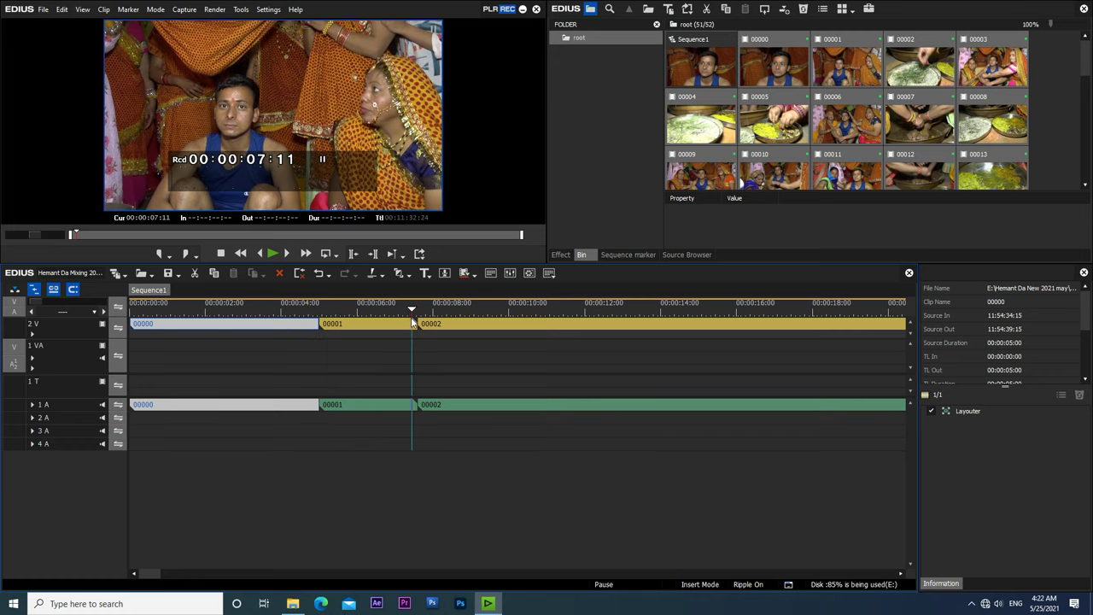
{"action": "left_click", "coordinate": [394, 329]}
{"action": "key", "text": "m"}
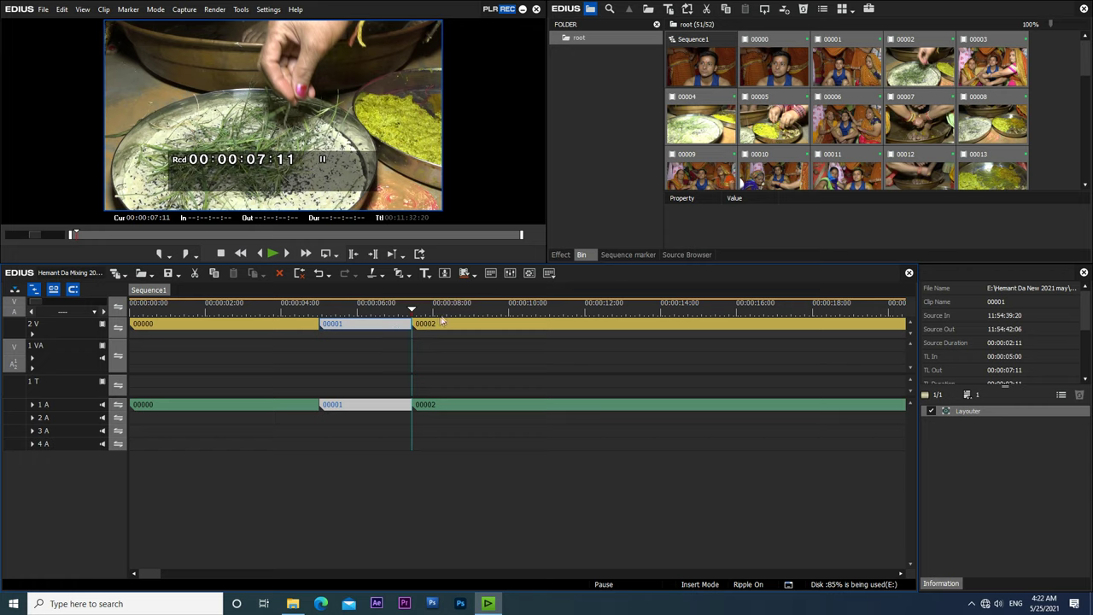
Review the footage from clip 00002 into clip 00005, playing across the start of clip 00003.
{"action": "left_click_drag", "start_coordinate": [412, 310], "coordinate": [904, 367]}
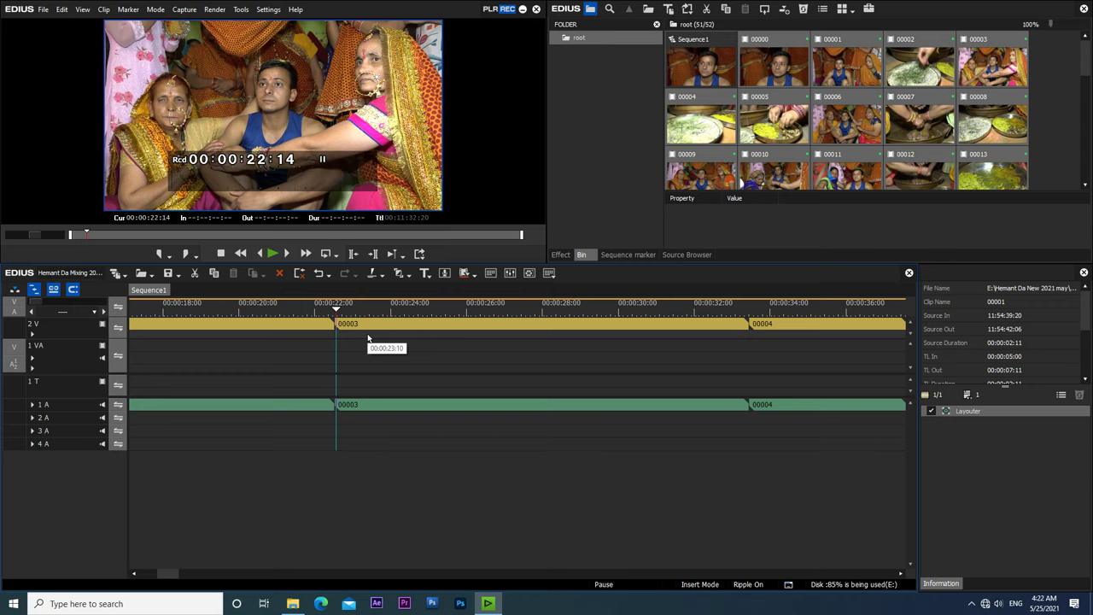
{"action": "left_click", "coordinate": [325, 309]}
{"action": "key", "text": "space"}
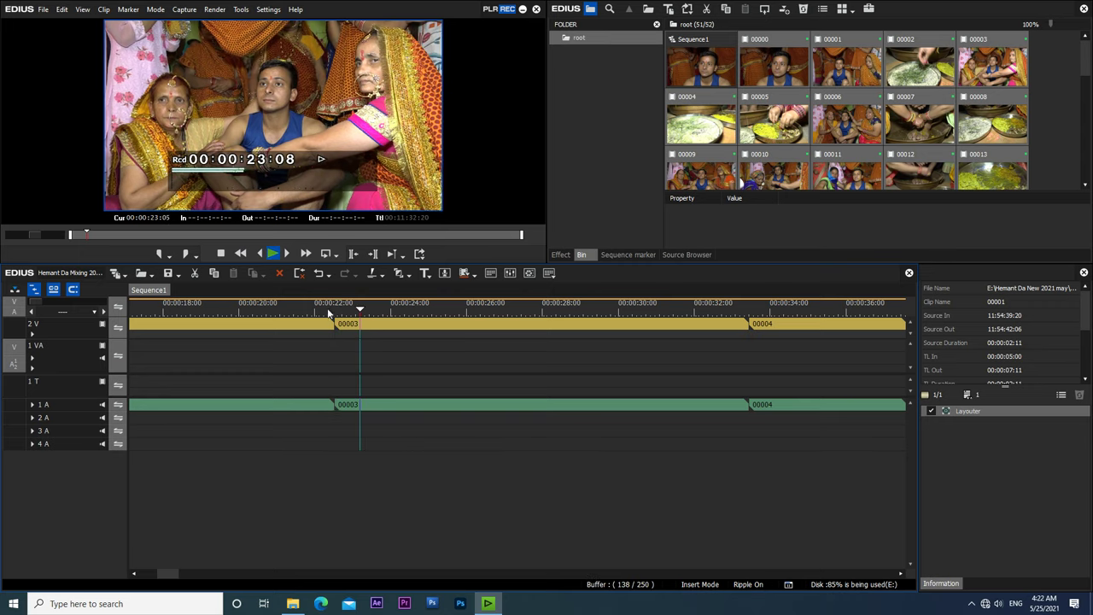
{"action": "key", "text": "space"}
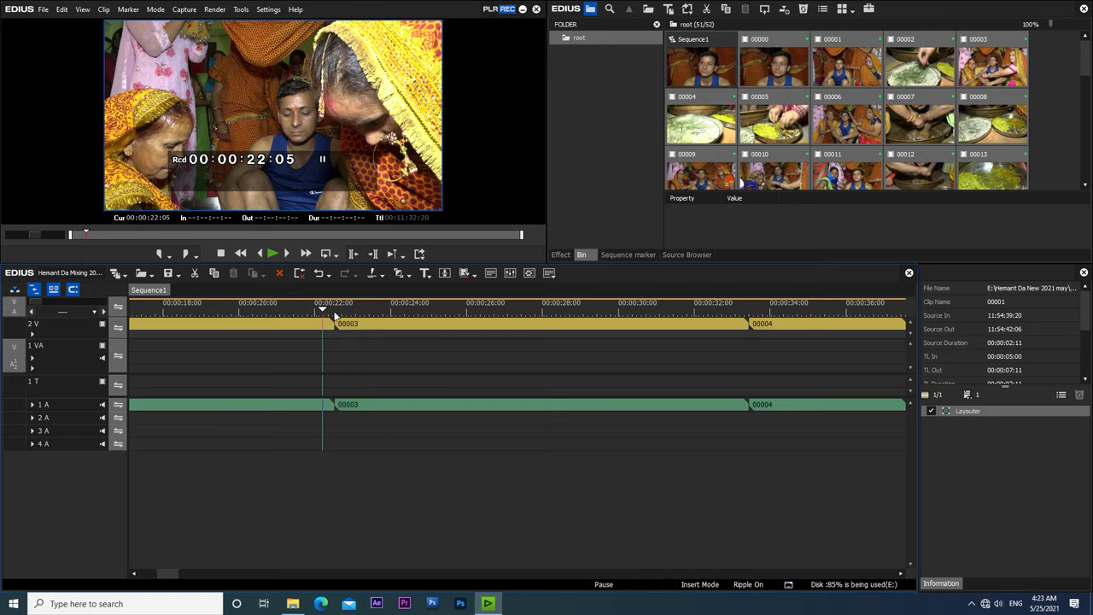
{"action": "left_click", "coordinate": [357, 310]}
{"action": "left_click_drag", "start_coordinate": [355, 311], "coordinate": [331, 306]}
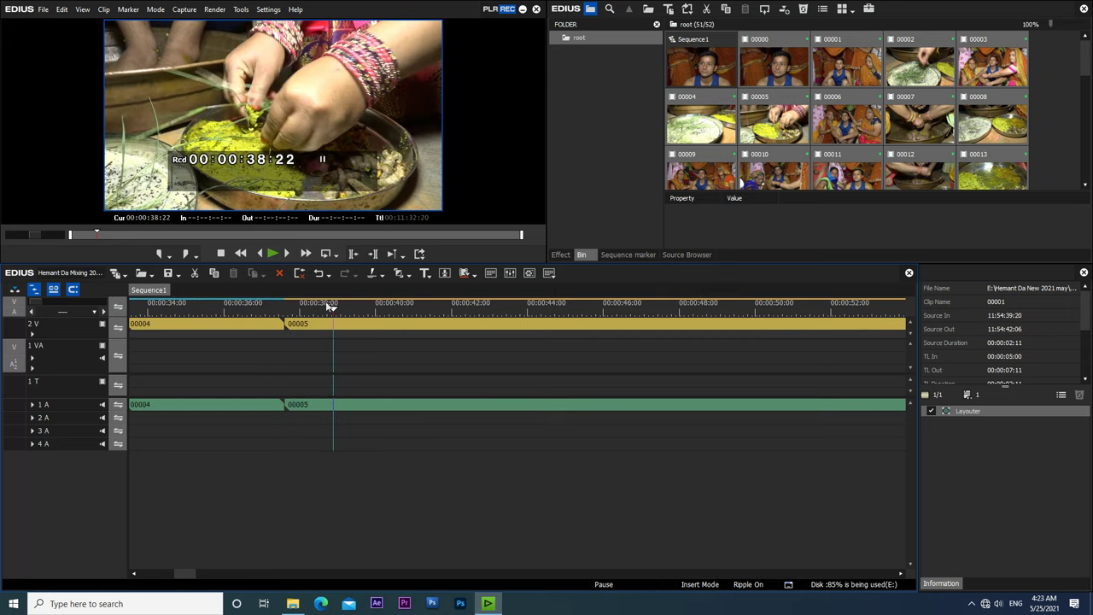
Fit the whole sequence in the timeline, review the footage around 00:02:45, and delete the short clip there.
{"action": "left_click", "coordinate": [41, 306]}
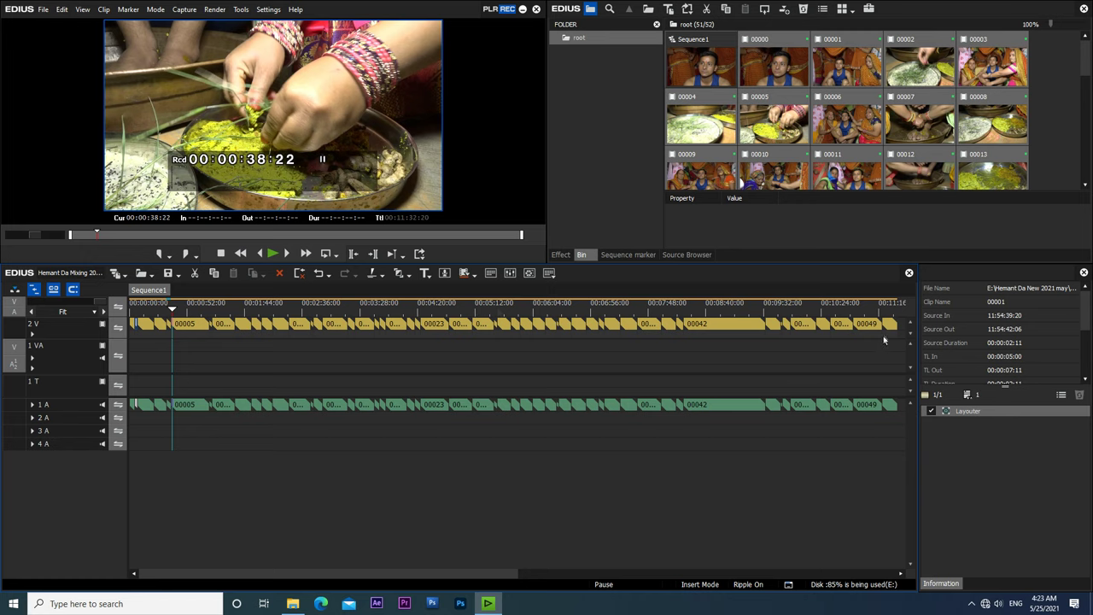
{"action": "left_click", "coordinate": [310, 305]}
{"action": "key", "text": "space"}
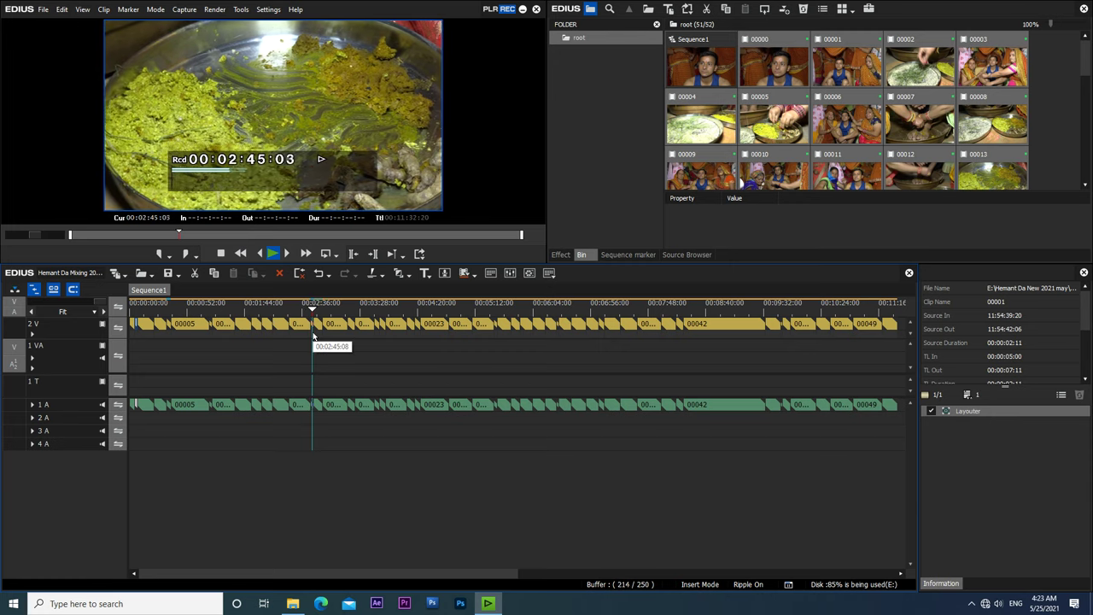
{"action": "key", "text": "a"}
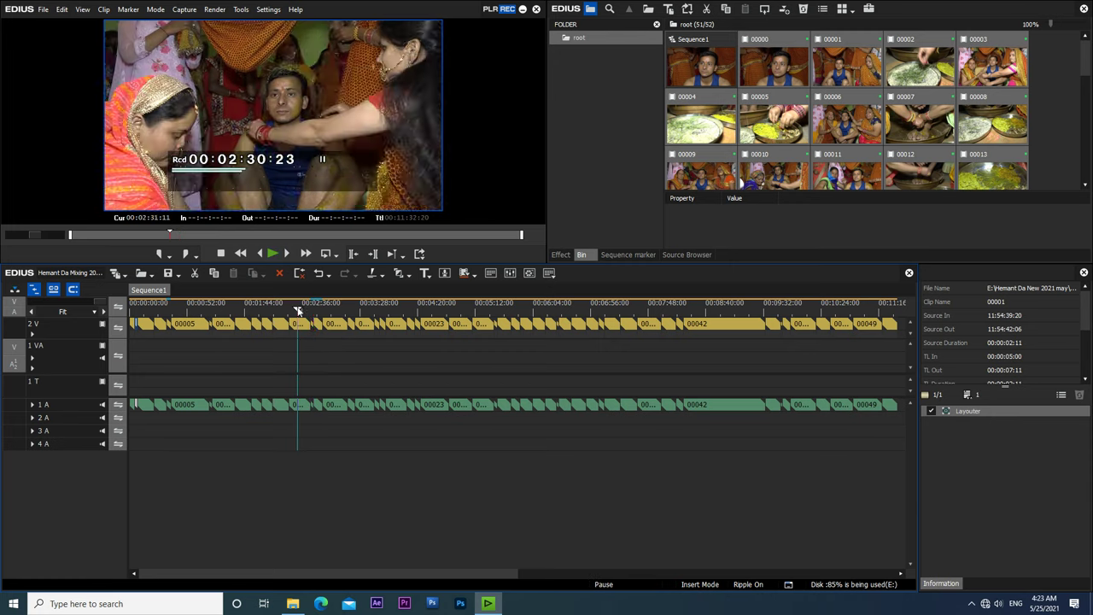
{"action": "key", "text": "space"}
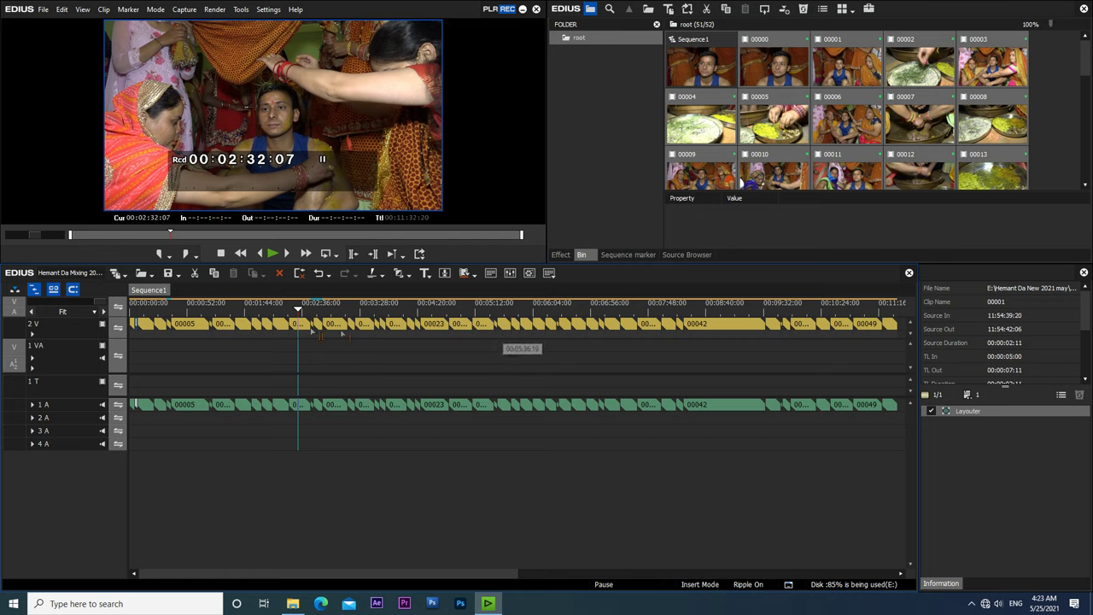
{"action": "left_click", "coordinate": [316, 326]}
{"action": "key", "text": "Delete"}
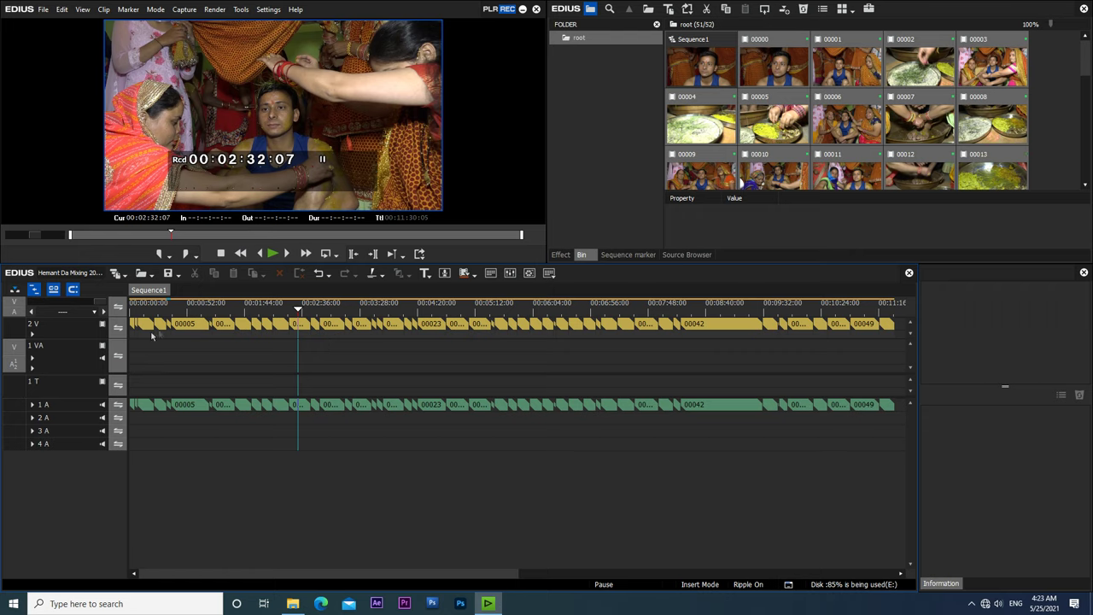
Apply the 2D Dissolve transition between all the clips on the timeline.
{"action": "left_click_drag", "start_coordinate": [898, 418], "coordinate": [117, 368]}
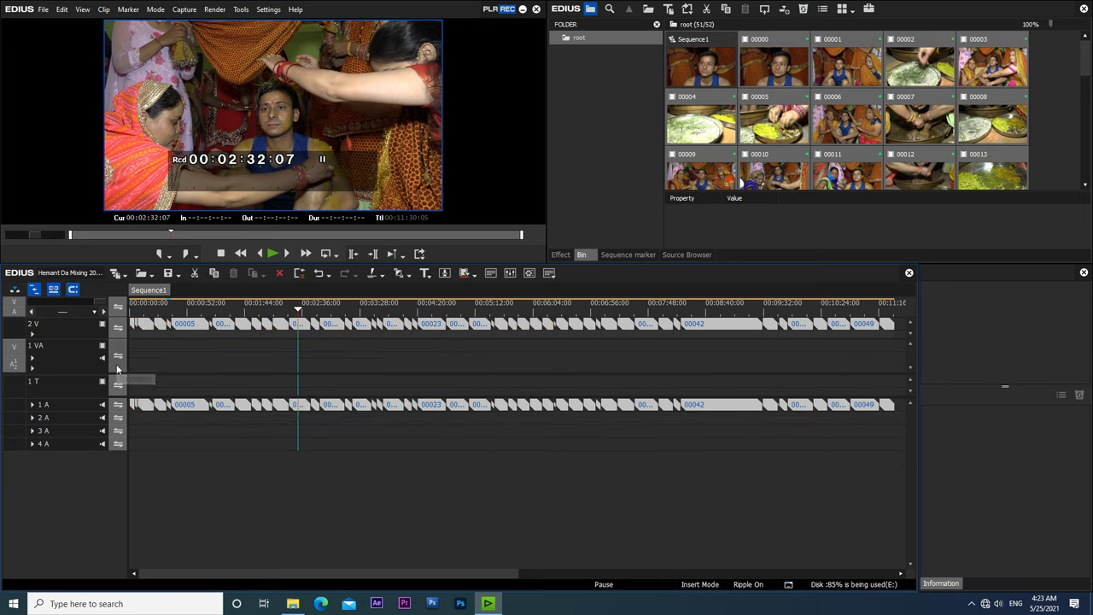
{"action": "left_click", "coordinate": [561, 254]}
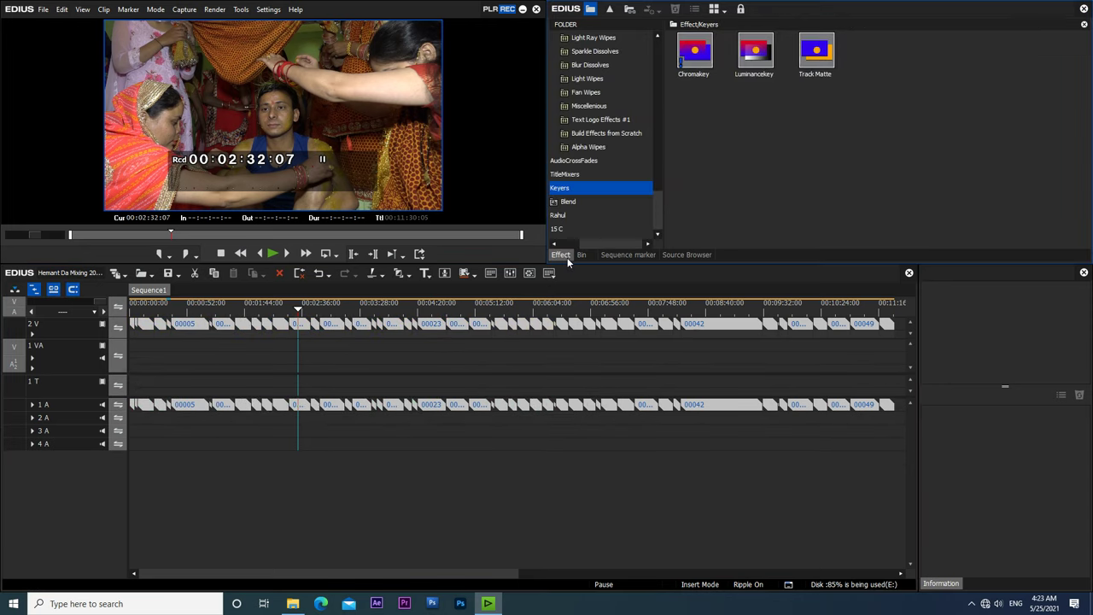
{"action": "left_click_drag", "start_coordinate": [659, 207], "coordinate": [662, 103]}
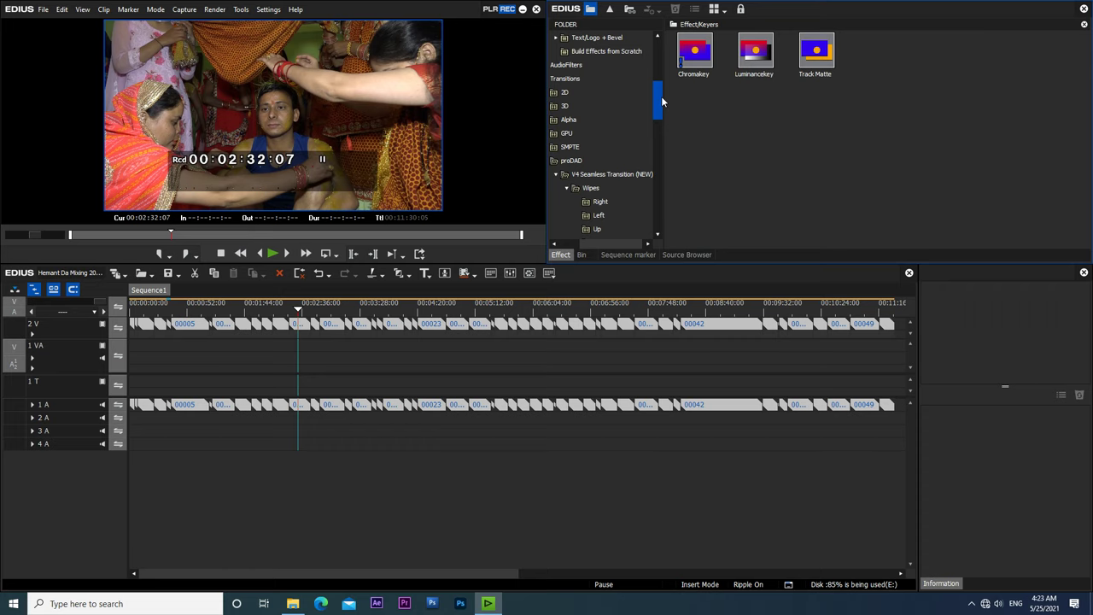
{"action": "left_click", "coordinate": [567, 94]}
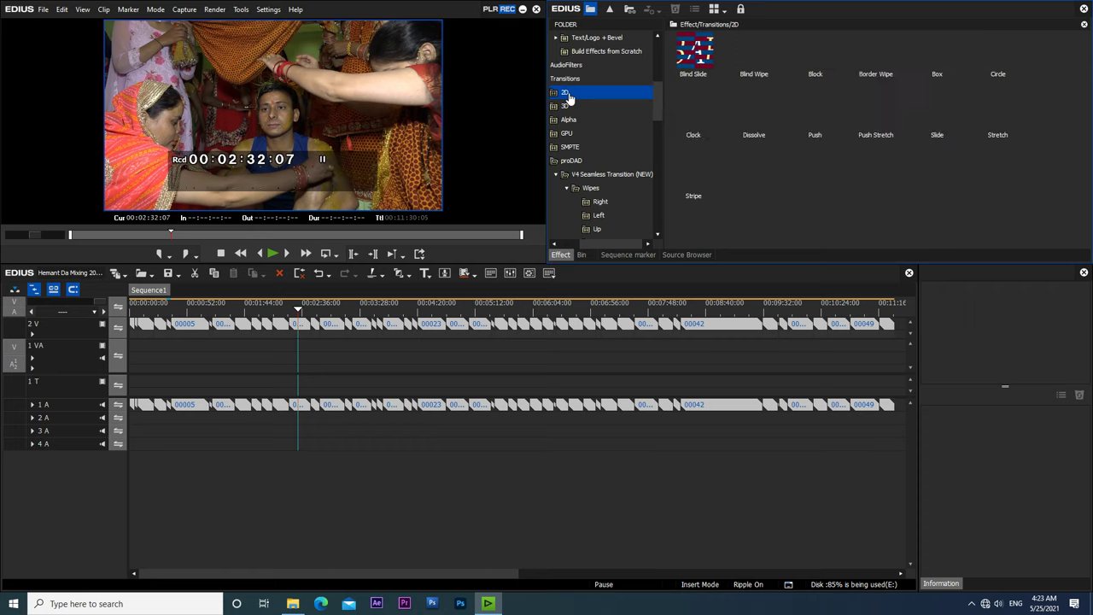
{"action": "left_click", "coordinate": [760, 119]}
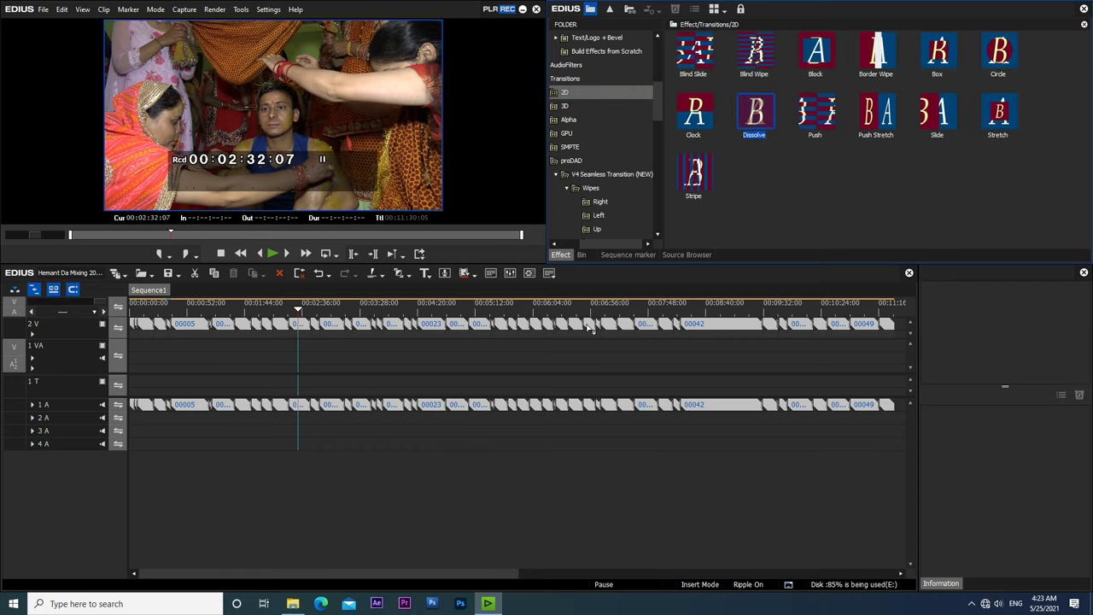
{"action": "key", "text": "ctrl+a"}
{"action": "key", "text": "ctrl+p"}
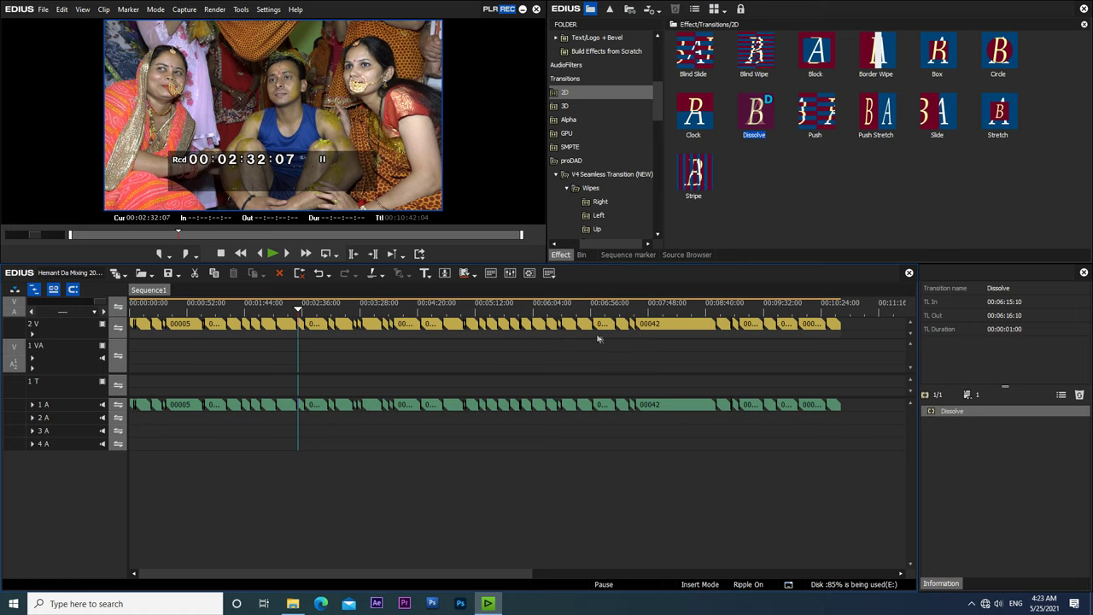
Play the sequence from about 00:02:30 to check the dissolve between the clips.
{"action": "left_click", "coordinate": [296, 306]}
{"action": "key", "text": "space"}
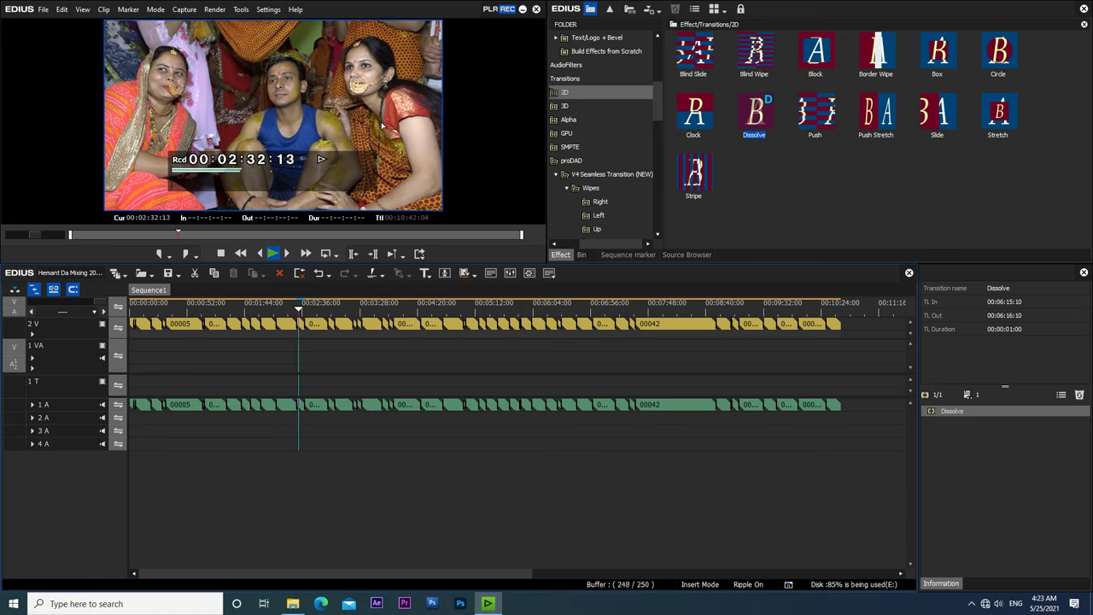
{"action": "key", "text": "space"}
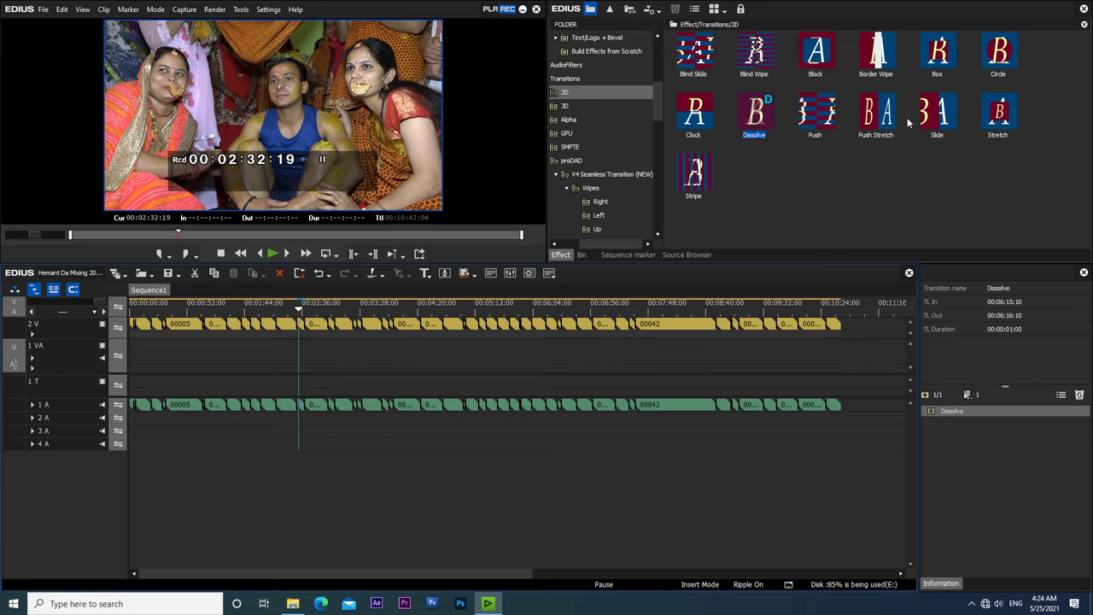
{"action": "left_click", "coordinate": [296, 309]}
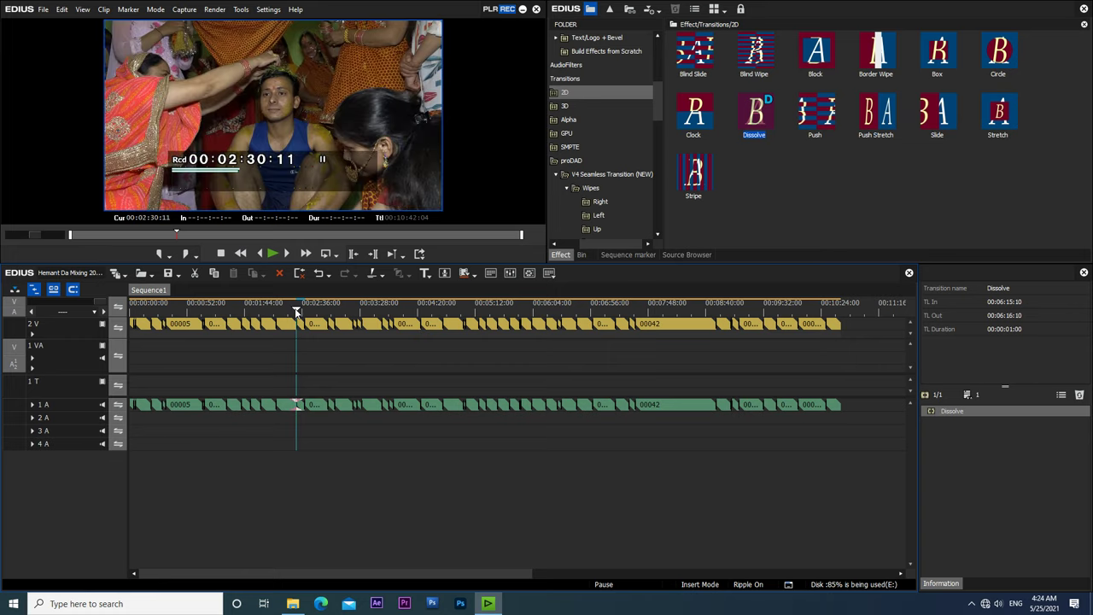
{"action": "key", "text": "space"}
{"action": "key", "text": "space"}
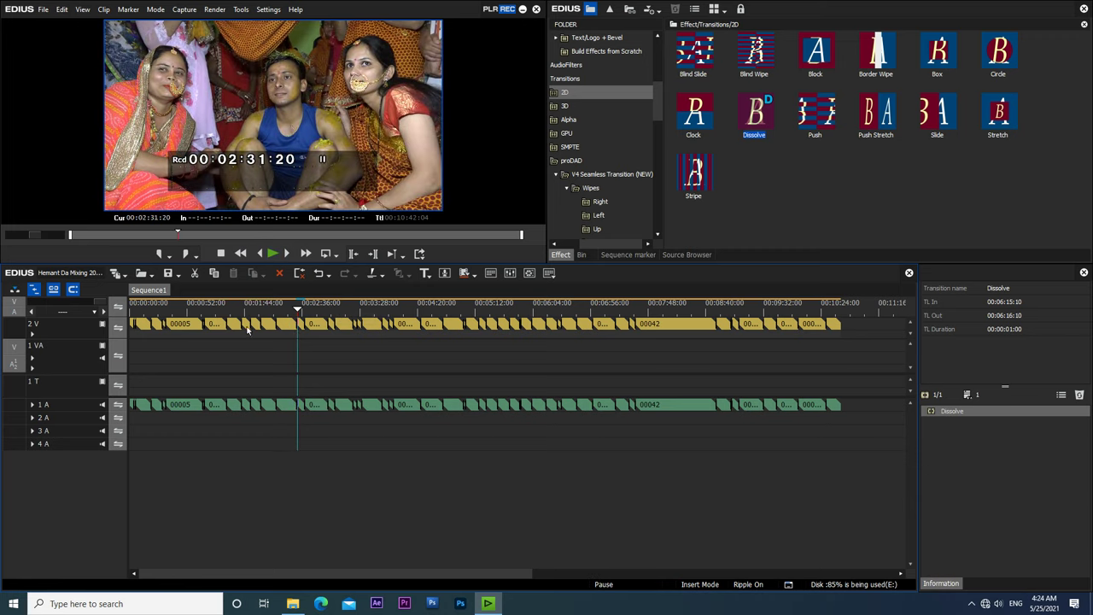
Expand the 1 A audio track to show its waveform and scrub the sequence to 00:01:41:09.
{"action": "left_click", "coordinate": [33, 405]}
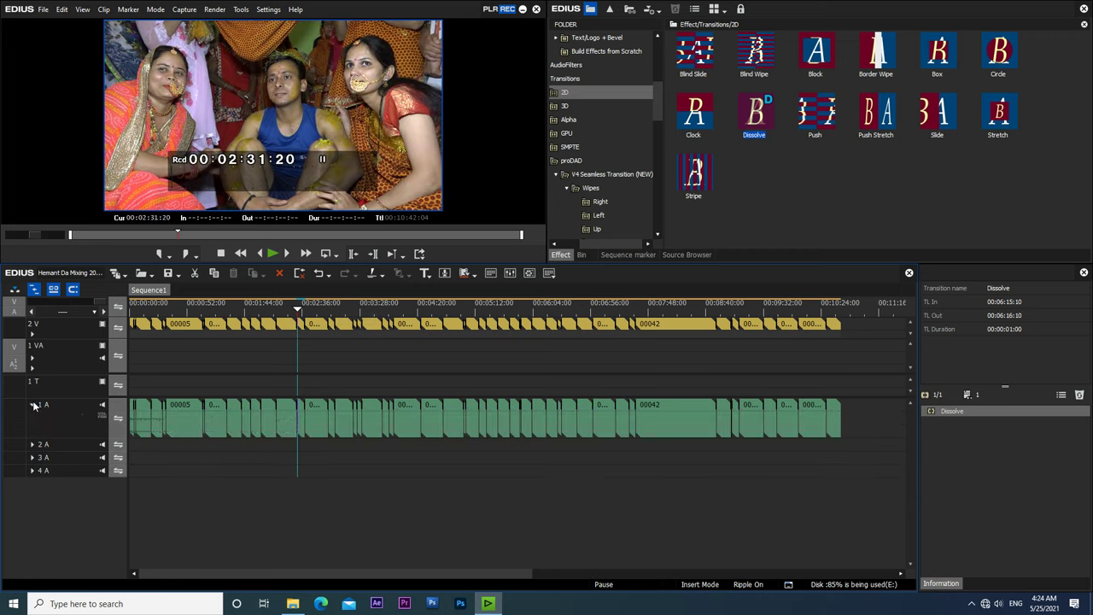
{"action": "left_click_drag", "start_coordinate": [227, 310], "coordinate": [198, 321]}
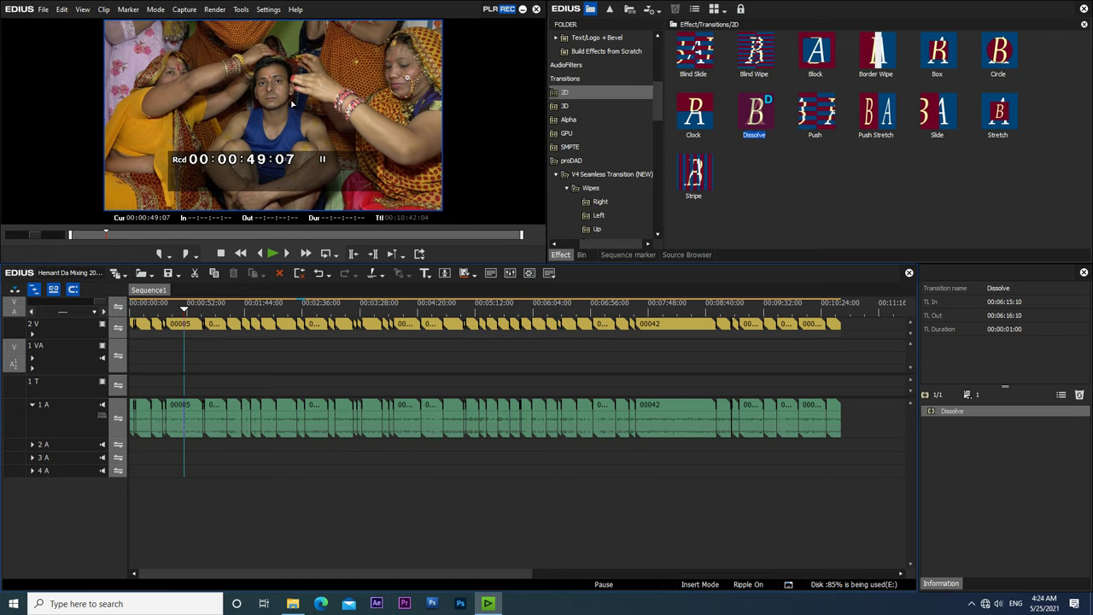
{"action": "left_click_drag", "start_coordinate": [187, 314], "coordinate": [245, 314]}
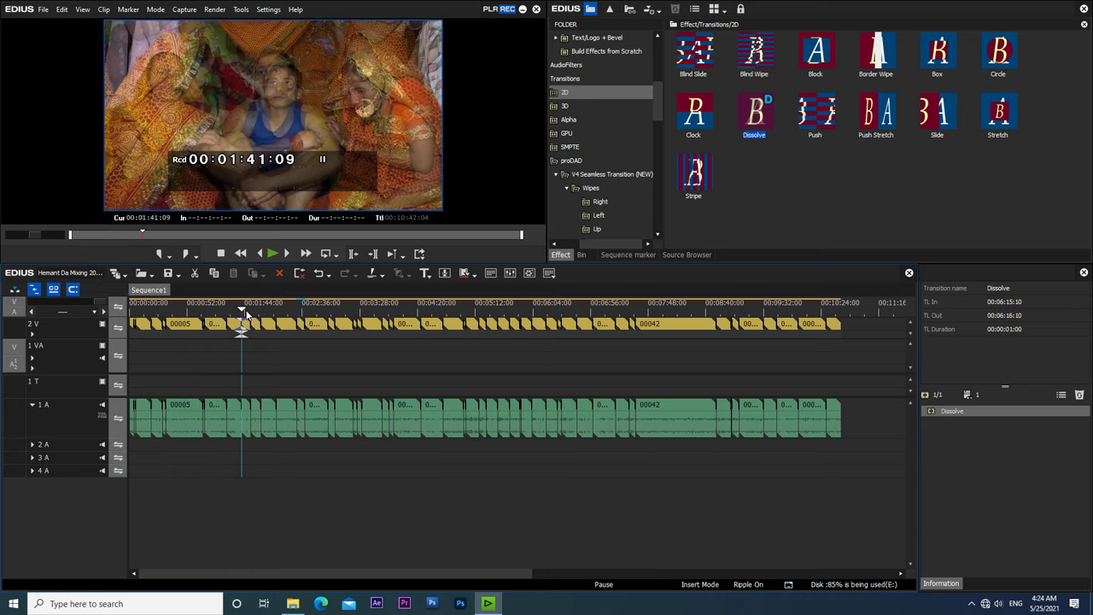
Select all the clips after 00:01:41:09 and shift them later, leaving a gap behind the first group.
{"action": "left_click_drag", "start_coordinate": [234, 449], "coordinate": [132, 320]}
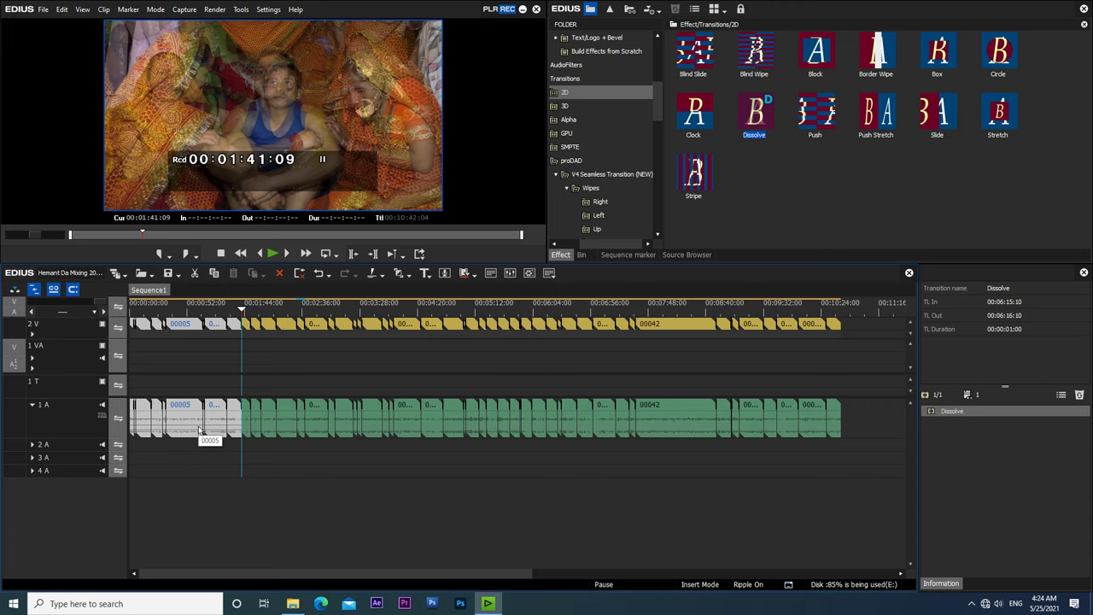
{"action": "left_click", "coordinate": [252, 446]}
{"action": "left_click_drag", "start_coordinate": [252, 448], "coordinate": [845, 429]}
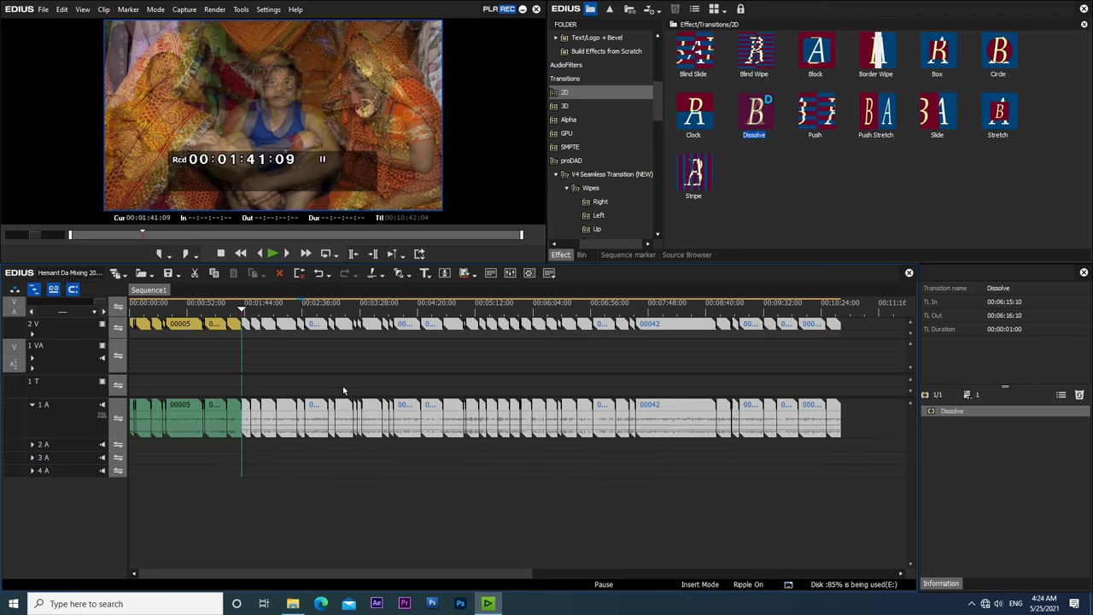
{"action": "left_click_drag", "start_coordinate": [402, 424], "coordinate": [428, 425]}
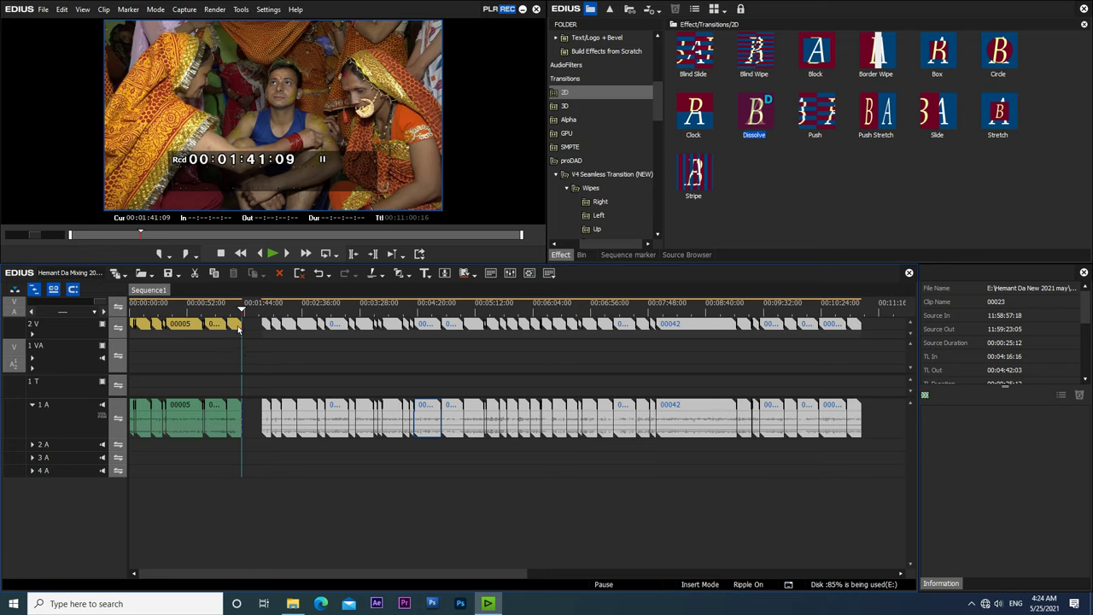
Move the playhead to 00:00:04:00 and cut the whole group of clips after the gap from the timeline.
{"action": "left_click_drag", "start_coordinate": [214, 335], "coordinate": [134, 324]}
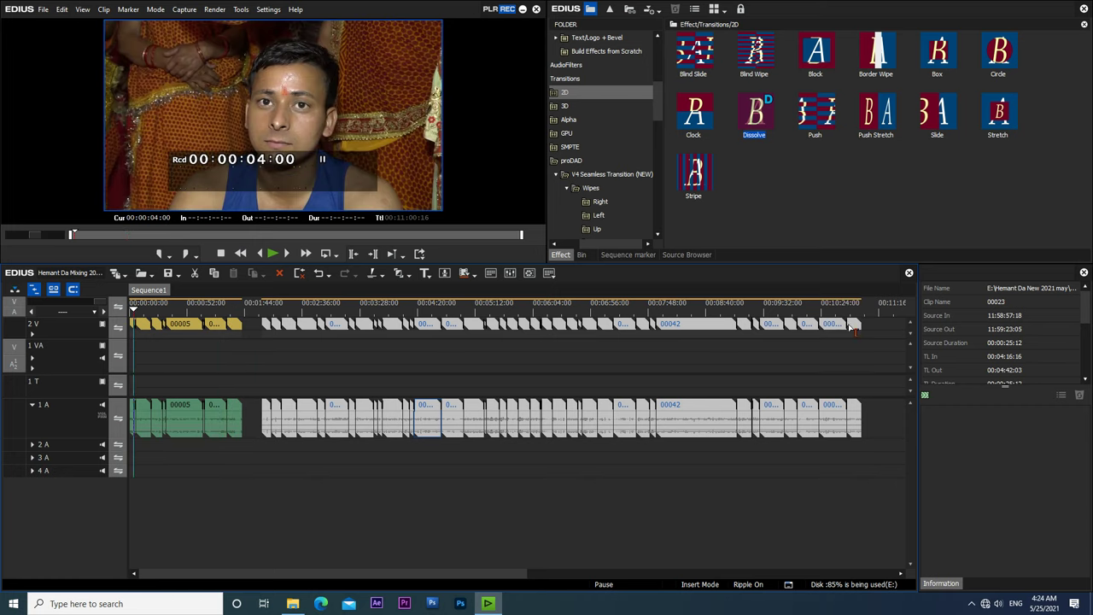
{"action": "right_click", "coordinate": [338, 419]}
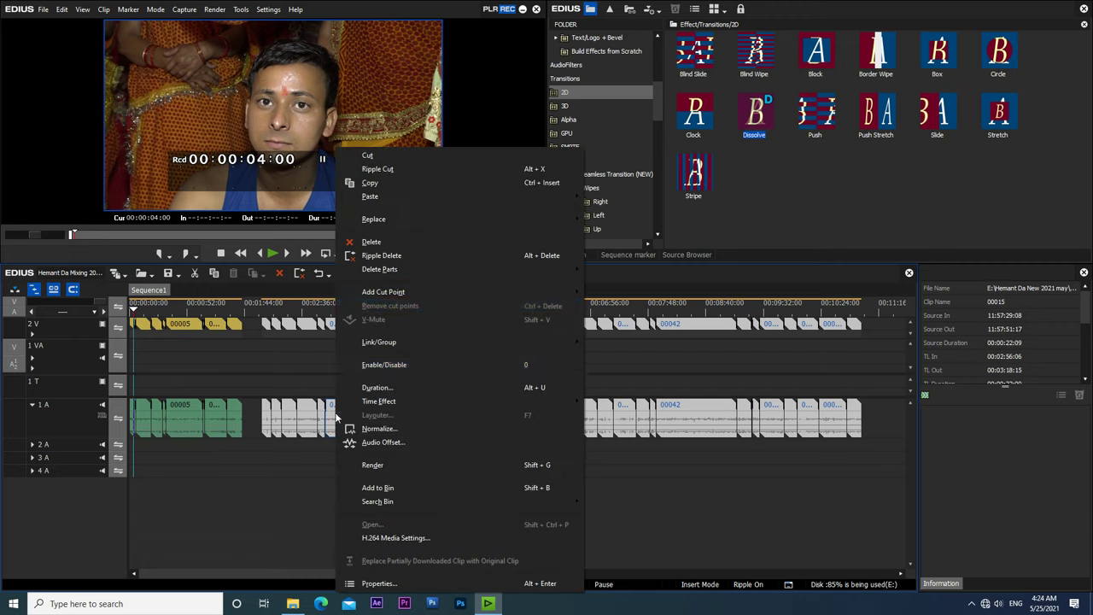
{"action": "left_click", "coordinate": [374, 156]}
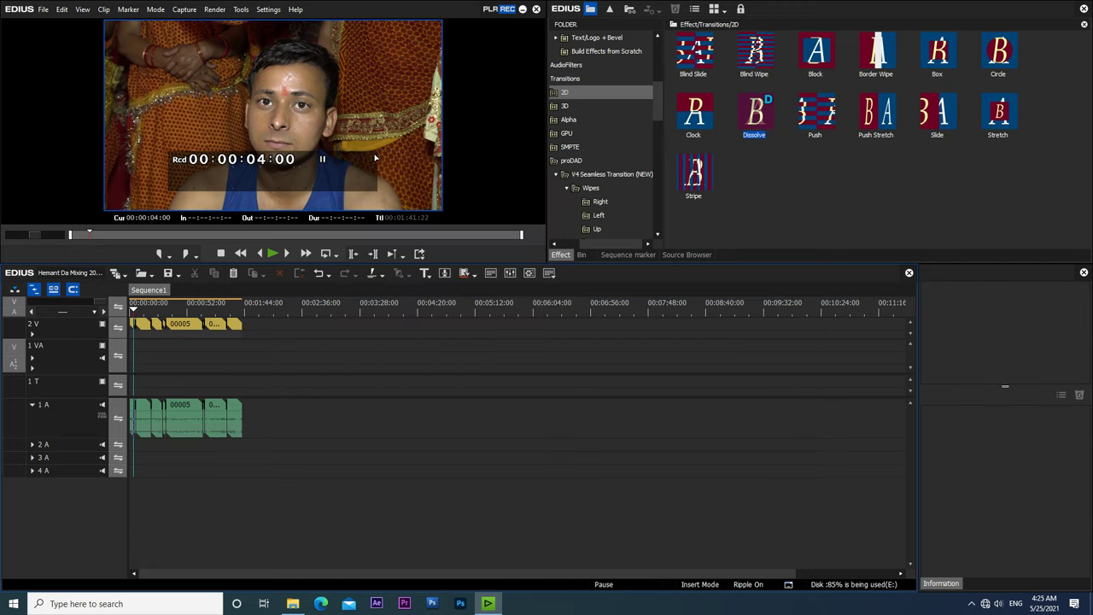
Start a sequence import and browse the E: drive to 4K ULTRA HD DATA\RETINA I MAGIC PROJECT HD\ONLINE MASTER PROJECT 2018.
{"action": "left_click", "coordinate": [154, 277]}
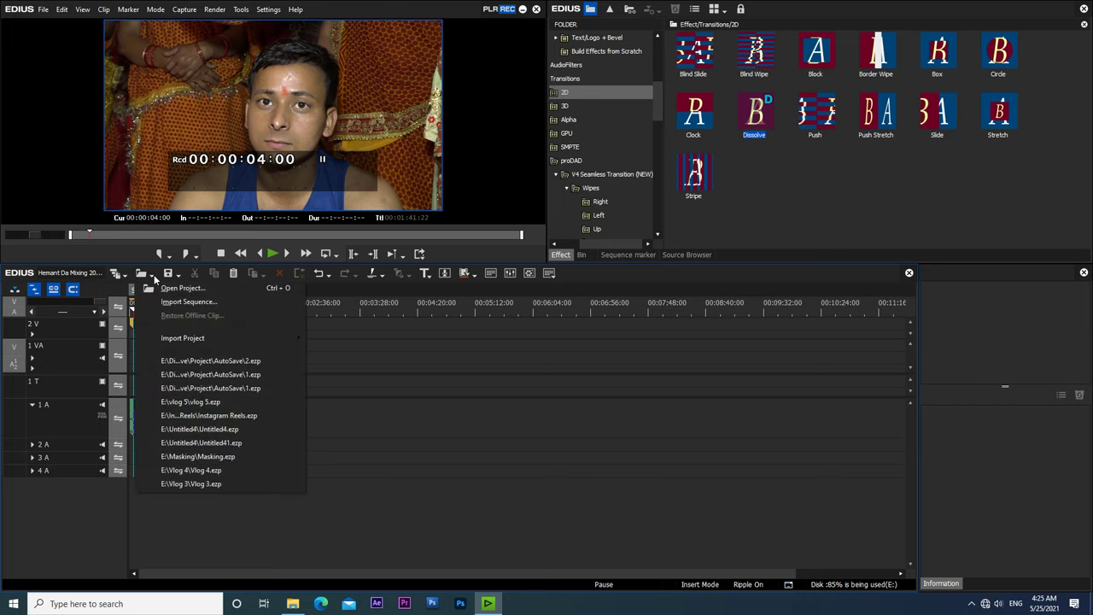
{"action": "left_click", "coordinate": [189, 302]}
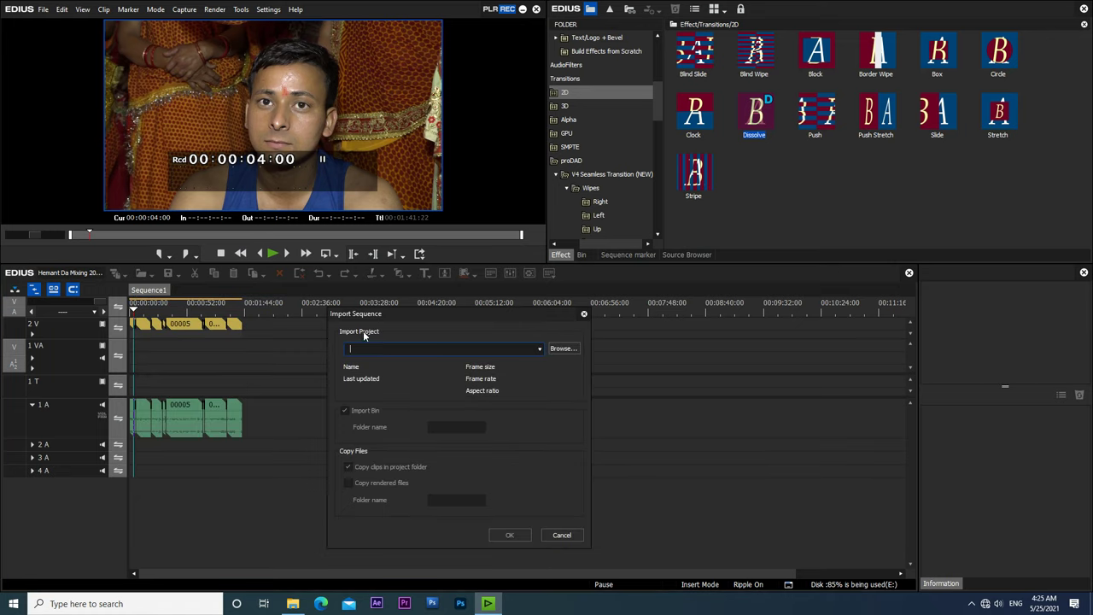
{"action": "left_click", "coordinate": [555, 350]}
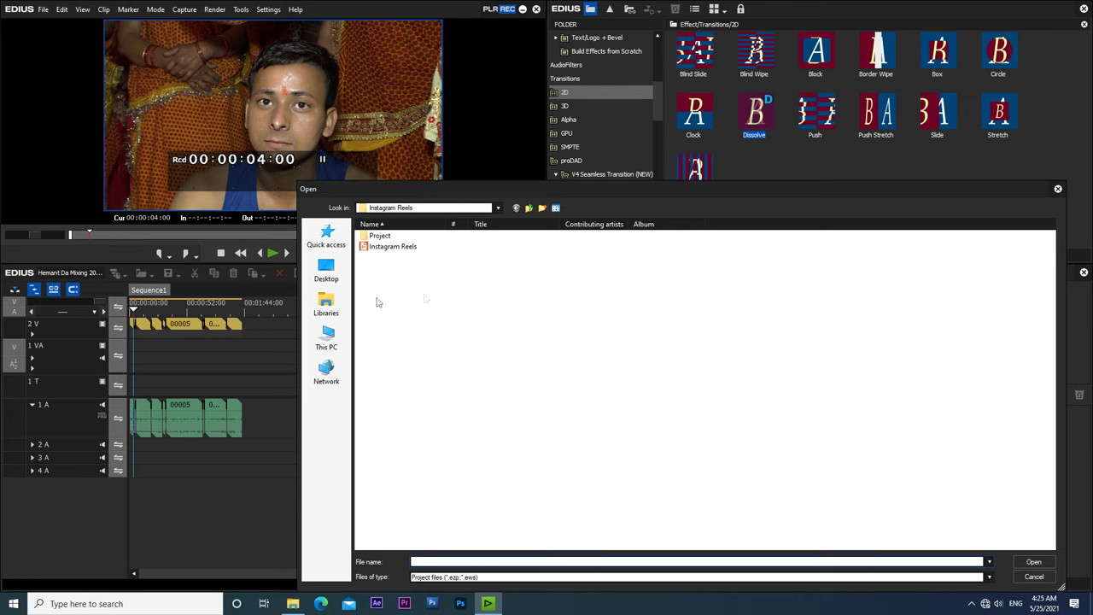
{"action": "left_click", "coordinate": [327, 335]}
{"action": "double_click", "coordinate": [671, 345]}
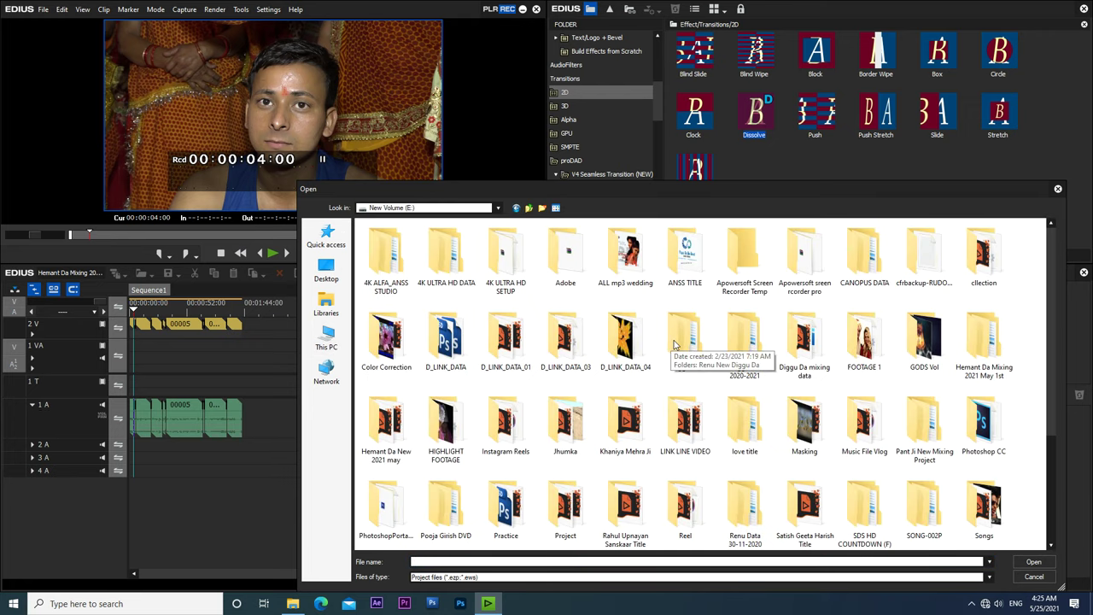
{"action": "scroll", "coordinate": [803, 373], "scroll_direction": "down", "scroll_amount": 1}
{"action": "scroll", "coordinate": [803, 374], "scroll_direction": "up", "scroll_amount": 1}
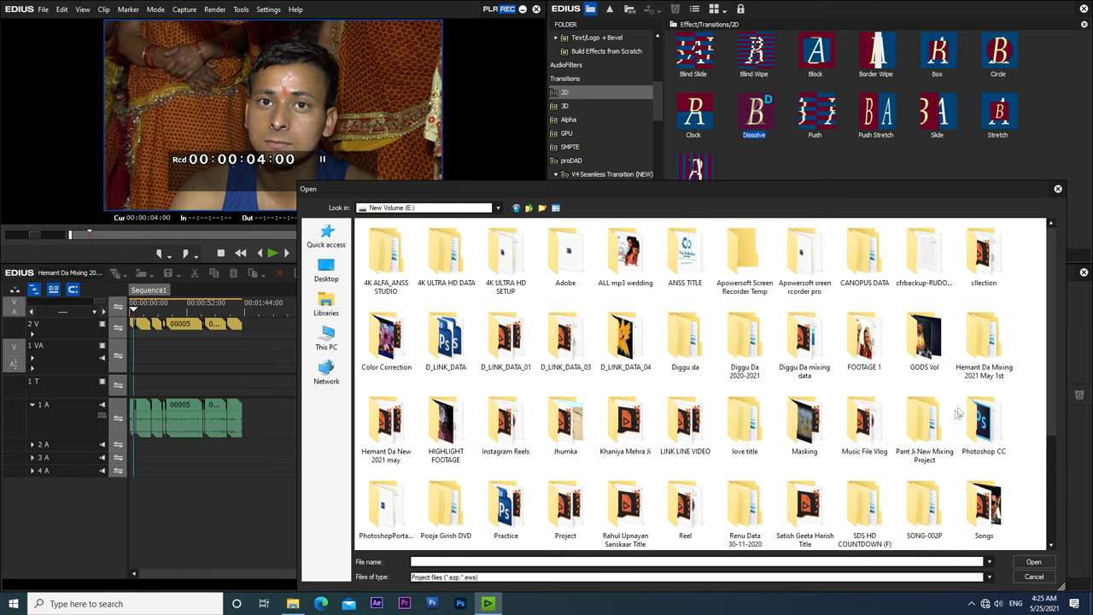
{"action": "mouse_move", "coordinate": [734, 376]}
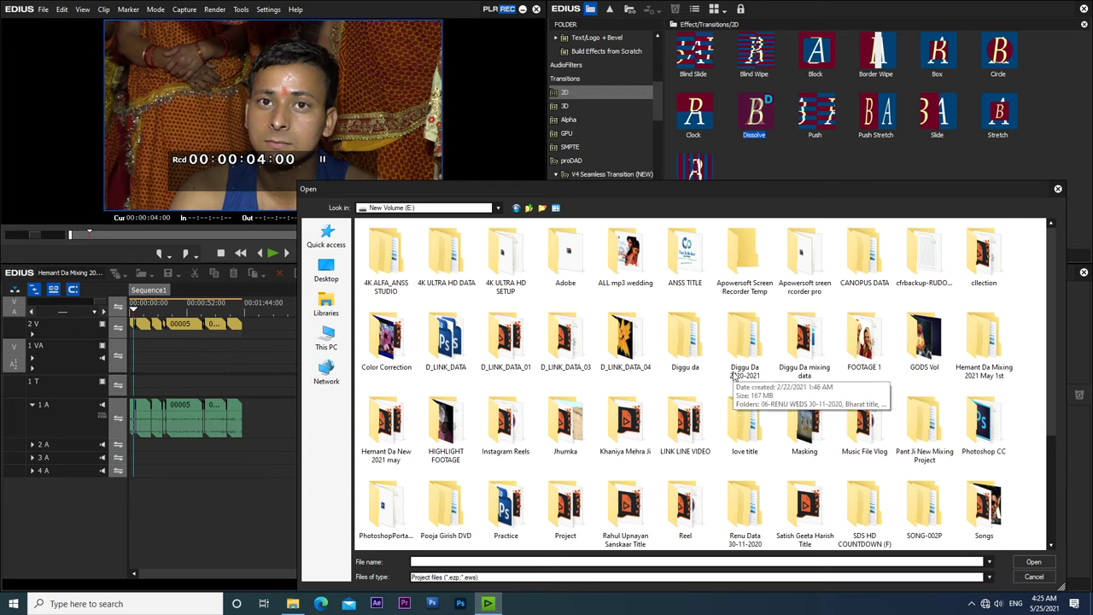
{"action": "double_click", "coordinate": [447, 271]}
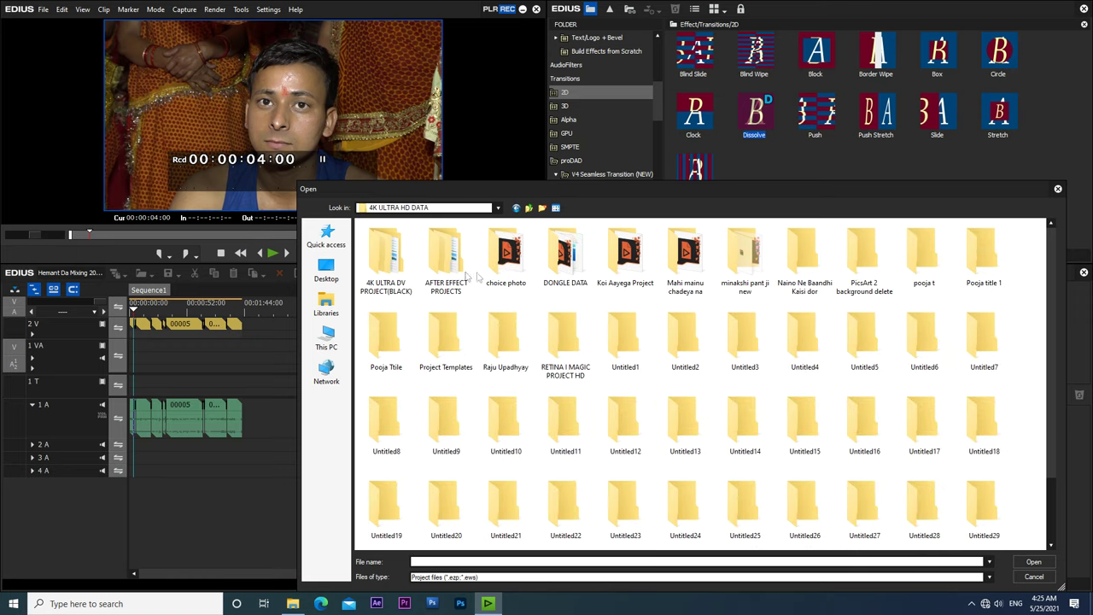
{"action": "double_click", "coordinate": [570, 341]}
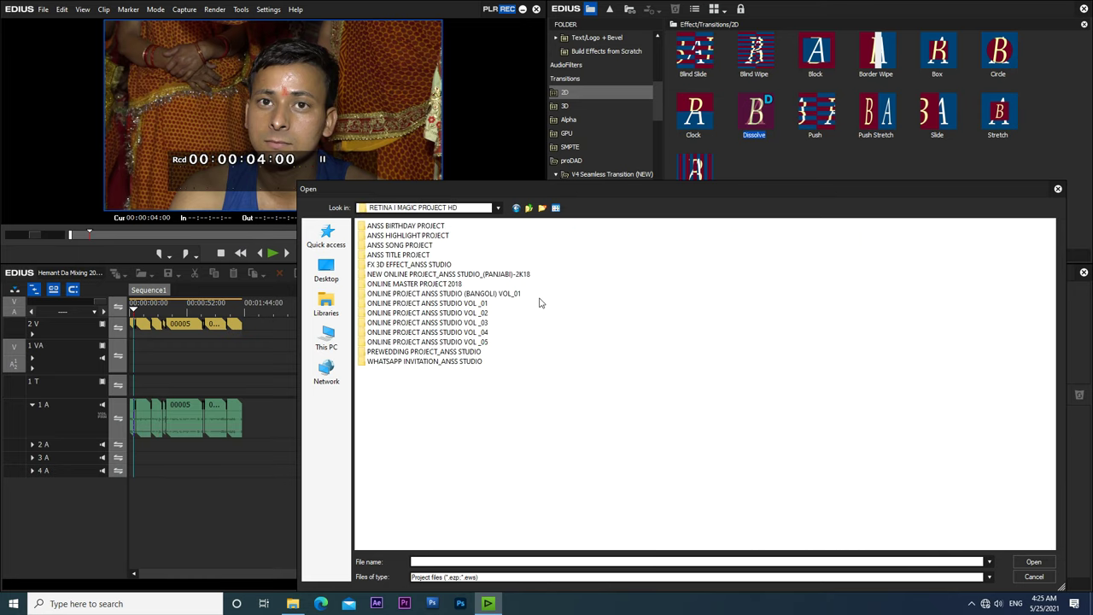
{"action": "double_click", "coordinate": [443, 284]}
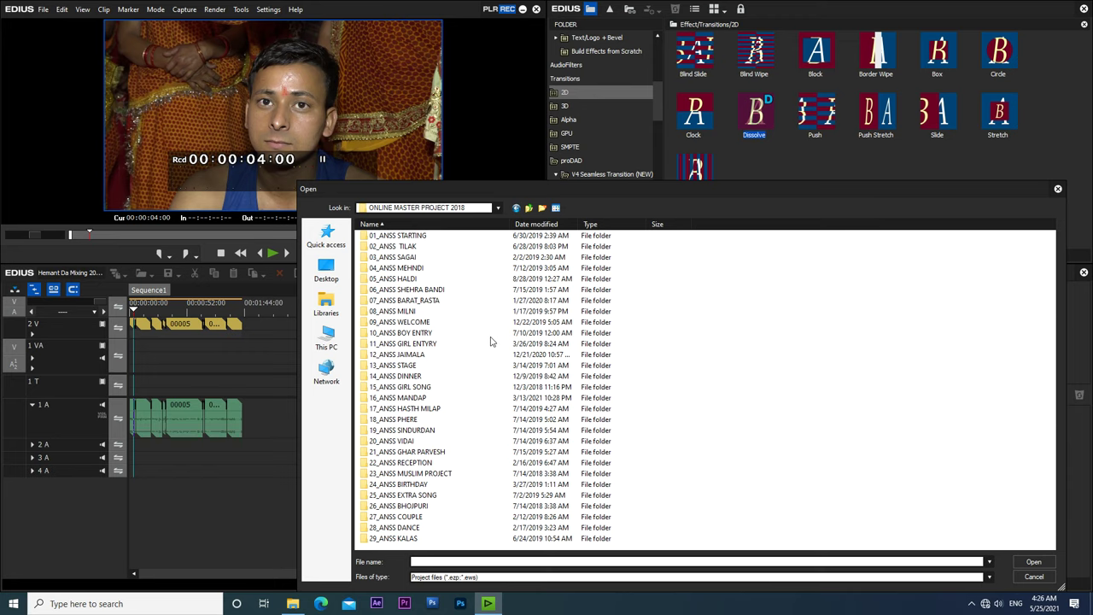
{"action": "left_click_drag", "start_coordinate": [551, 187], "coordinate": [494, 127]}
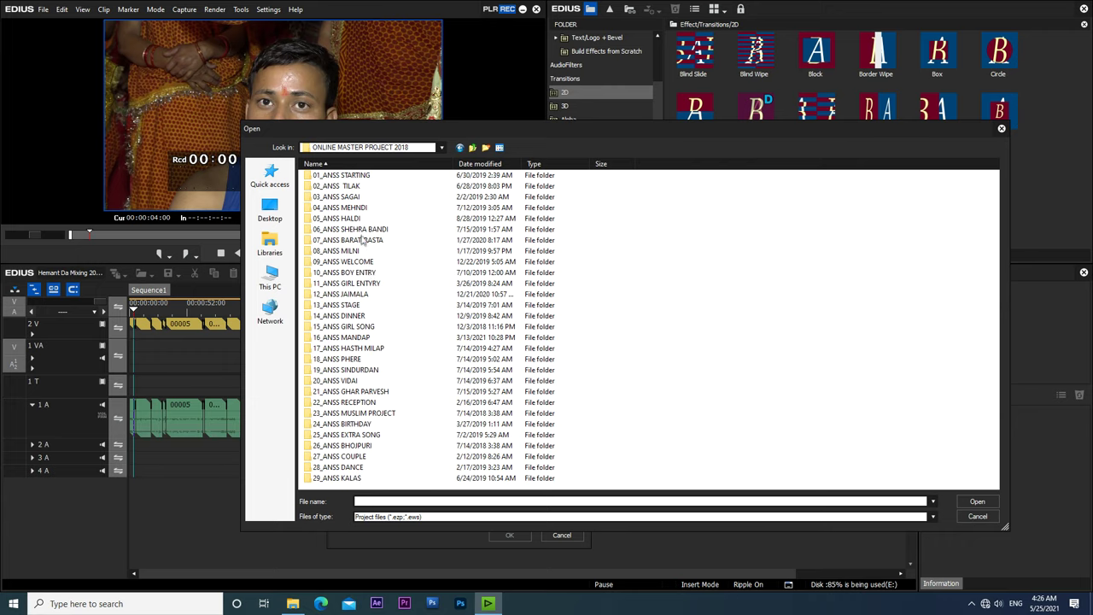
Import the ANSS HALDI MASTER project from the 05_ANSS HALDI folder, including its bin and copied clips.
{"action": "double_click", "coordinate": [339, 219]}
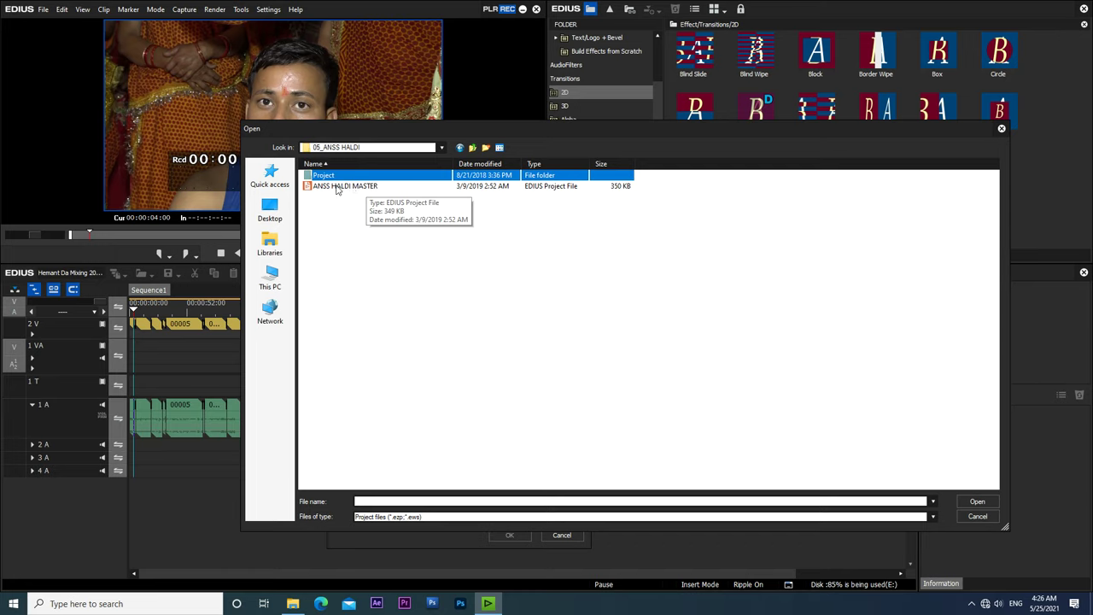
{"action": "left_click", "coordinate": [338, 189]}
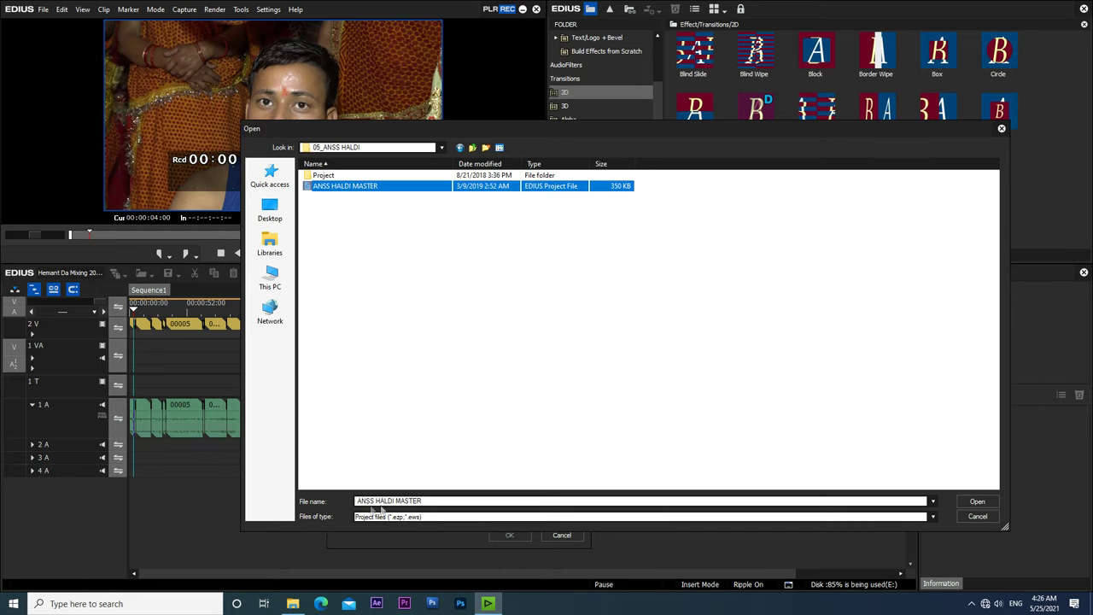
{"action": "left_click", "coordinate": [977, 502]}
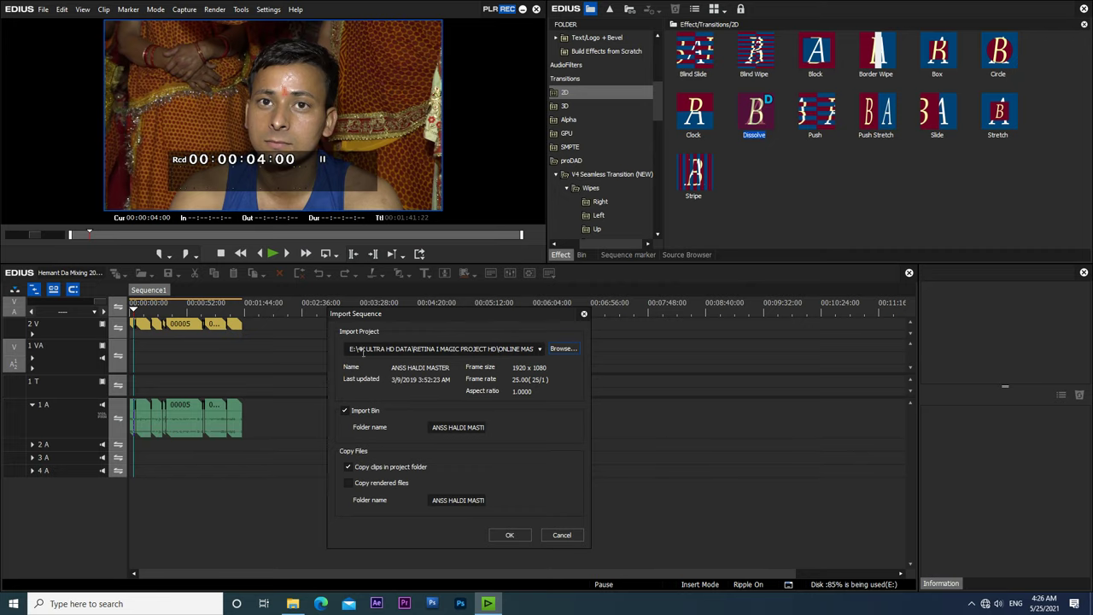
{"action": "left_click", "coordinate": [510, 536]}
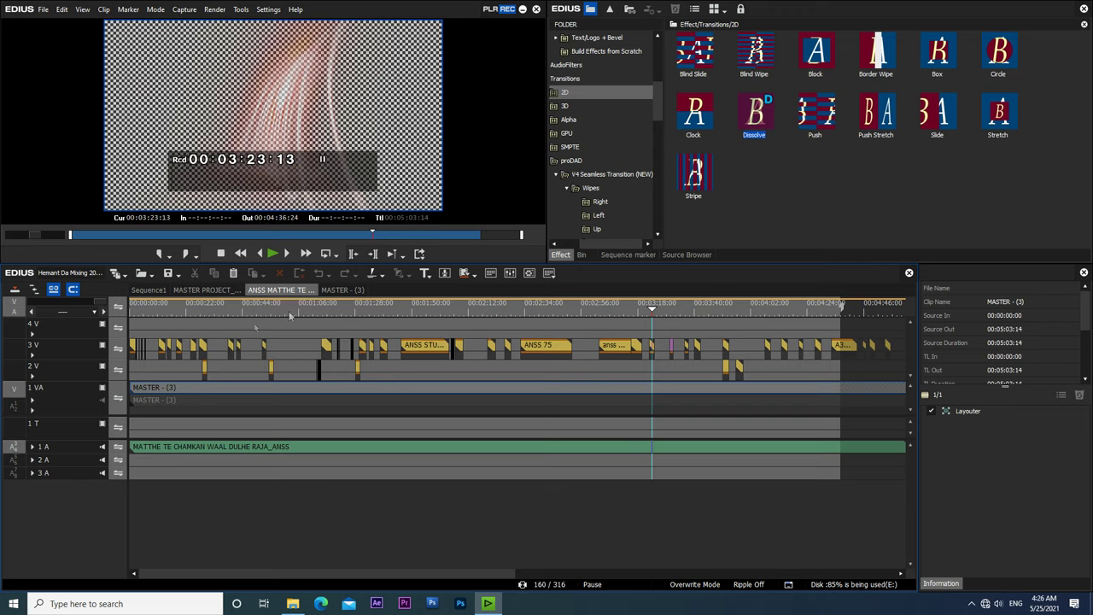
Mute the 1 A song track in the ANSS MATTHE TE sequence and move the playhead to 00:00:41:19.
{"action": "left_click", "coordinate": [101, 447]}
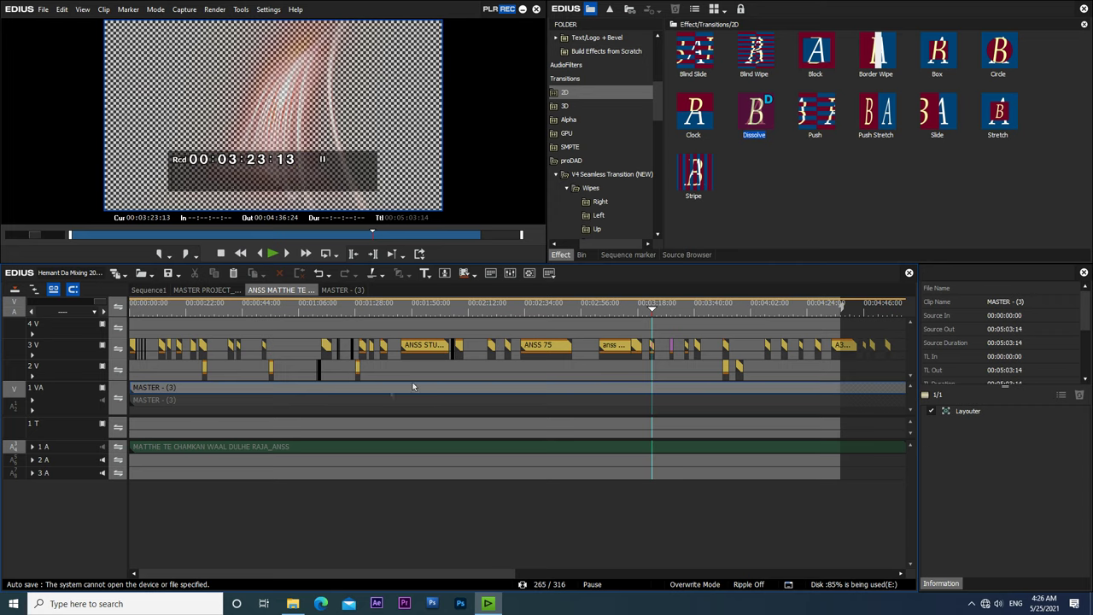
{"action": "left_click_drag", "start_coordinate": [511, 310], "coordinate": [236, 333]}
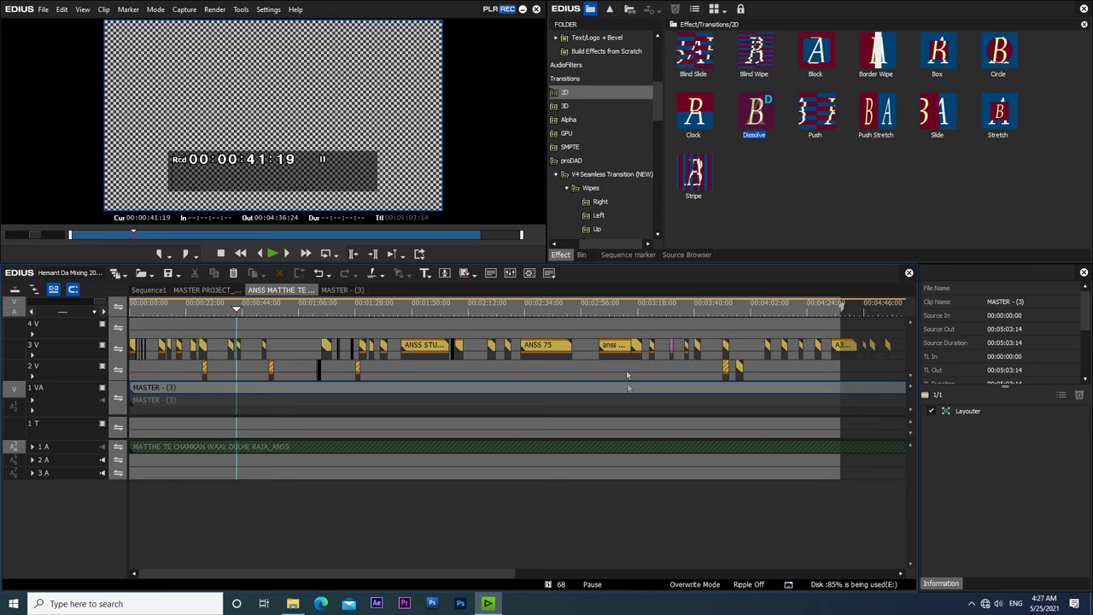
Browse the ANSS HALDI MASTER bin folder, open the BANNO HARDI sequence to view it, and close it again.
{"action": "left_click", "coordinate": [583, 254]}
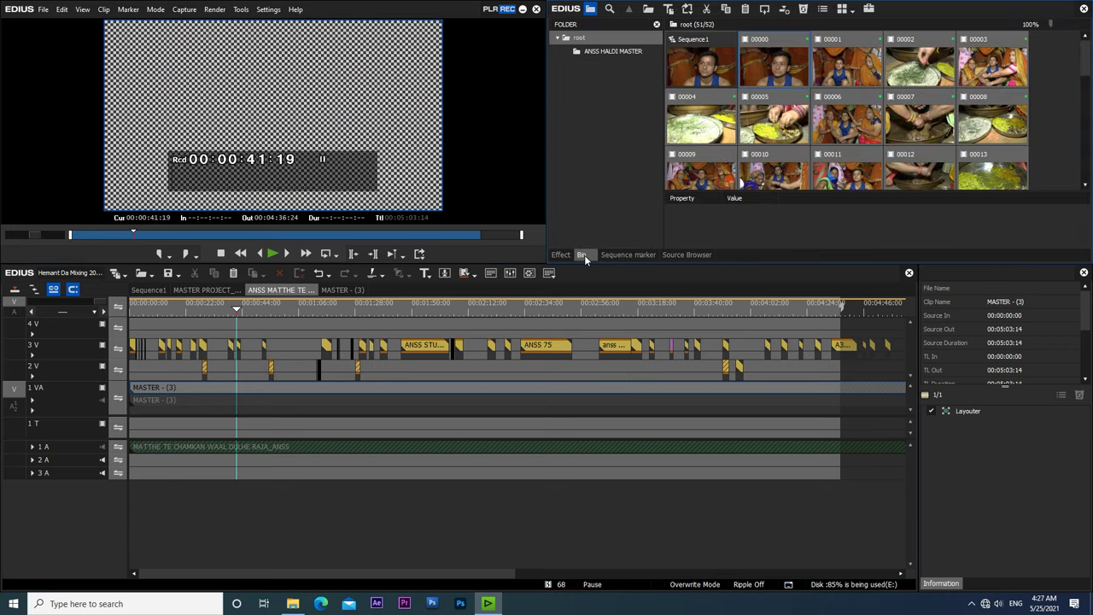
{"action": "left_click", "coordinate": [599, 54]}
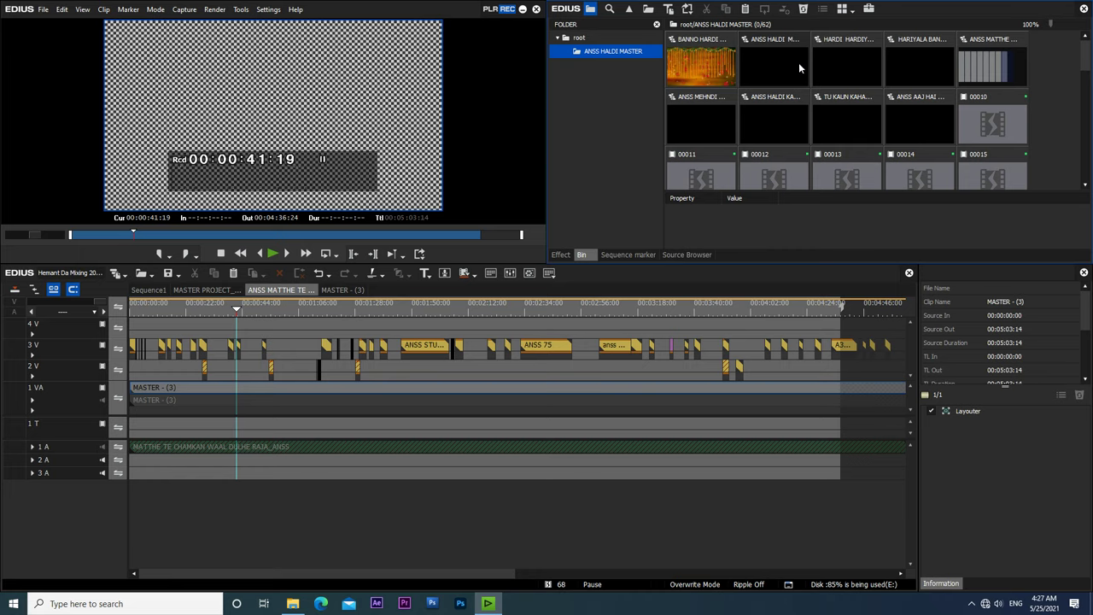
{"action": "left_click", "coordinate": [983, 56]}
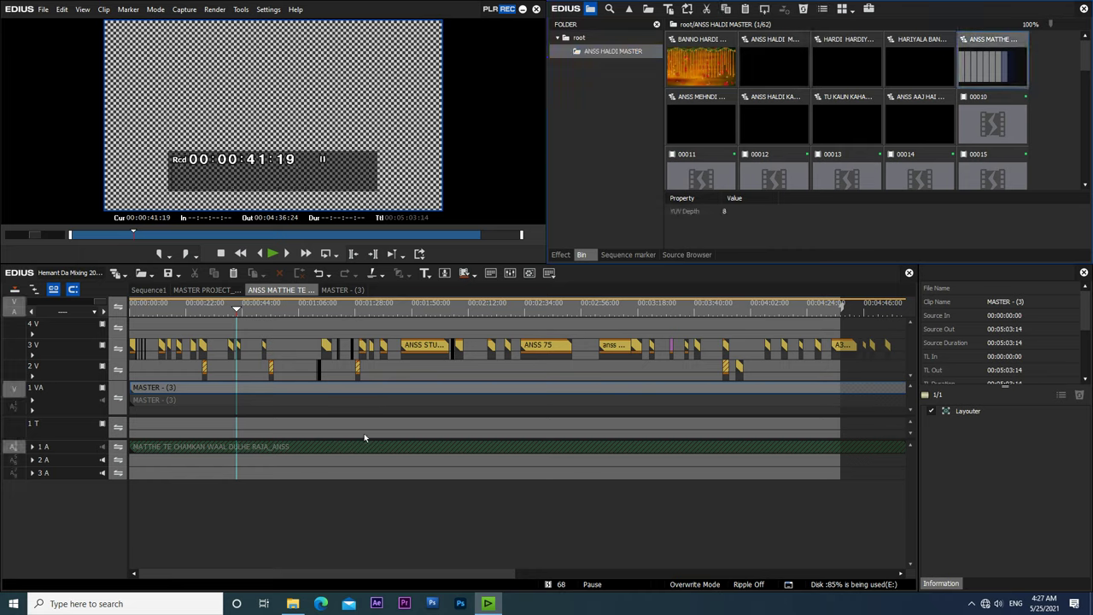
{"action": "double_click", "coordinate": [695, 59]}
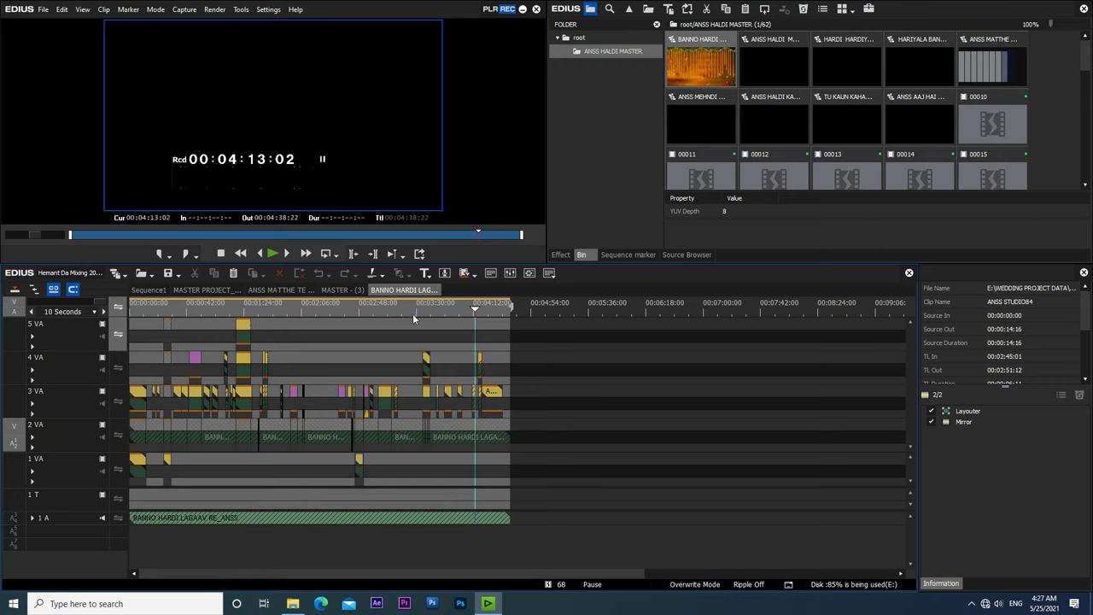
{"action": "right_click", "coordinate": [402, 289]}
{"action": "left_click", "coordinate": [404, 370]}
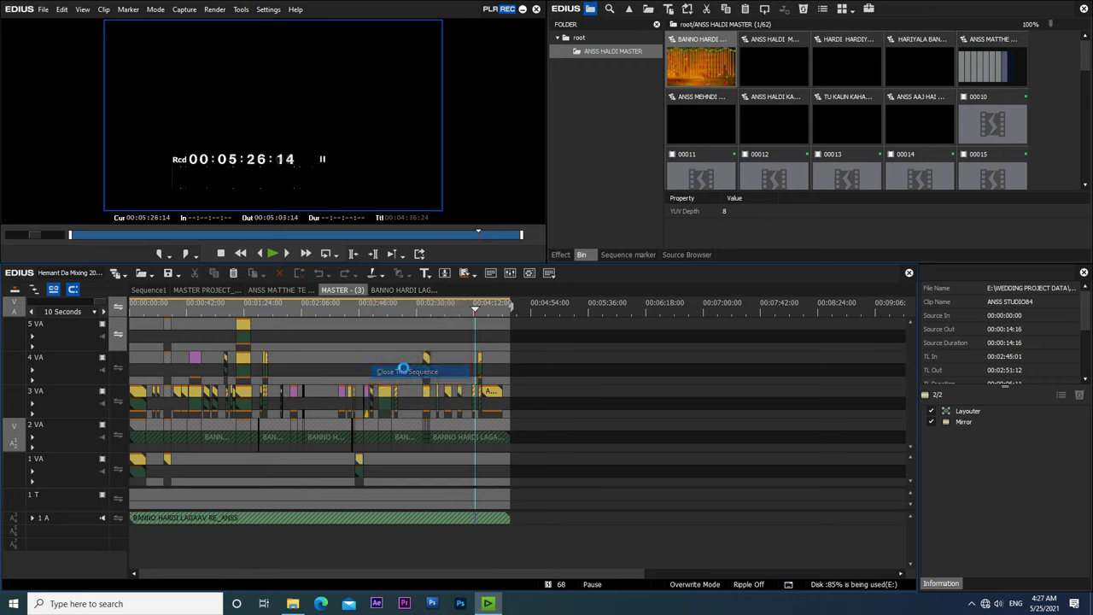
Open the nested MASTER - (3) sequence from ANSS MATTHE TE and replace all its clips with the cut wedding footage, pasted at the start.
{"action": "left_click", "coordinate": [285, 290]}
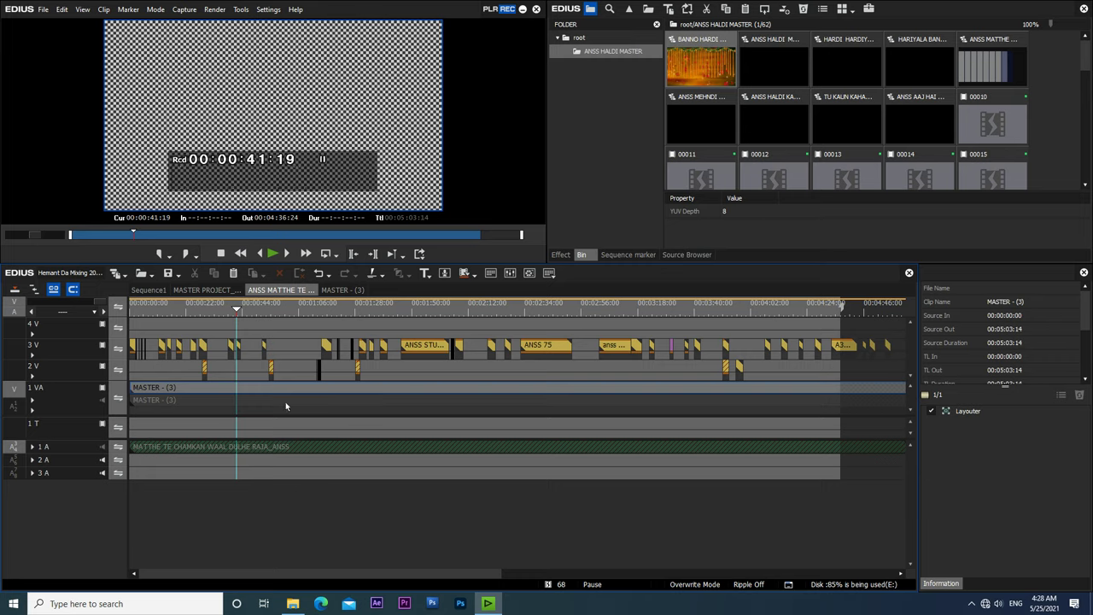
{"action": "double_click", "coordinate": [173, 389]}
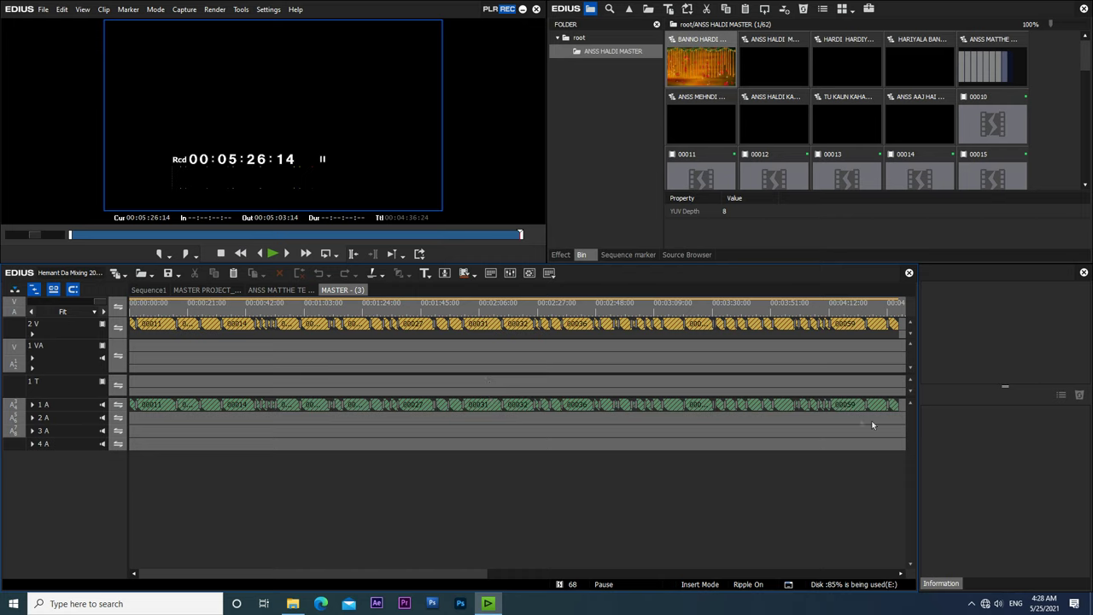
{"action": "left_click_drag", "start_coordinate": [899, 424], "coordinate": [107, 351]}
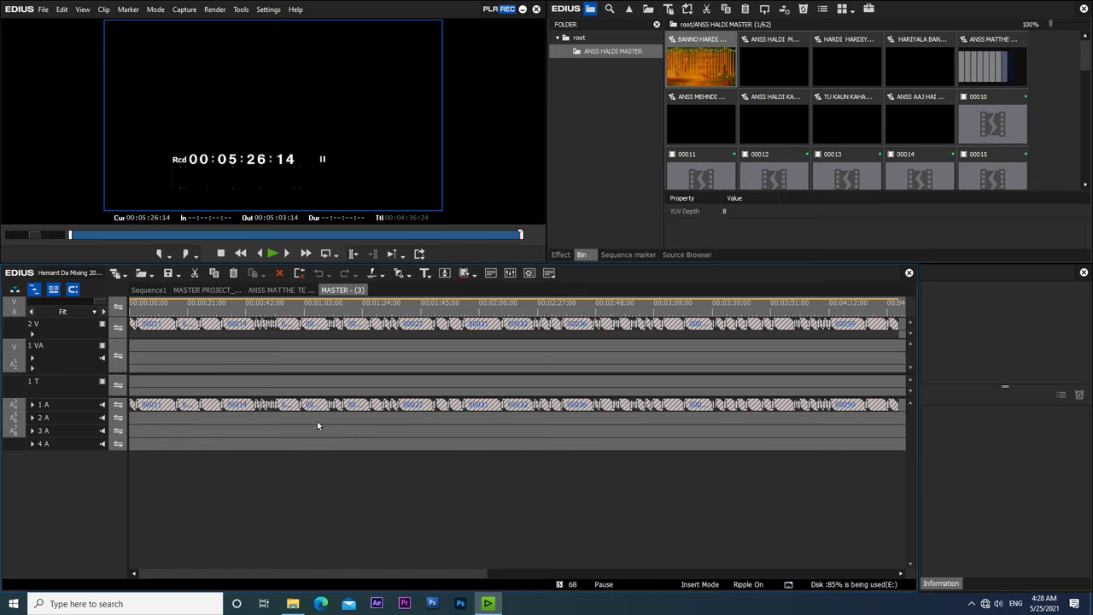
{"action": "key", "text": "Delete"}
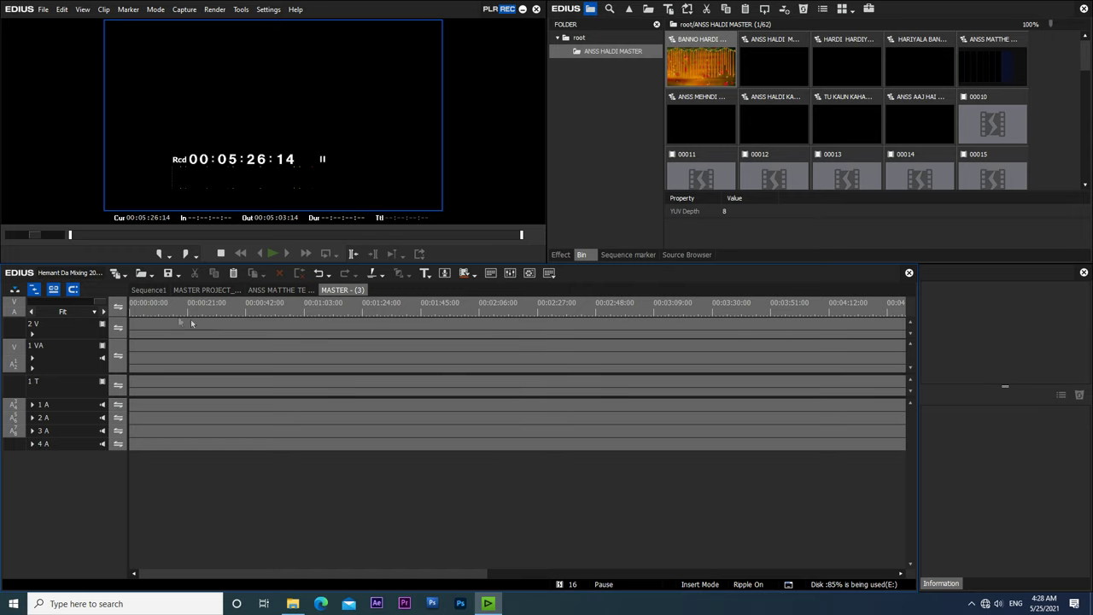
{"action": "key", "text": "Home"}
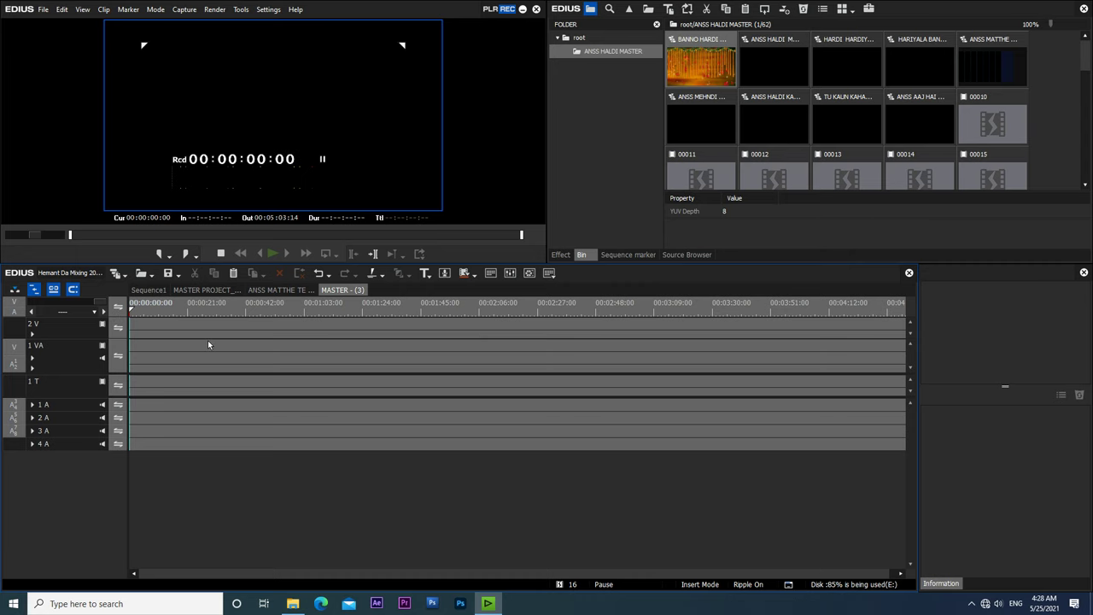
{"action": "key", "text": "ctrl+v"}
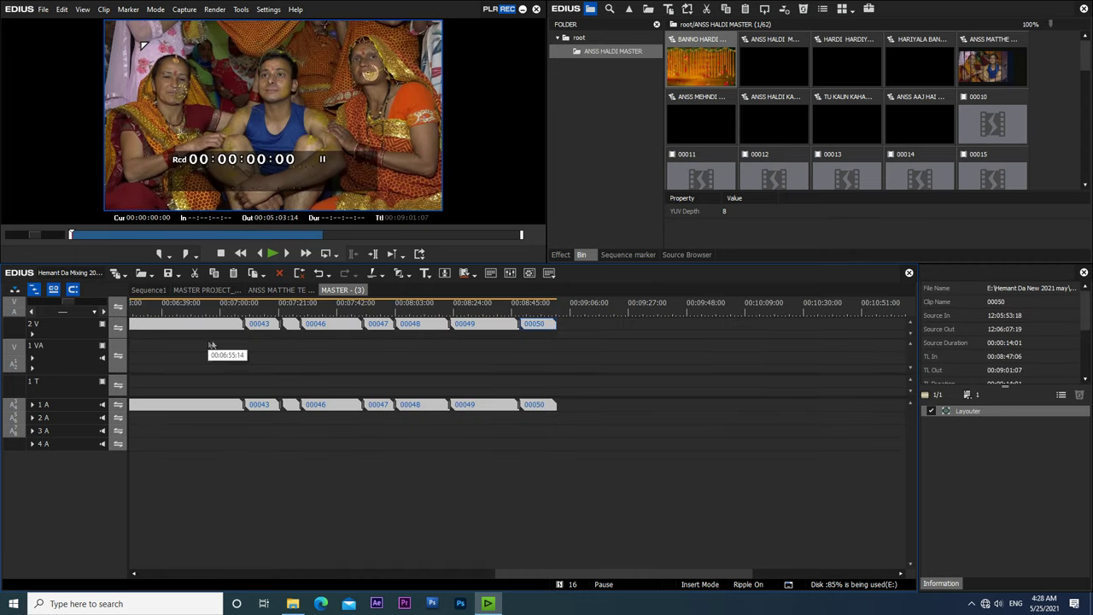
Move the playhead to the out point at 00:05:03:14 and remove all the clips after it from MASTER - (3).
{"action": "left_click", "coordinate": [65, 305]}
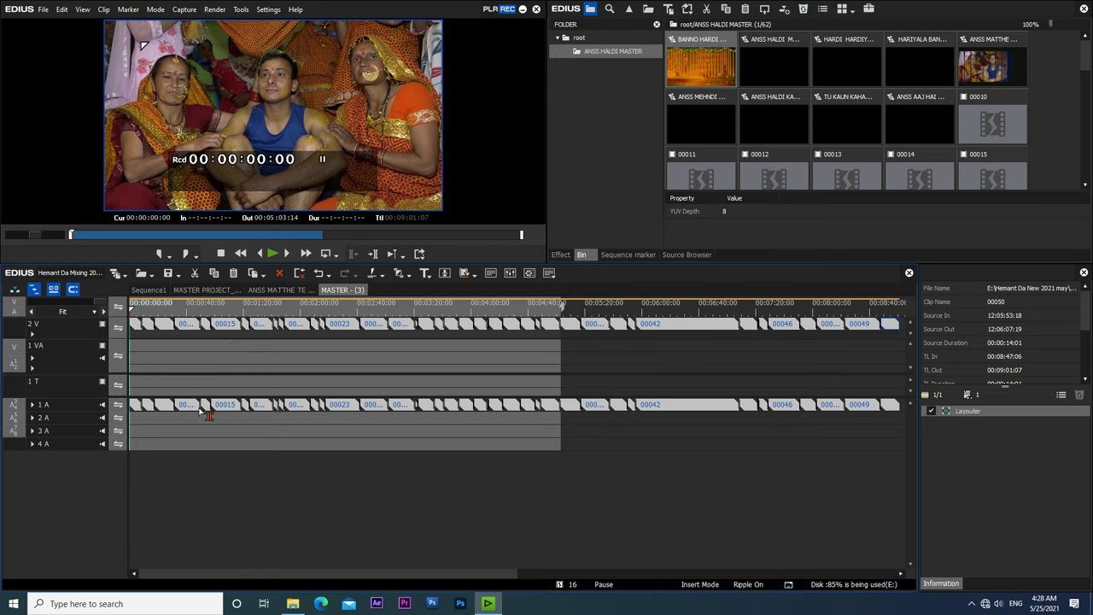
{"action": "left_click", "coordinate": [569, 307]}
{"action": "left_click", "coordinate": [560, 307]}
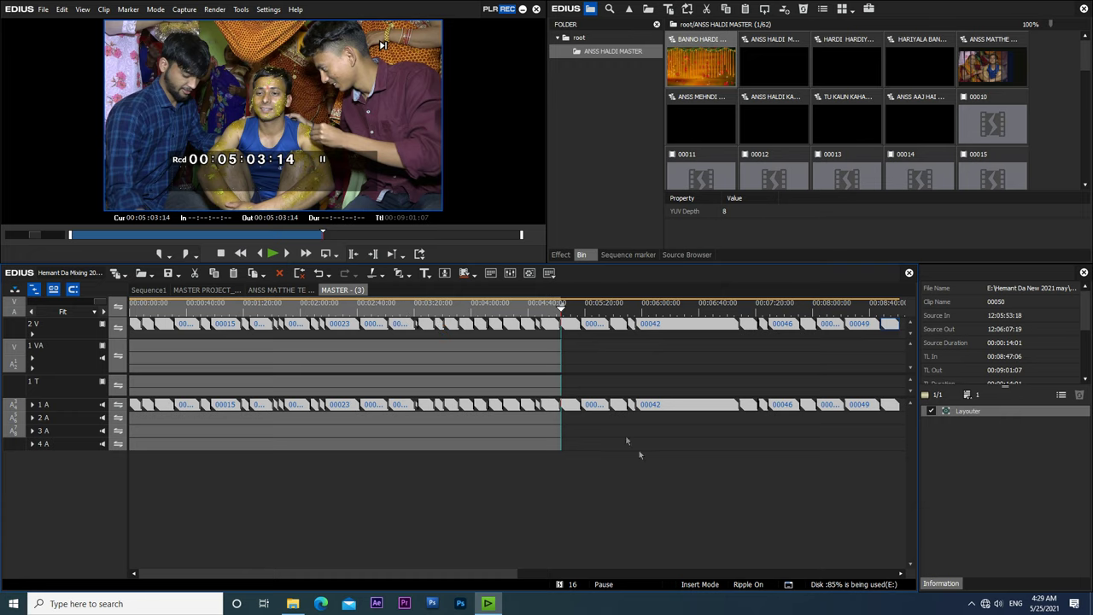
{"action": "left_click_drag", "start_coordinate": [569, 447], "coordinate": [934, 402]}
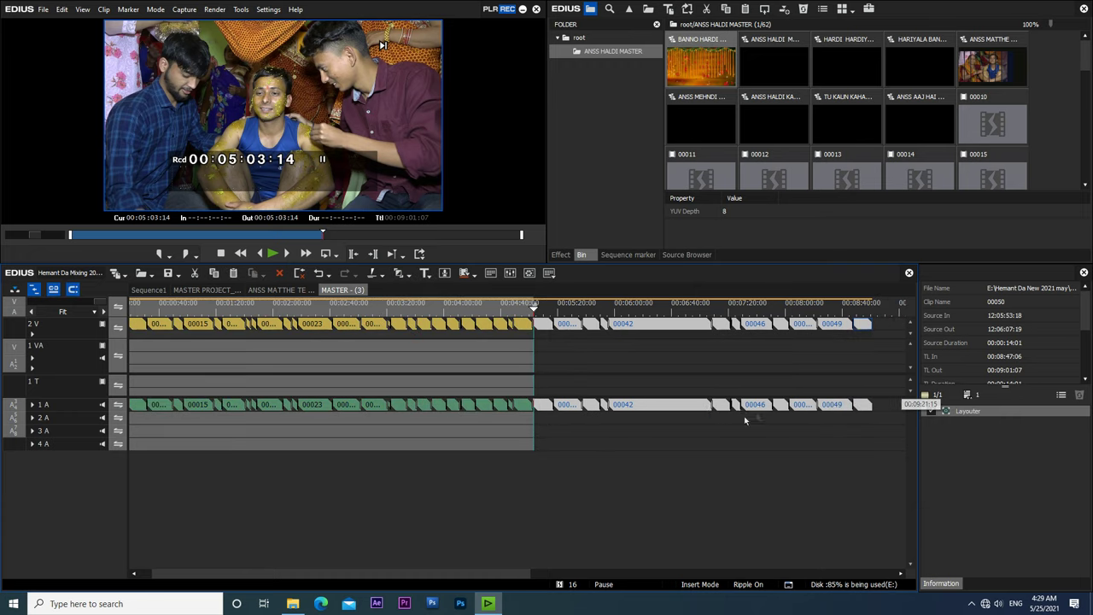
{"action": "right_click", "coordinate": [697, 406]}
{"action": "left_click", "coordinate": [724, 153]}
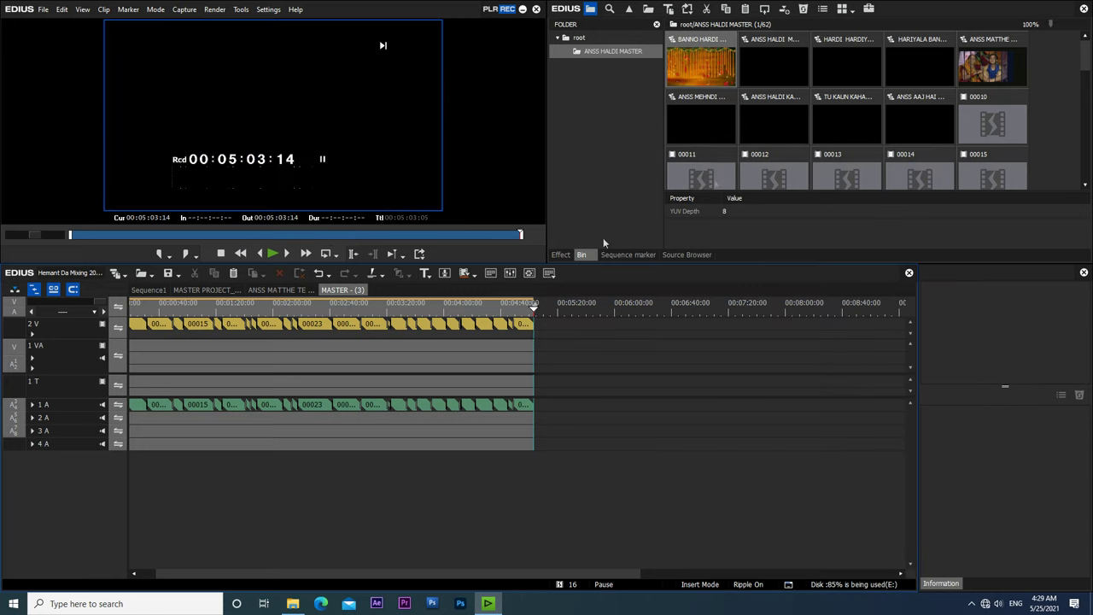
Mute the 1 A audio track of MASTER - (3) and return to the ANSS MATTHE TE sequence.
{"action": "key", "text": "ctrl+9"}
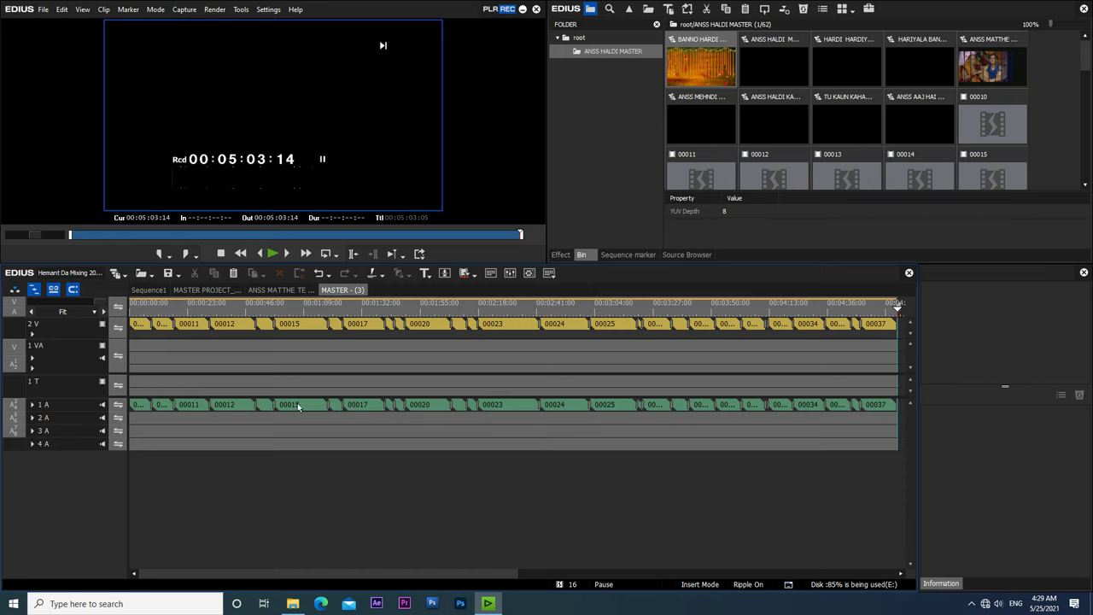
{"action": "left_click", "coordinate": [103, 408]}
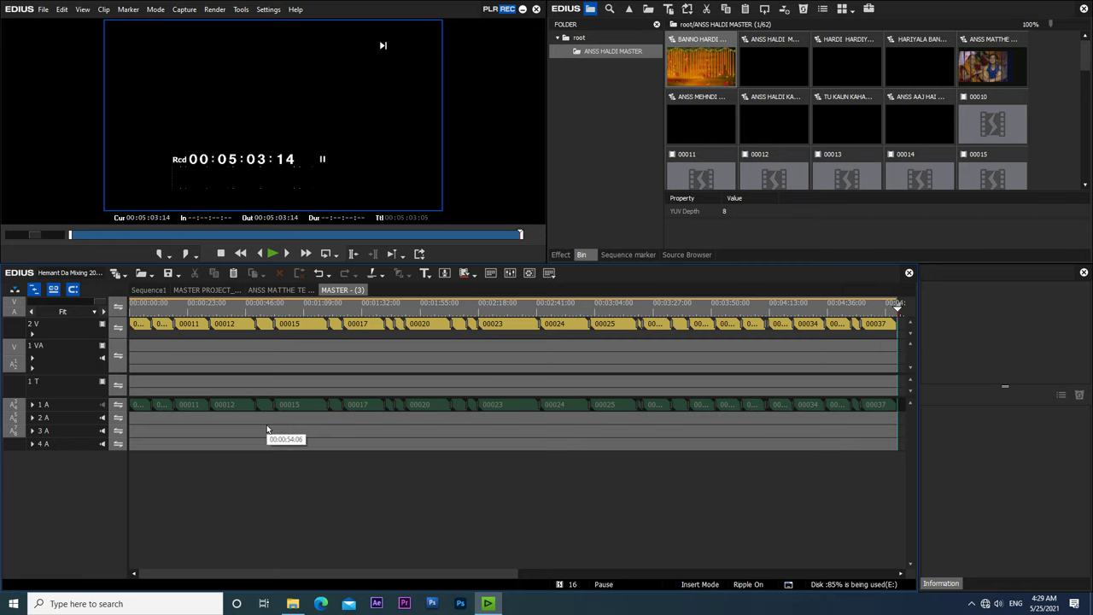
{"action": "left_click", "coordinate": [282, 290]}
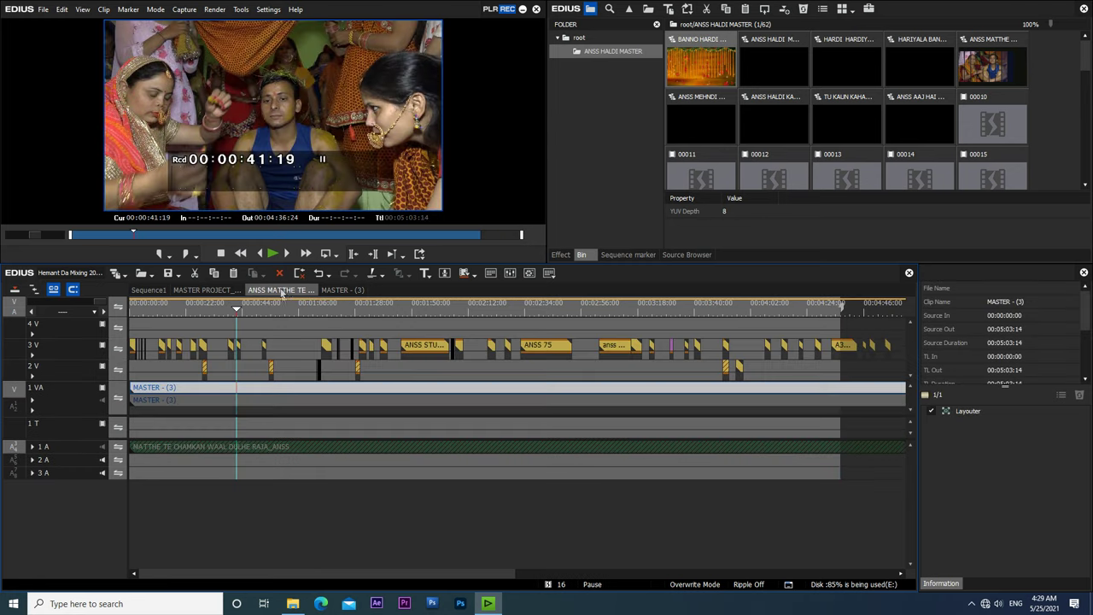
{"action": "scroll", "coordinate": [102, 306], "scroll_direction": "up", "scroll_amount": 1}
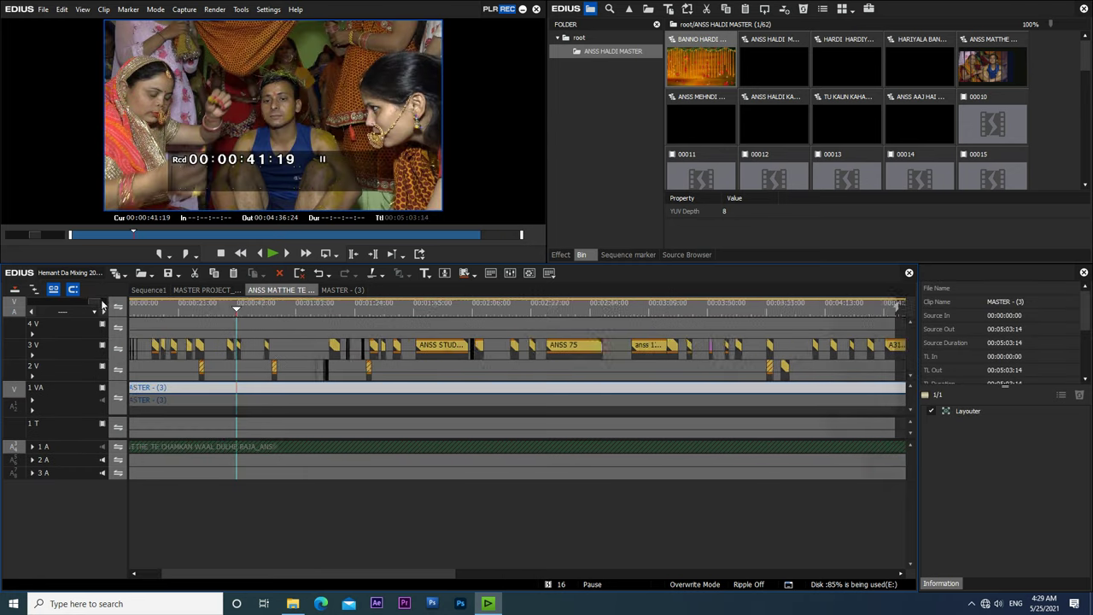
Set the out point of ANSS MATTHE TE at 00:05:03:05, near the end of the MASTER - (3) clip.
{"action": "scroll", "coordinate": [102, 306], "scroll_direction": "down", "scroll_amount": 2}
{"action": "left_click", "coordinate": [829, 308]}
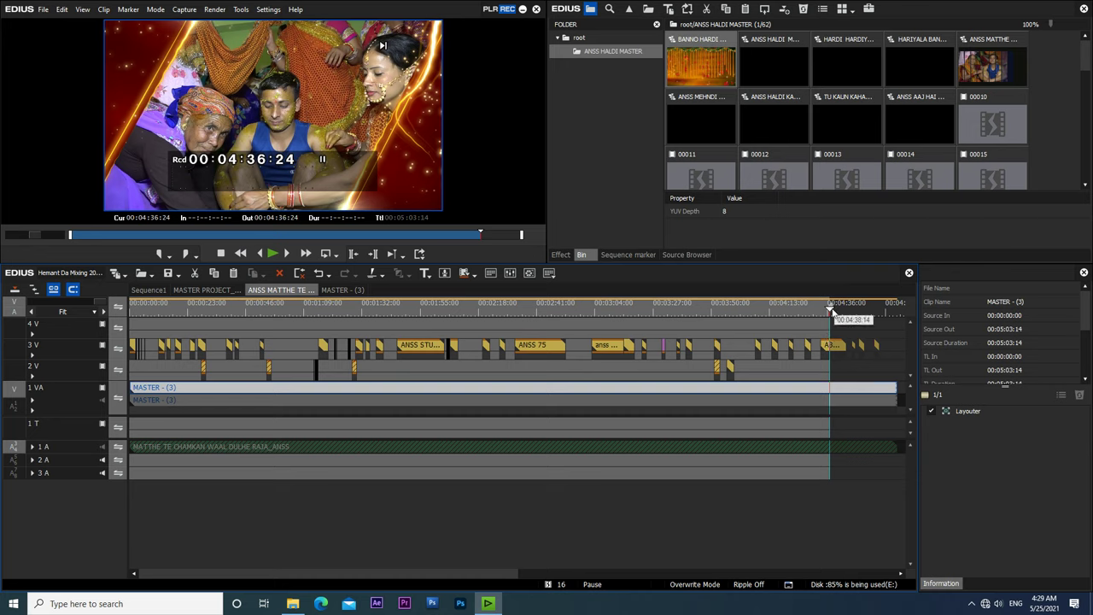
{"action": "left_click_drag", "start_coordinate": [833, 307], "coordinate": [897, 311]}
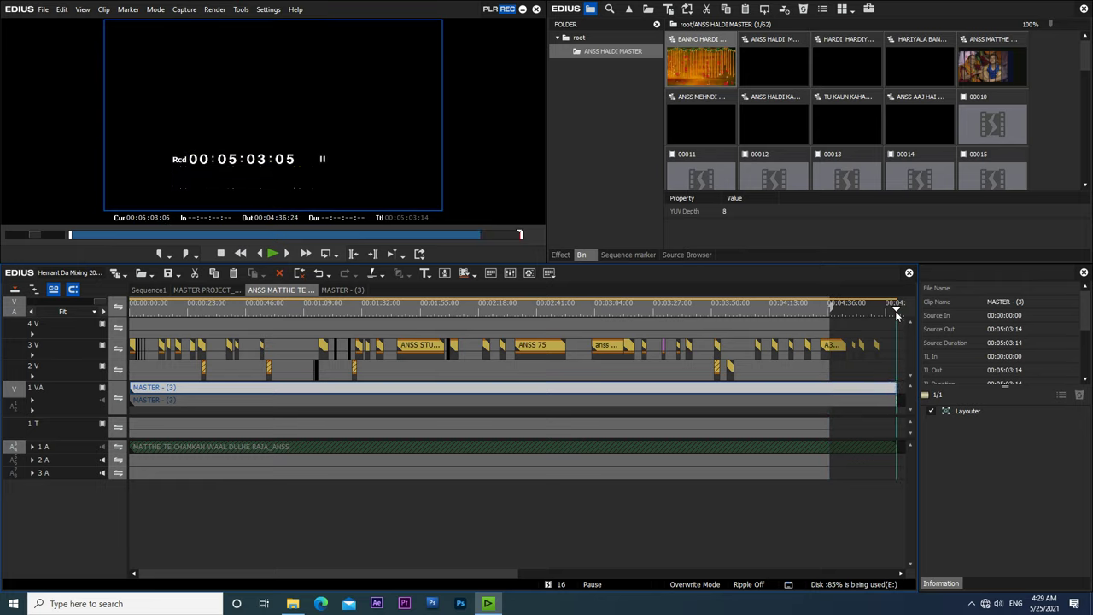
{"action": "key", "text": "o"}
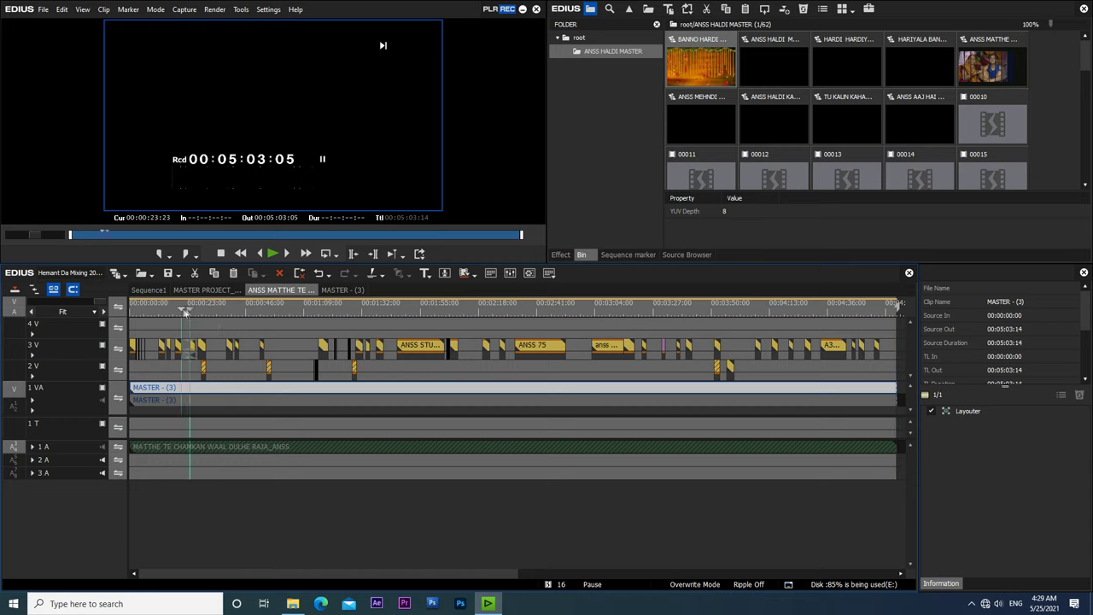
Play ANSS MATTHE TE from the start in full screen to review it, and stop at 00:00:23:13.
{"action": "key", "text": "Home"}
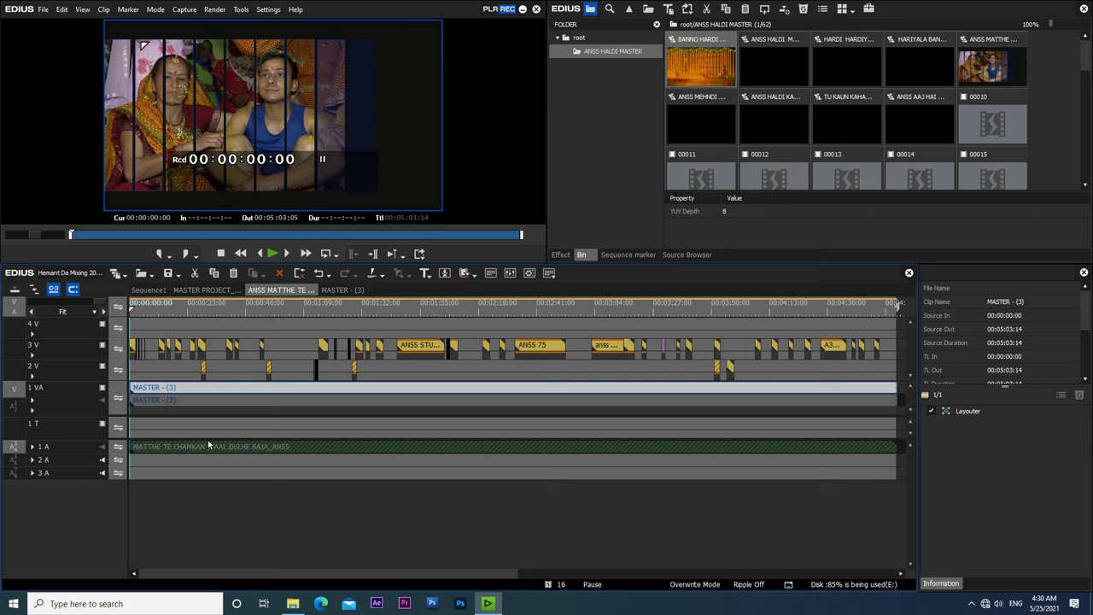
{"action": "left_click", "coordinate": [272, 254]}
{"action": "key", "text": "ctrl+F11"}
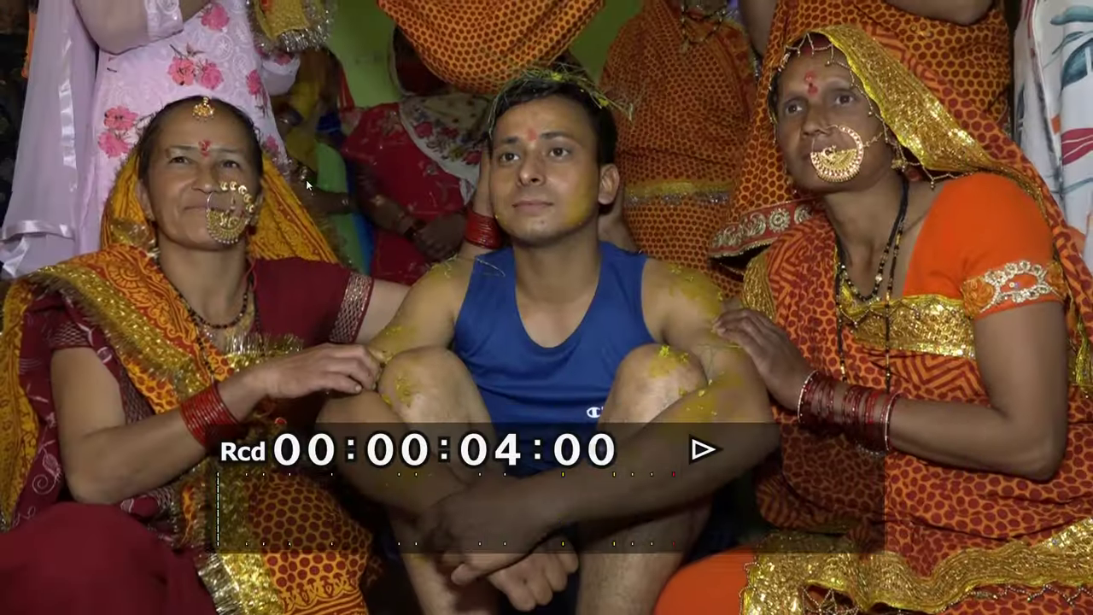
{"action": "key", "text": "Escape"}
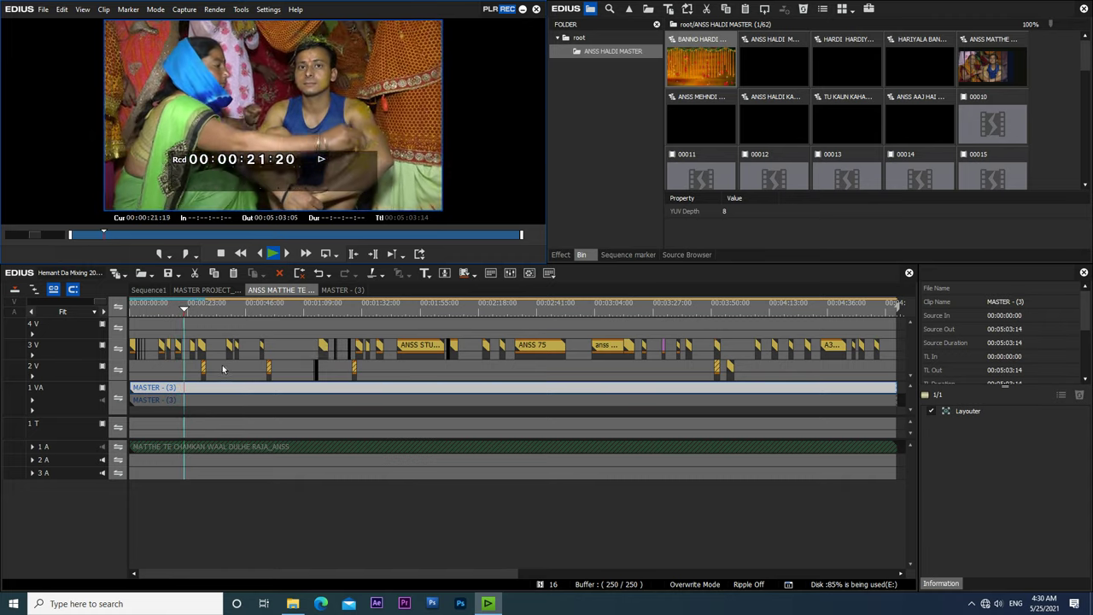
{"action": "key", "text": "space"}
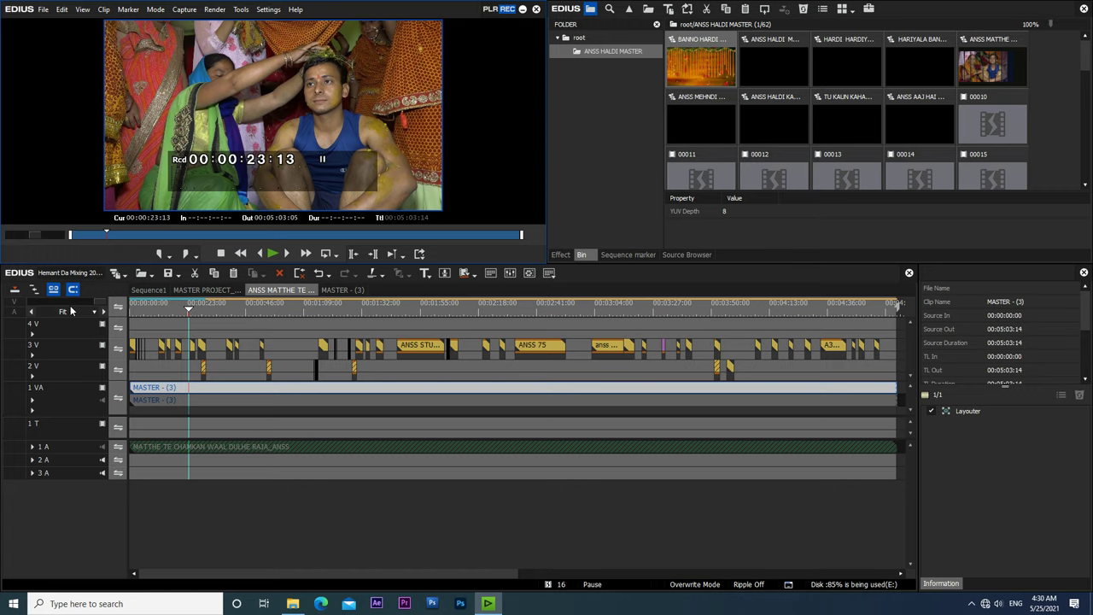
Examine the offline B4 clip on the 2 V track and play the sequence across it up to 00:00:31:19.
{"action": "scroll", "coordinate": [73, 309], "scroll_direction": "down", "scroll_amount": 1}
{"action": "scroll", "coordinate": [72, 309], "scroll_direction": "down", "scroll_amount": 1}
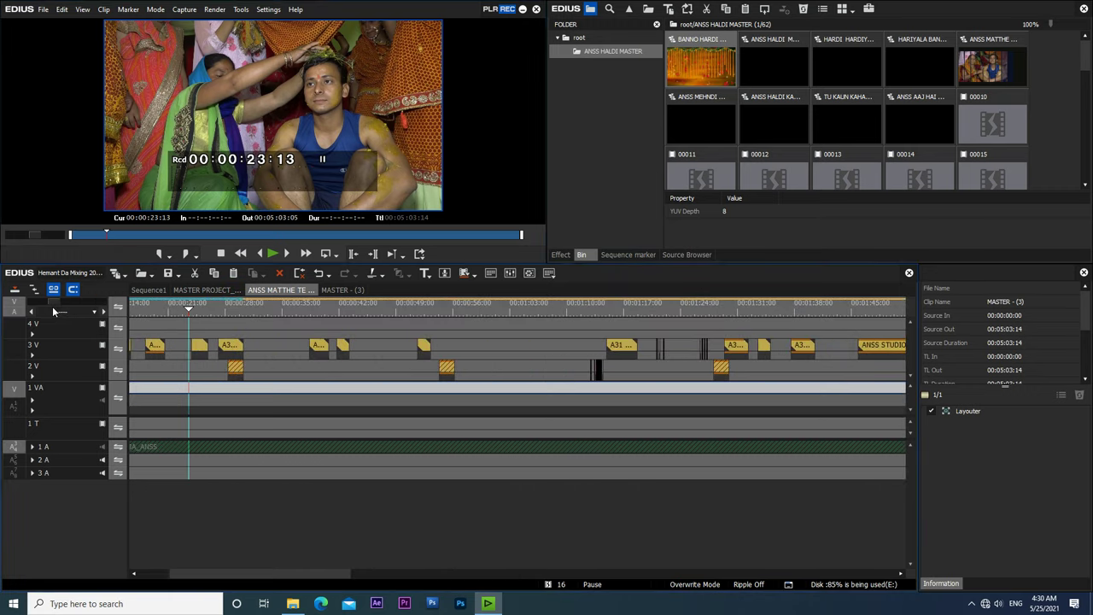
{"action": "left_click_drag", "start_coordinate": [251, 578], "coordinate": [242, 580]}
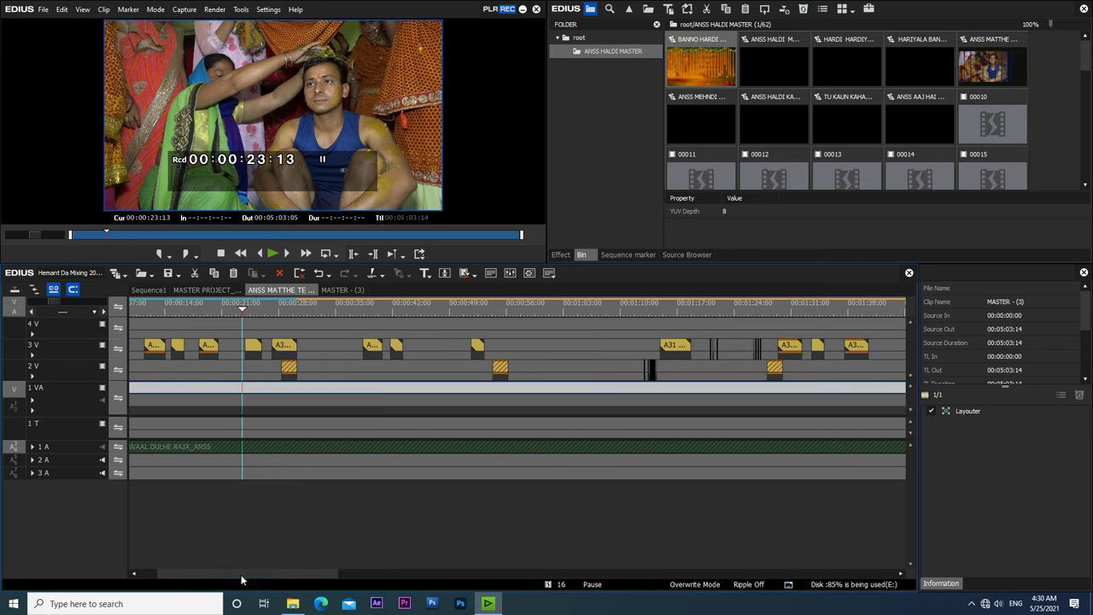
{"action": "left_click", "coordinate": [323, 369]}
{"action": "left_click", "coordinate": [279, 370]}
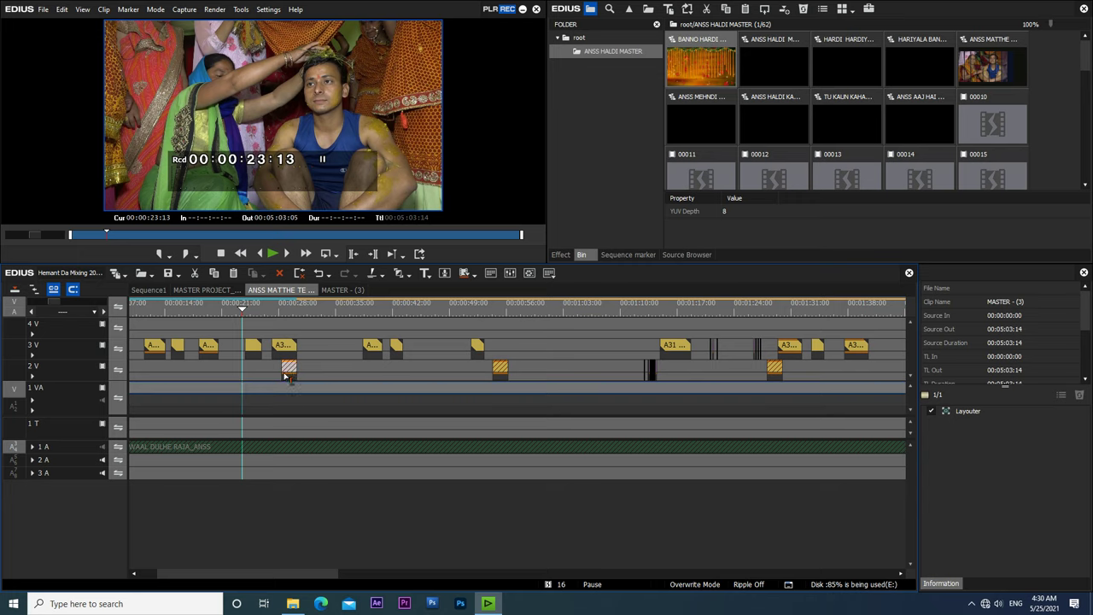
{"action": "left_click", "coordinate": [333, 360]}
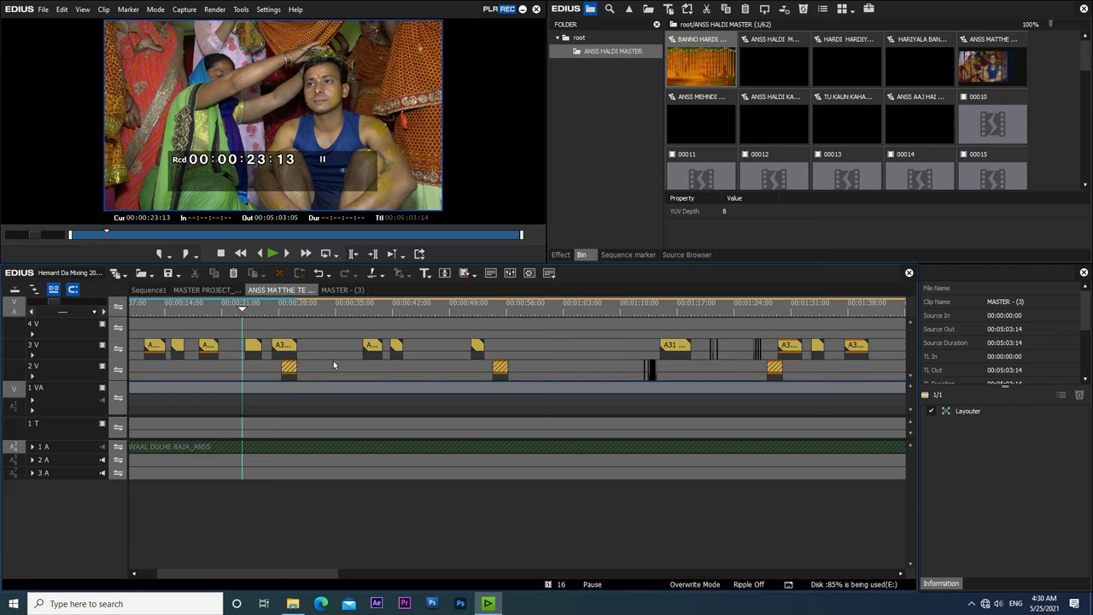
{"action": "left_click", "coordinate": [271, 309]}
{"action": "key", "text": "space"}
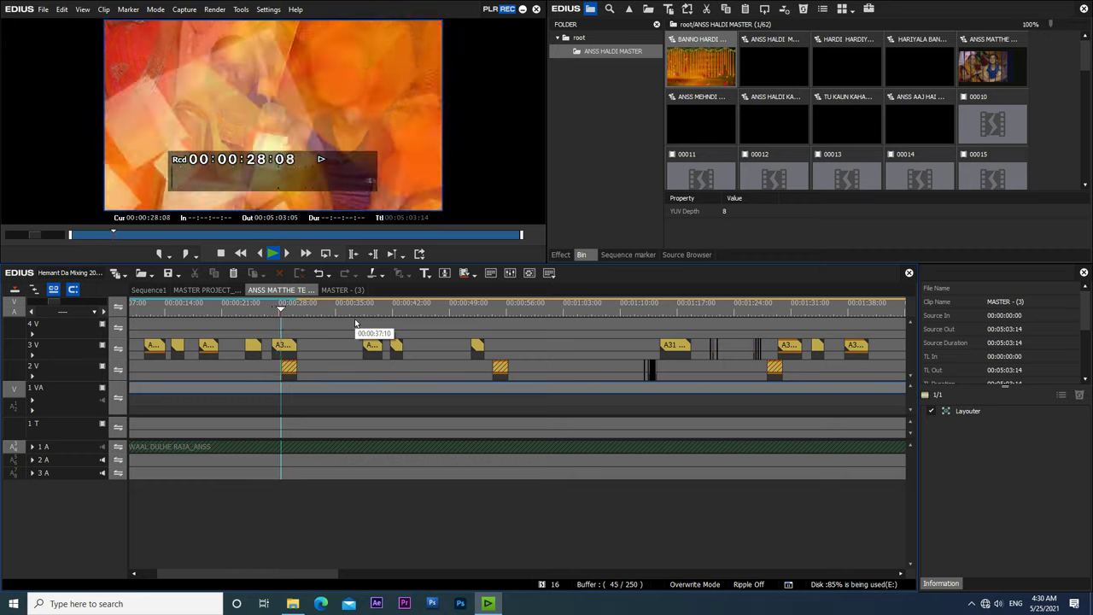
{"action": "key", "text": "space"}
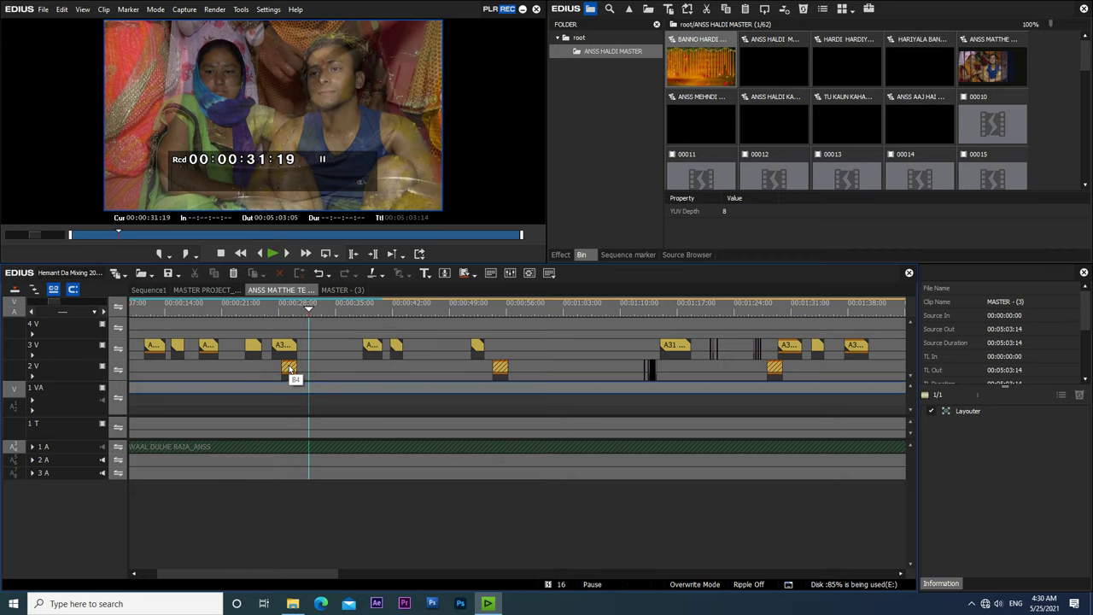
Start restoring the offline B4 clip on 2 V and browse to the Clips subfolder of the New 2021 may footage folder on drive E.
{"action": "double_click", "coordinate": [290, 369]}
{"action": "left_click_drag", "start_coordinate": [815, 34], "coordinate": [386, 86]}
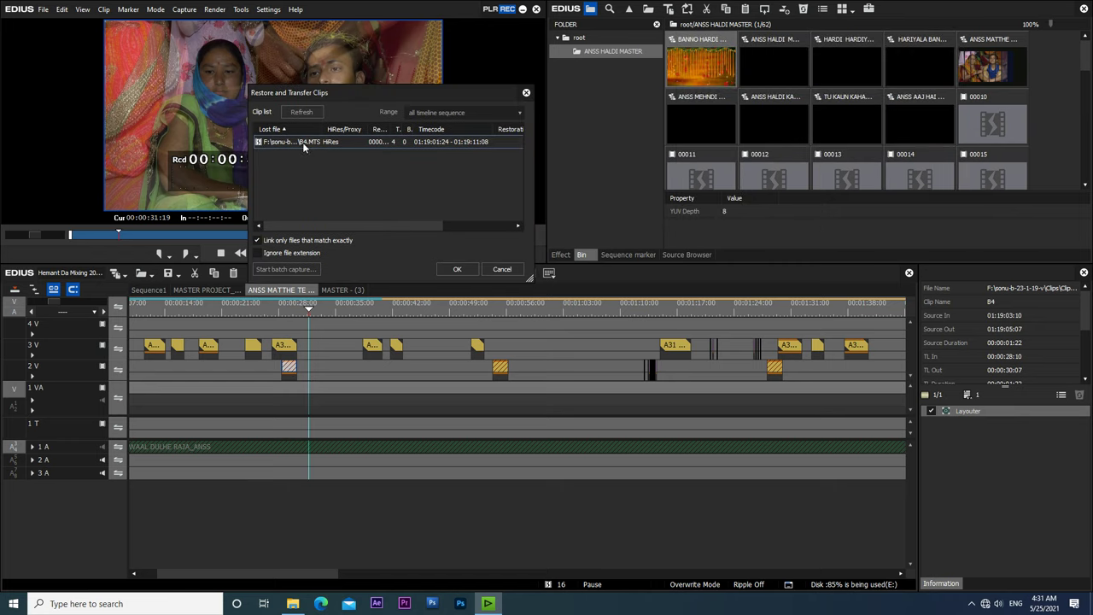
{"action": "double_click", "coordinate": [291, 142]}
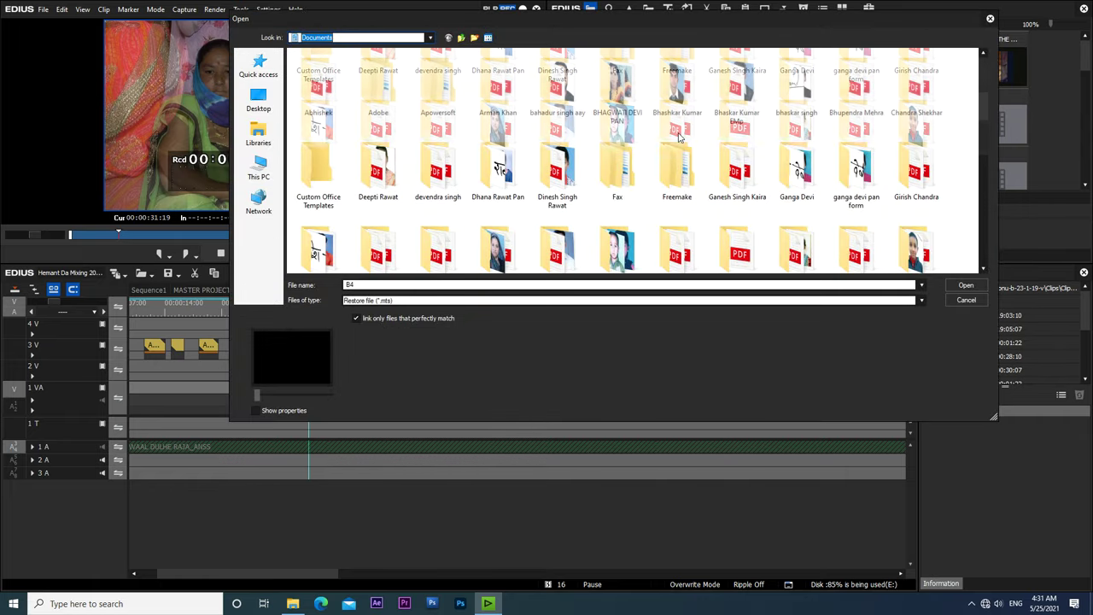
{"action": "scroll", "coordinate": [291, 162], "scroll_direction": "down", "scroll_amount": 1}
{"action": "left_click", "coordinate": [268, 173]}
{"action": "double_click", "coordinate": [628, 170]}
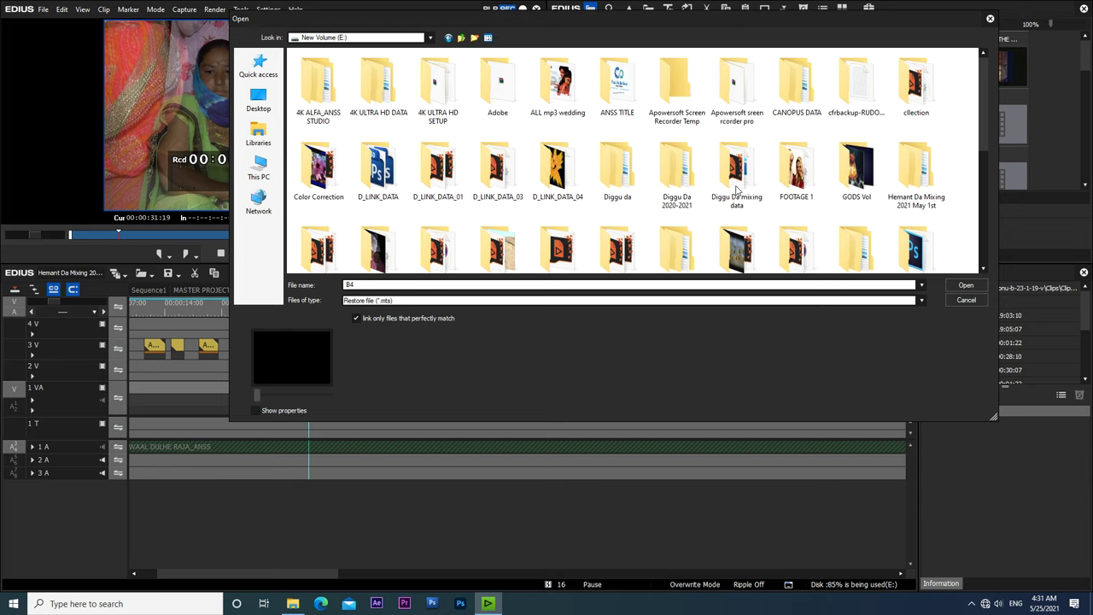
{"action": "scroll", "coordinate": [666, 179], "scroll_direction": "down", "scroll_amount": 1}
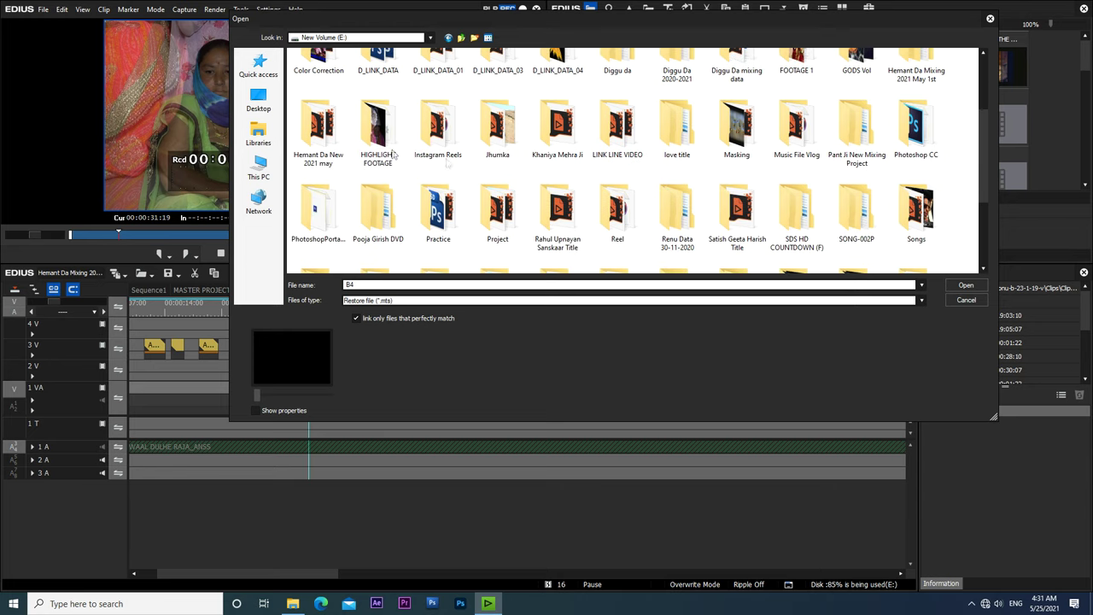
{"action": "double_click", "coordinate": [336, 142]}
{"action": "double_click", "coordinate": [325, 82]}
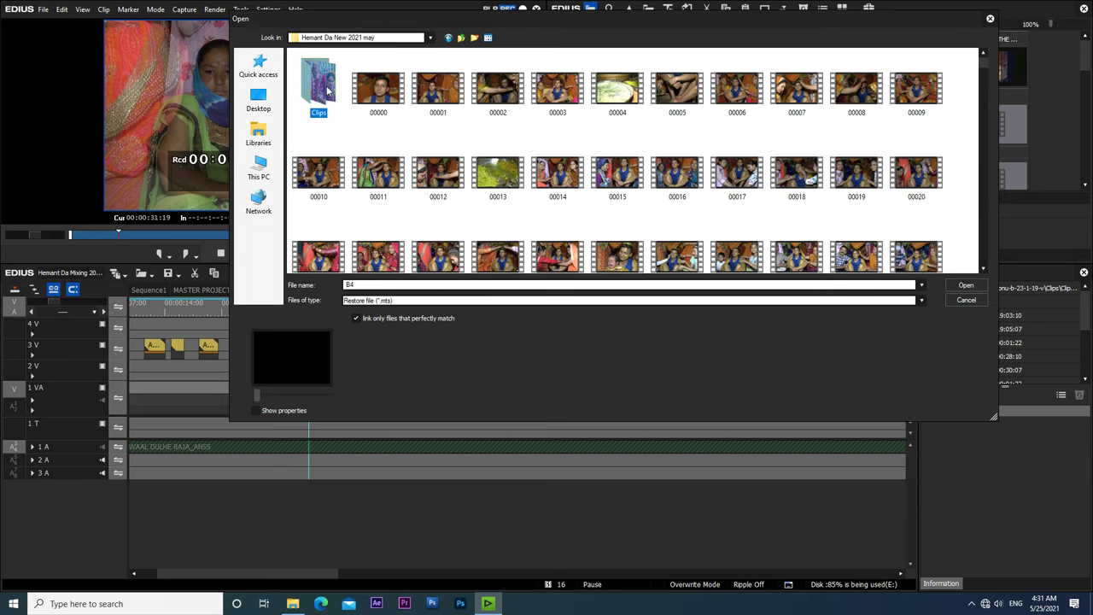
{"action": "double_click", "coordinate": [328, 82]}
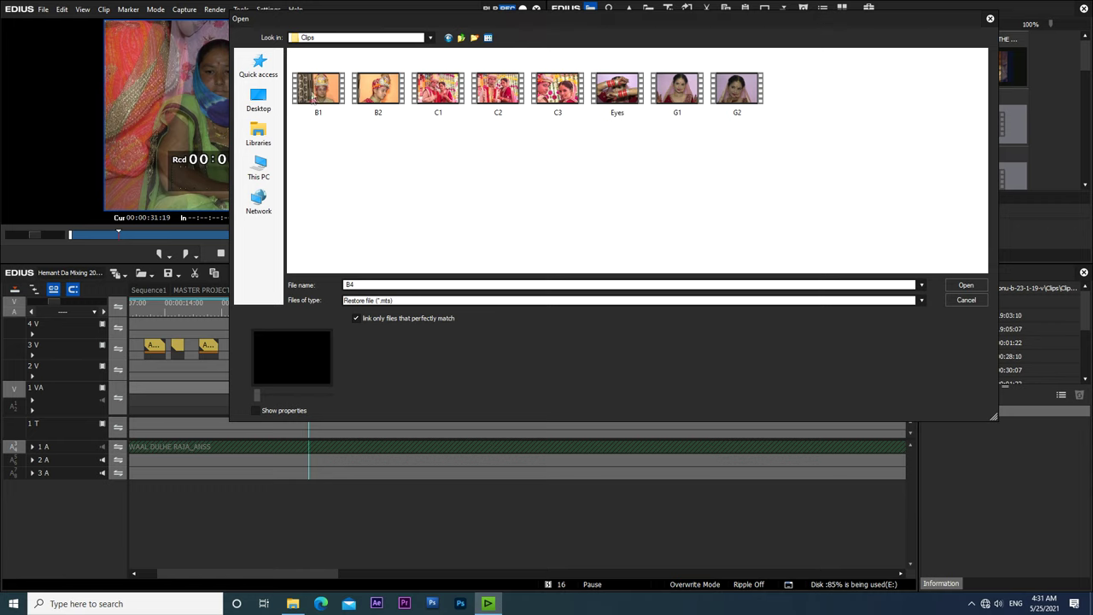
Relink B4 to the B1 clip without requiring a perfect match, and move the playhead to 00:00:27:05 just before it.
{"action": "left_click", "coordinate": [318, 94]}
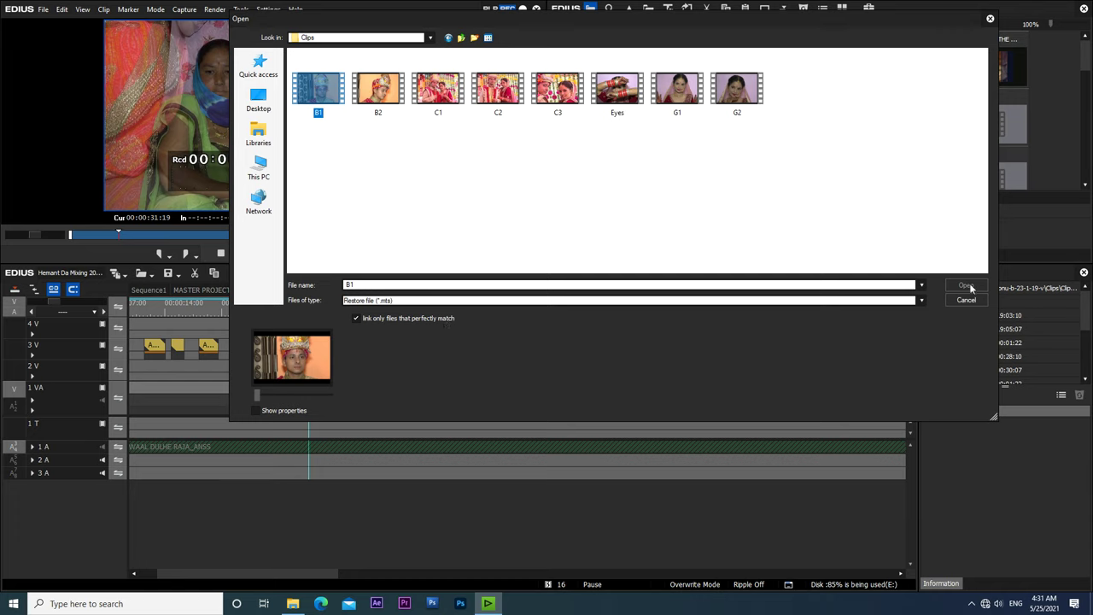
{"action": "left_click", "coordinate": [356, 317]}
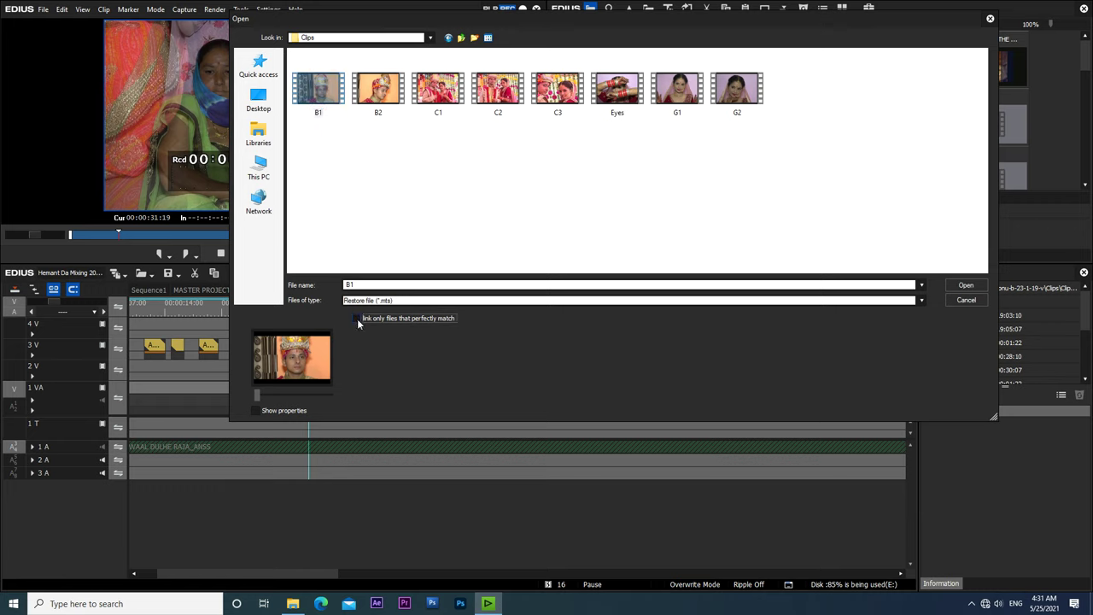
{"action": "left_click", "coordinate": [965, 285]}
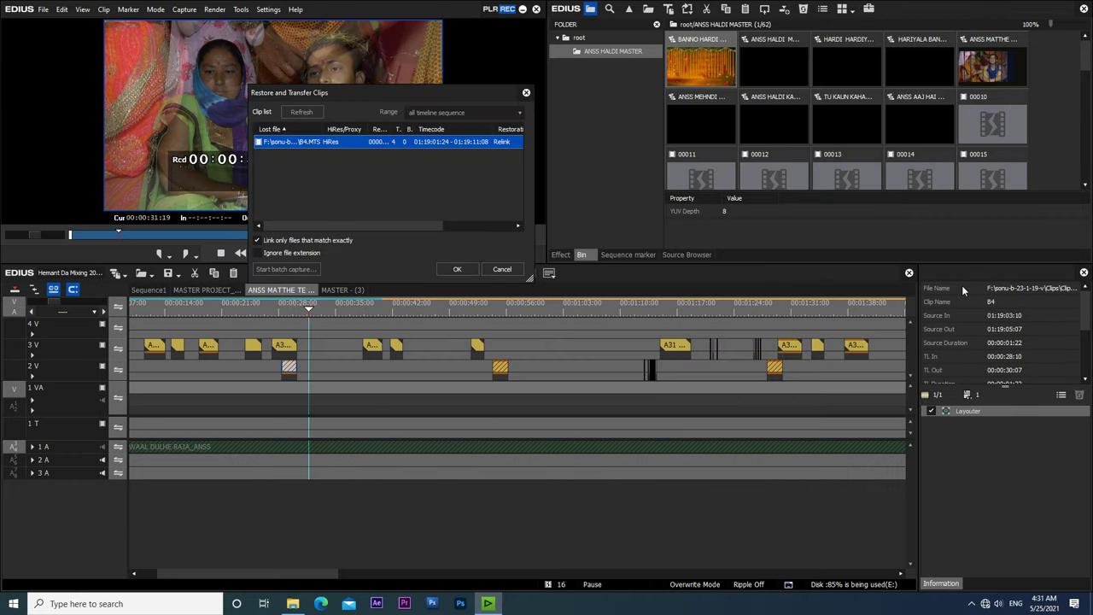
{"action": "left_click", "coordinate": [457, 269]}
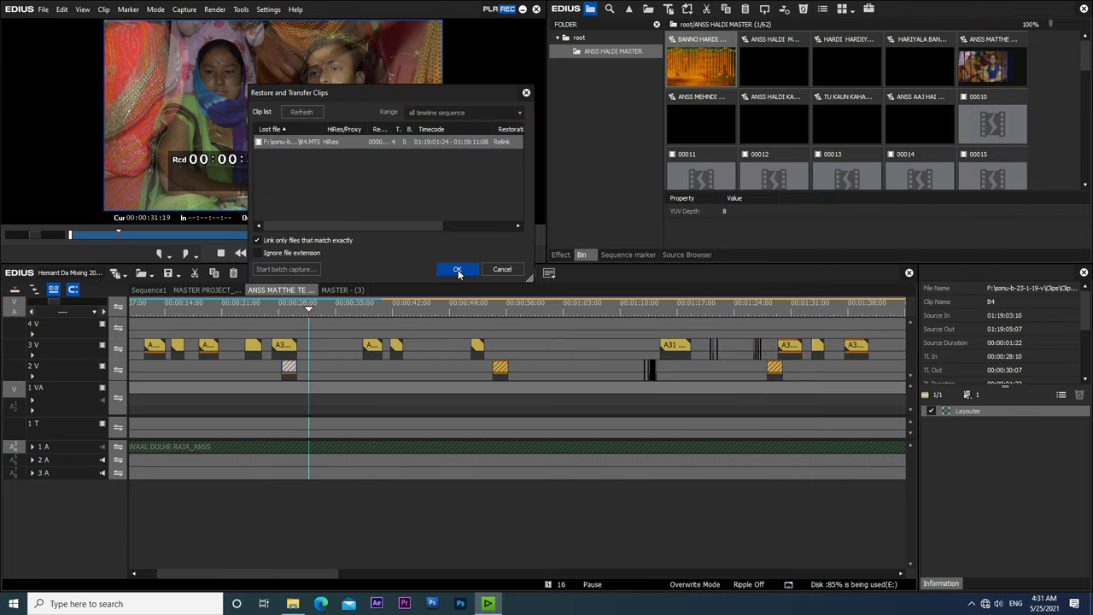
{"action": "left_click", "coordinate": [275, 306]}
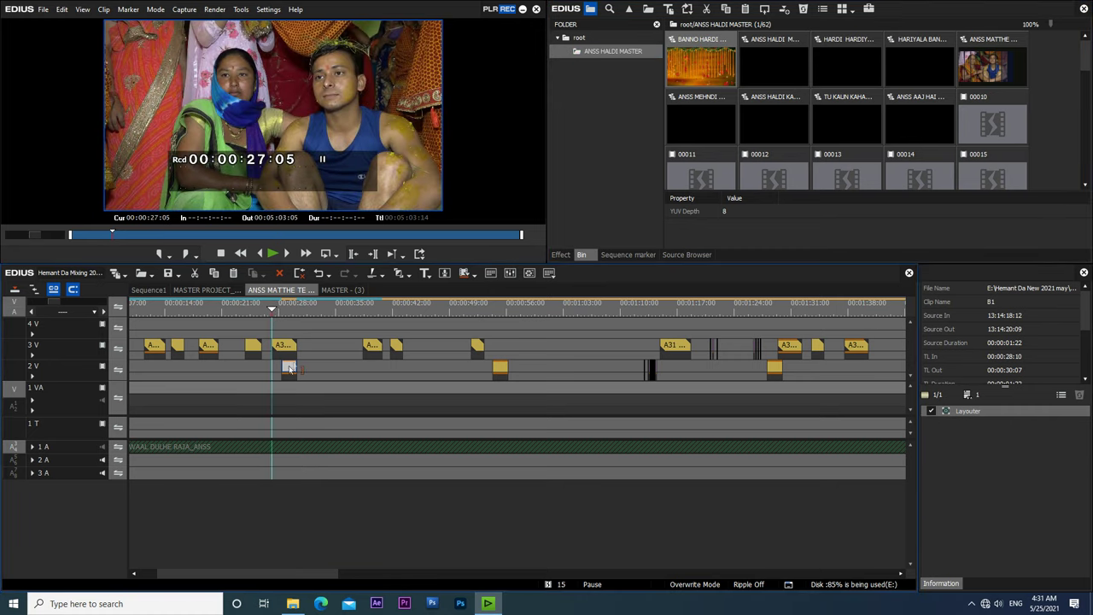
Relink the offline G15 clip on 2 V to G1 from the Clips folder, listing all file types and not requiring a perfect match.
{"action": "left_click_drag", "start_coordinate": [294, 372], "coordinate": [617, 561]}
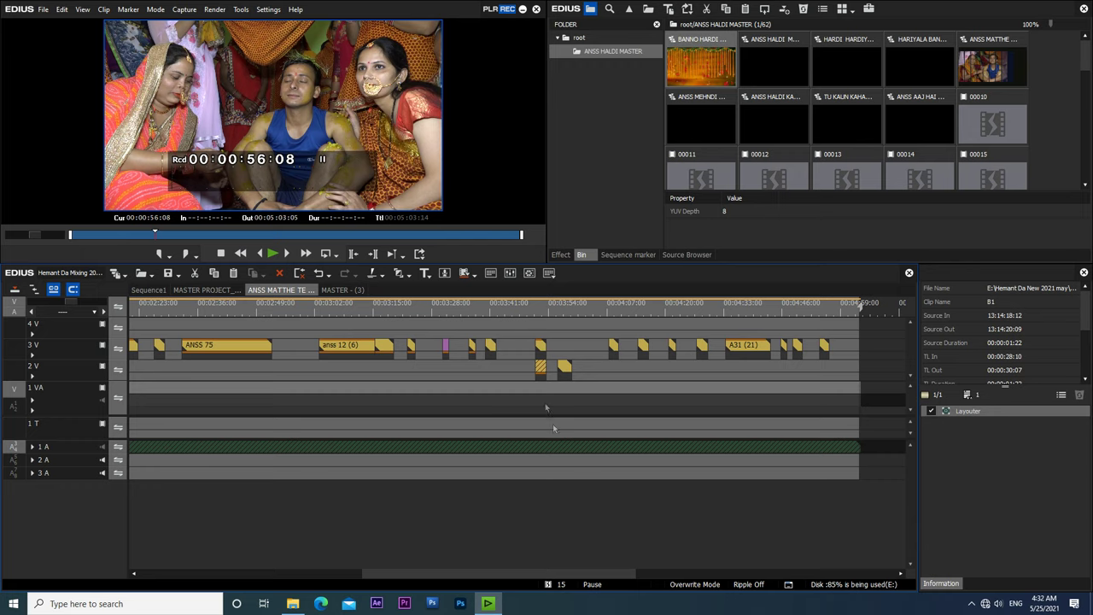
{"action": "double_click", "coordinate": [541, 370]}
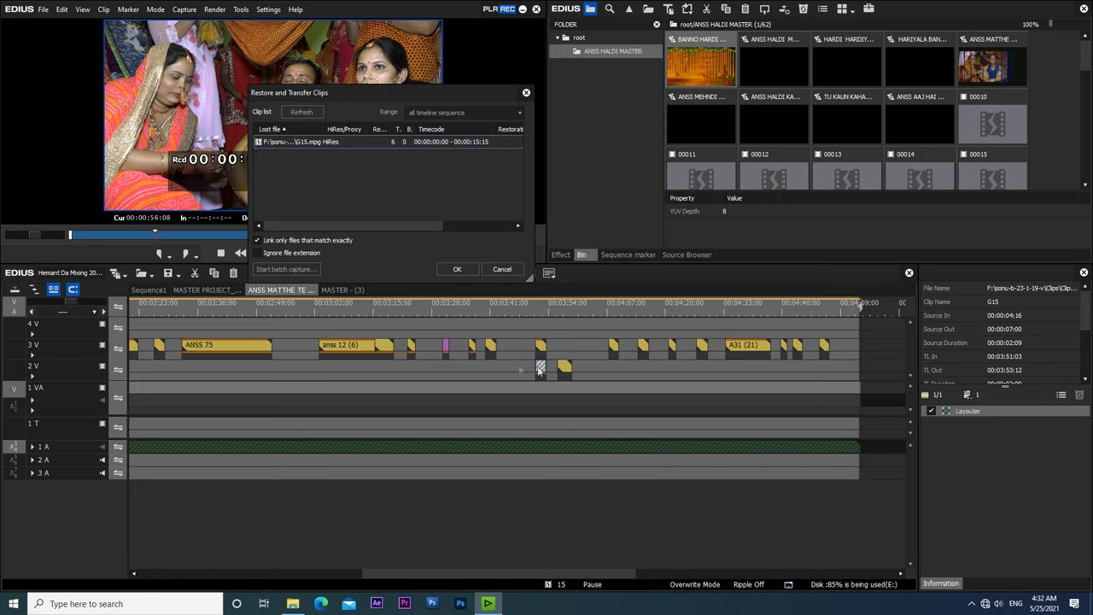
{"action": "double_click", "coordinate": [296, 140]}
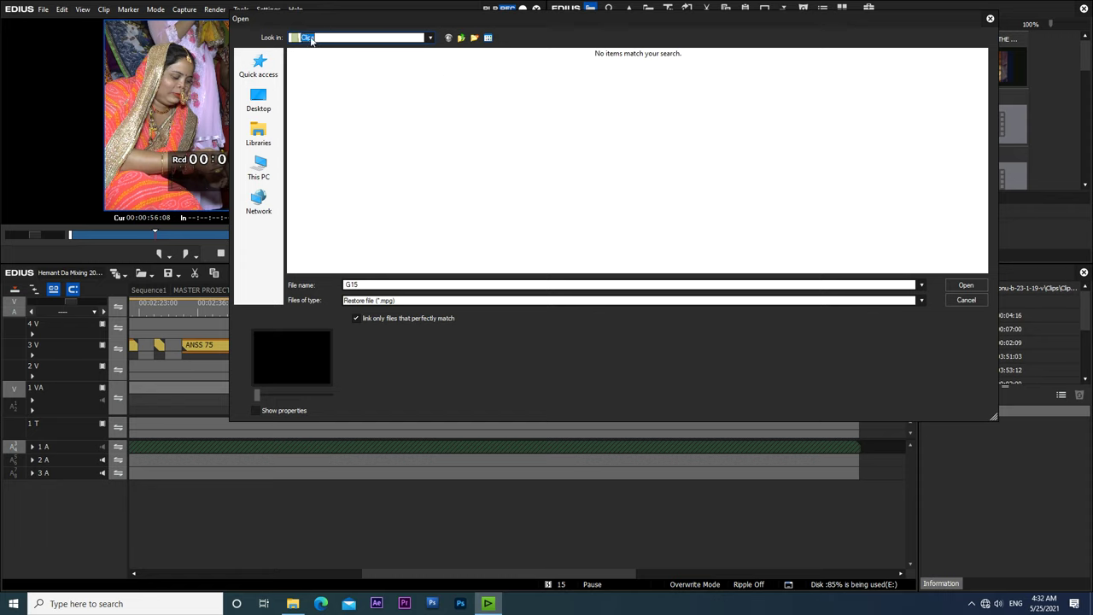
{"action": "left_click", "coordinate": [403, 130]}
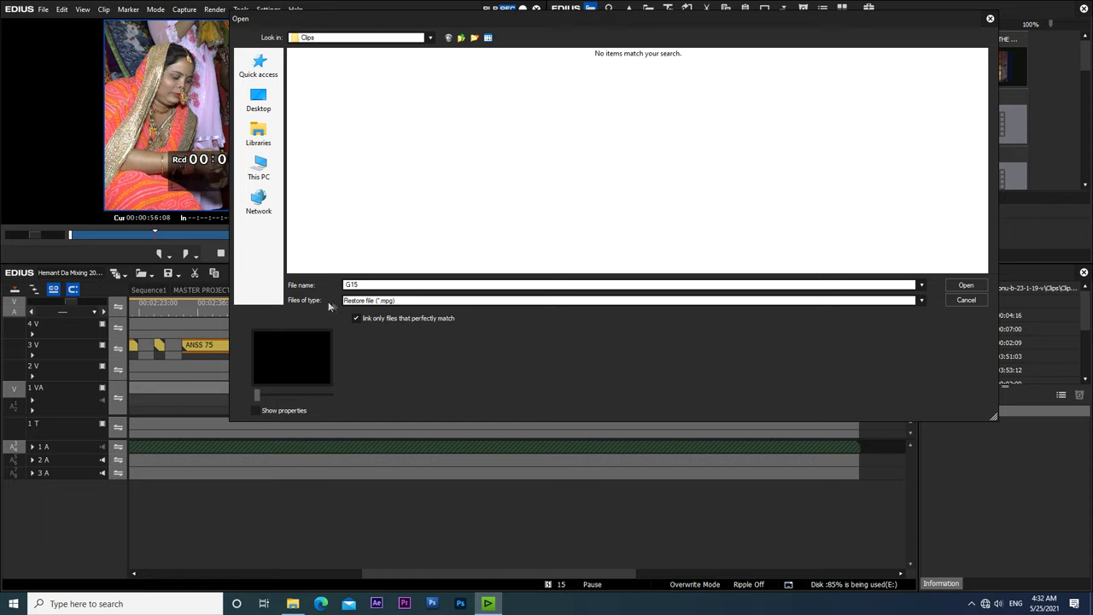
{"action": "left_click", "coordinate": [362, 300]}
{"action": "left_click", "coordinate": [366, 319]}
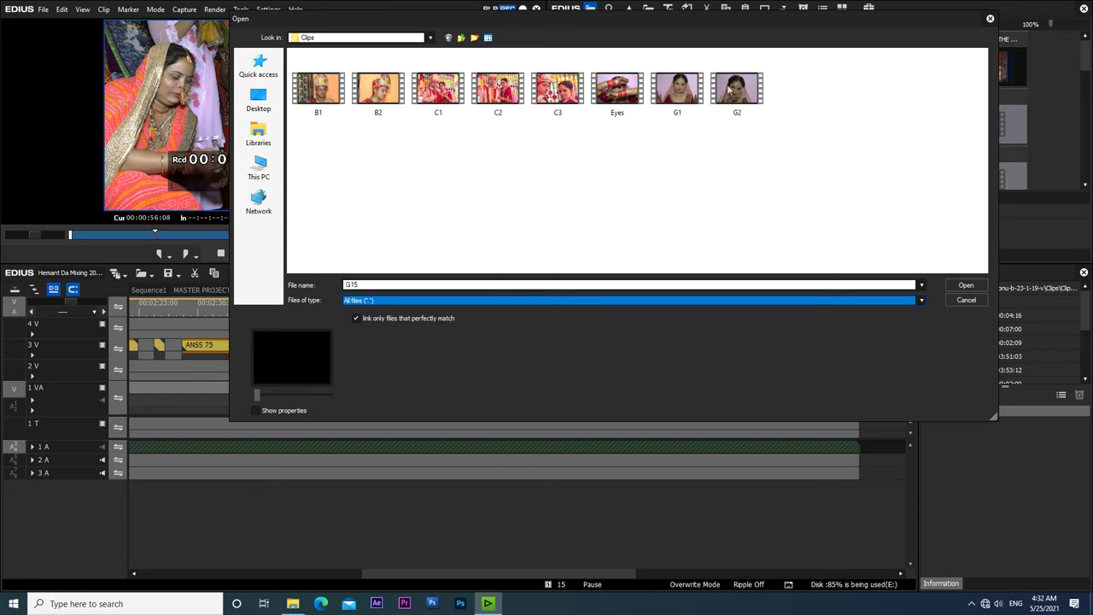
{"action": "left_click", "coordinate": [676, 93]}
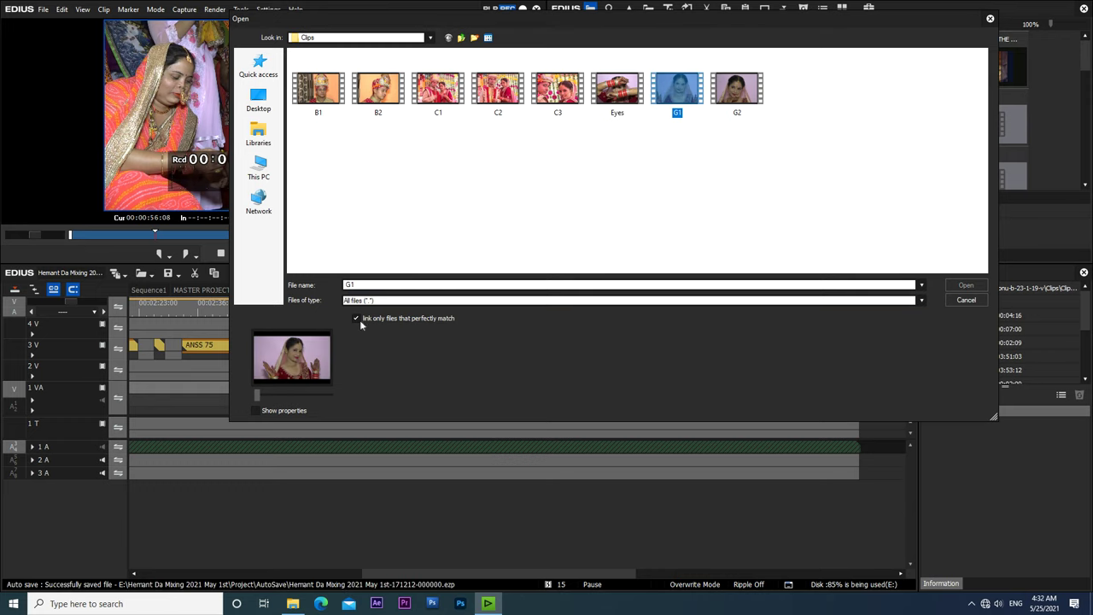
{"action": "left_click", "coordinate": [966, 285]}
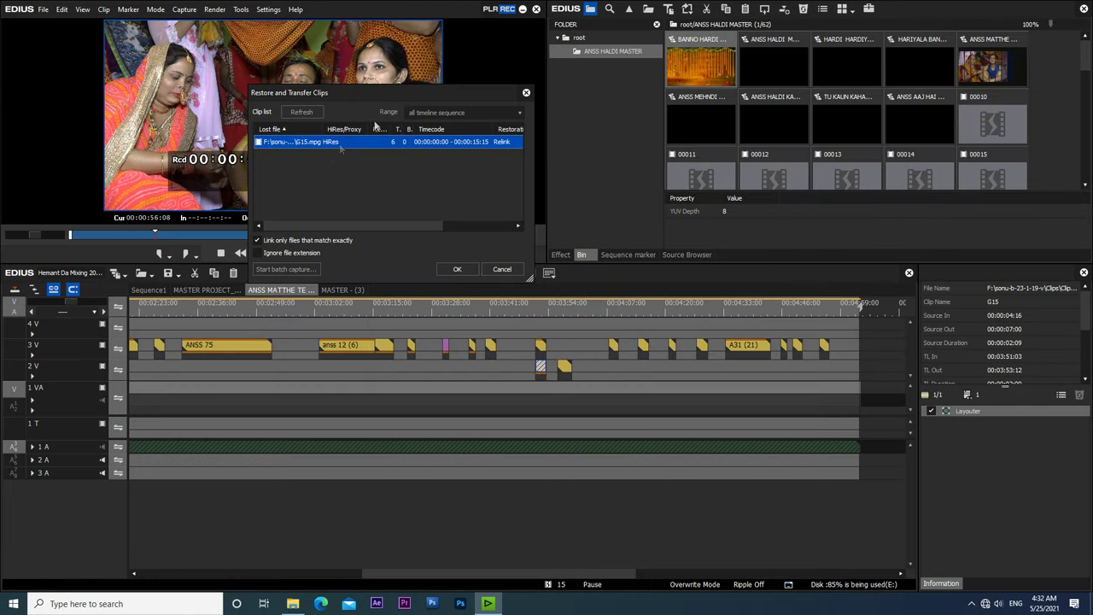
{"action": "left_click", "coordinate": [457, 269]}
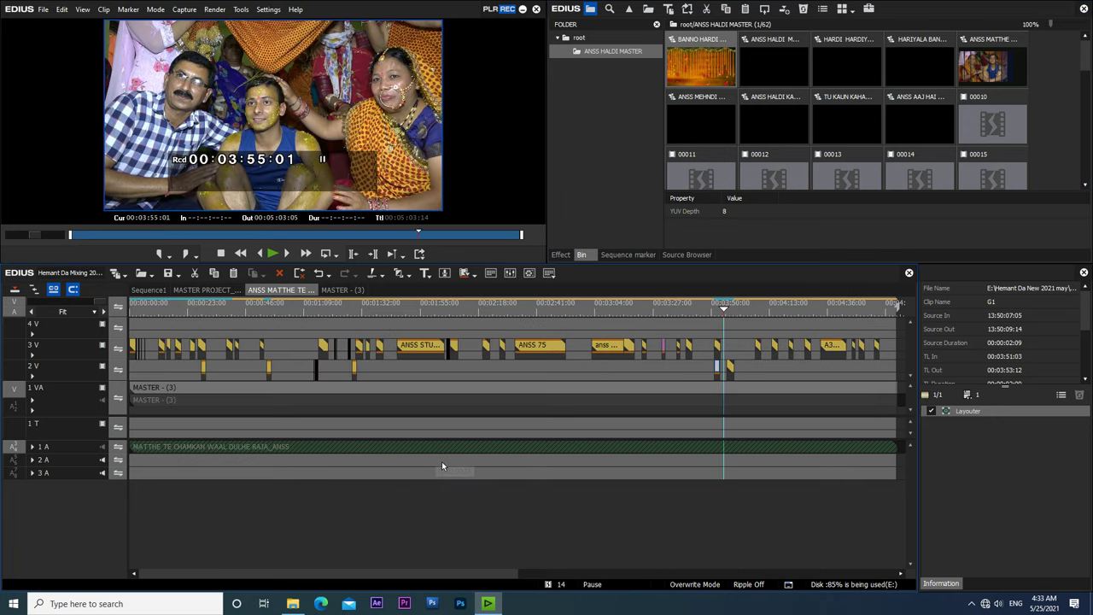
Look at Sequence1, return to ANSS MATTHE TE and add that sequence to the ANSS HALDI MASTER bin folder.
{"action": "left_click", "coordinate": [150, 290]}
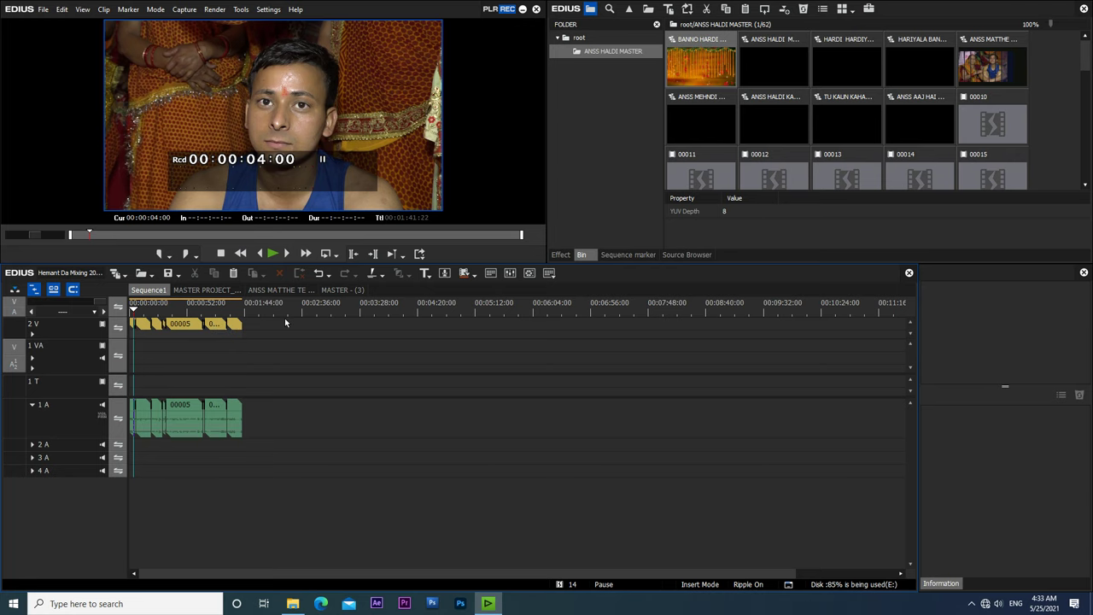
{"action": "left_click", "coordinate": [275, 291]}
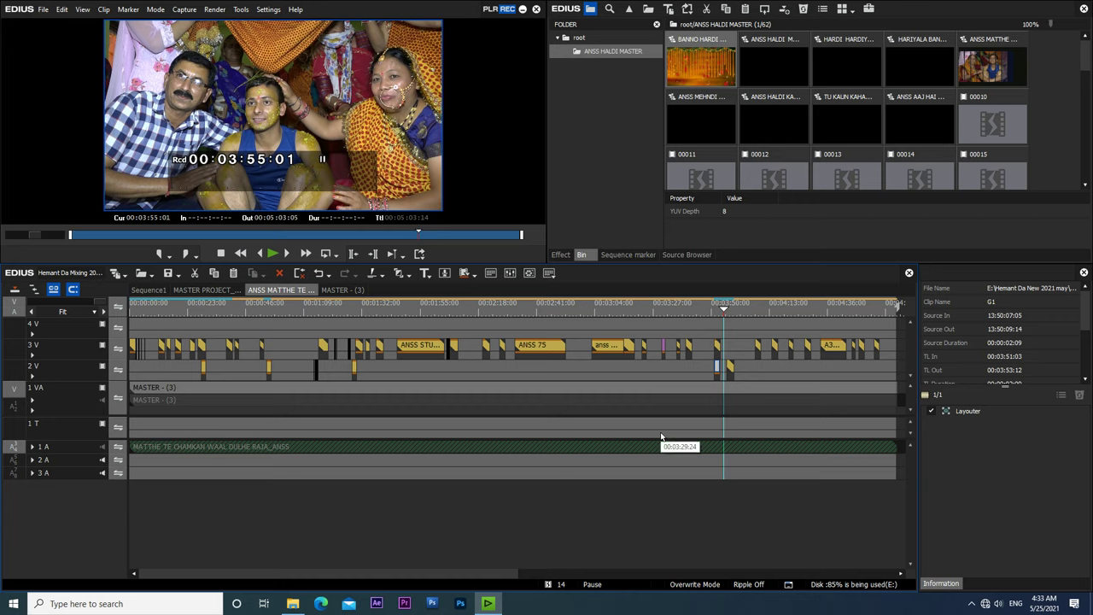
{"action": "right_click", "coordinate": [278, 296]}
{"action": "left_click", "coordinate": [282, 302]}
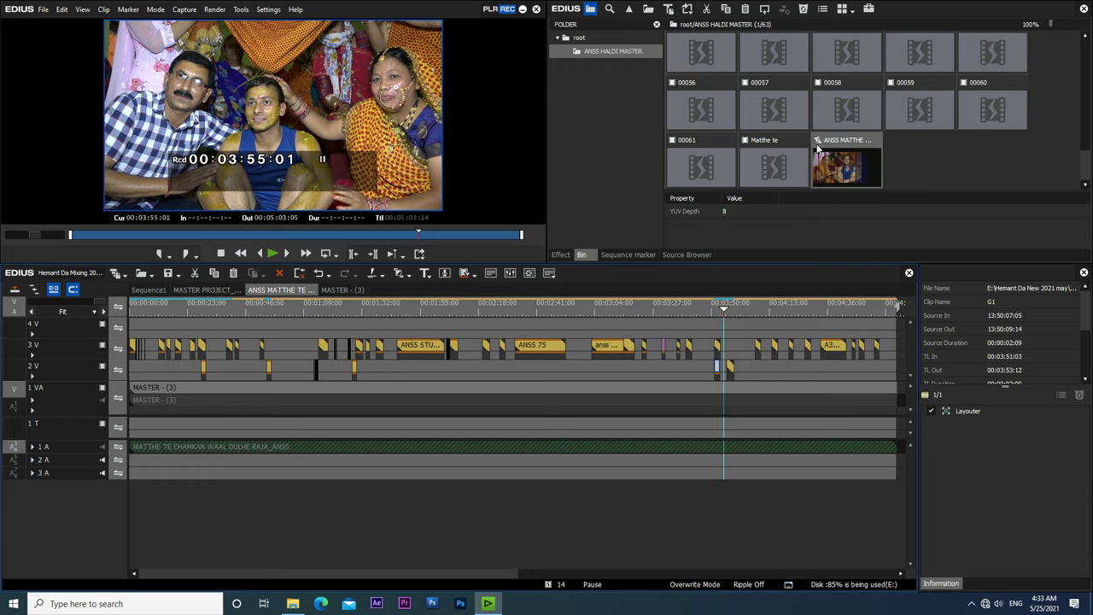
Place the ANSS MATTHE TE sequence from the bin on 2 V of Sequence1, directly after the last footage clip.
{"action": "left_click", "coordinate": [148, 289]}
{"action": "left_click_drag", "start_coordinate": [841, 169], "coordinate": [244, 326]}
{"action": "left_click_drag", "start_coordinate": [320, 474], "coordinate": [276, 415]}
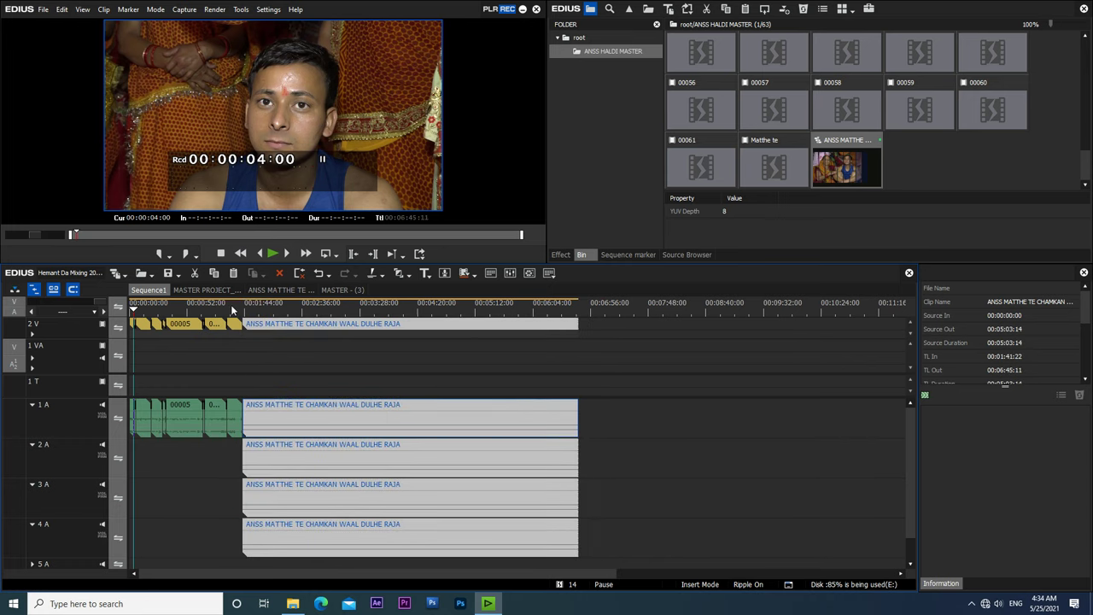
Preview the join between clip 00008 and ANSS MATTHE TE on 2 V, add a 2D Dissolve transition there and replay it.
{"action": "left_click", "coordinate": [231, 304]}
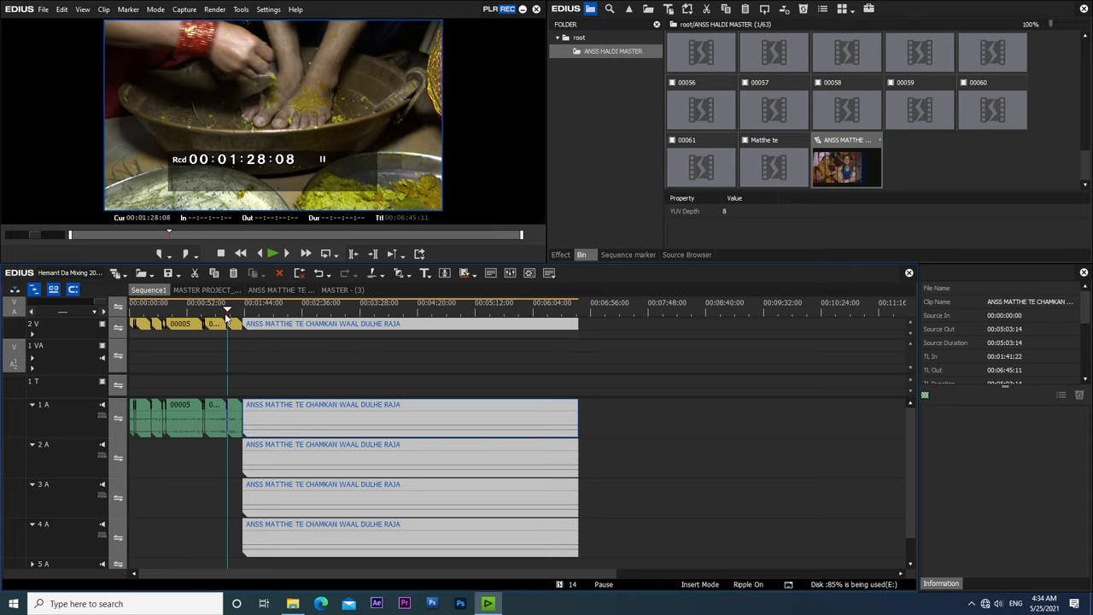
{"action": "key", "text": "space"}
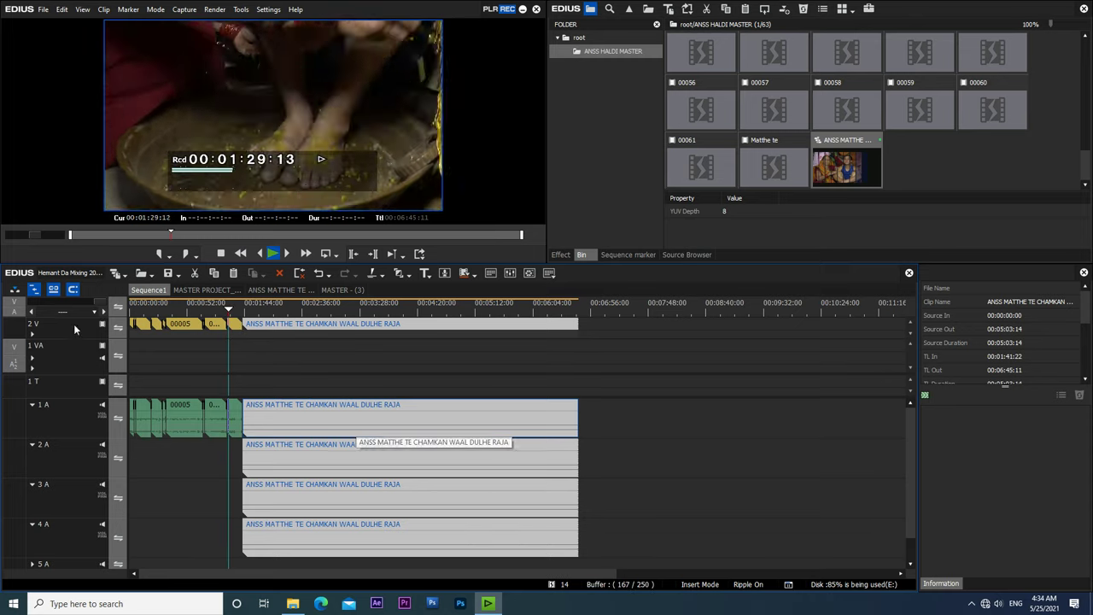
{"action": "scroll", "coordinate": [301, 351], "scroll_direction": "up", "scroll_amount": 2, "text": "ctrl"}
{"action": "key", "text": "space"}
{"action": "key", "text": "space"}
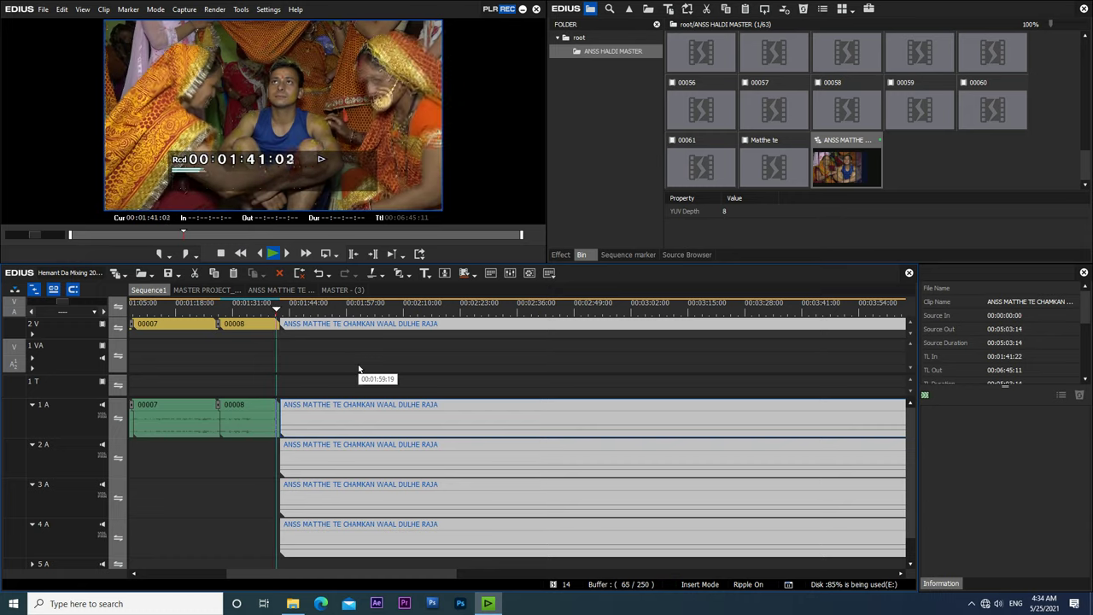
{"action": "key", "text": "space"}
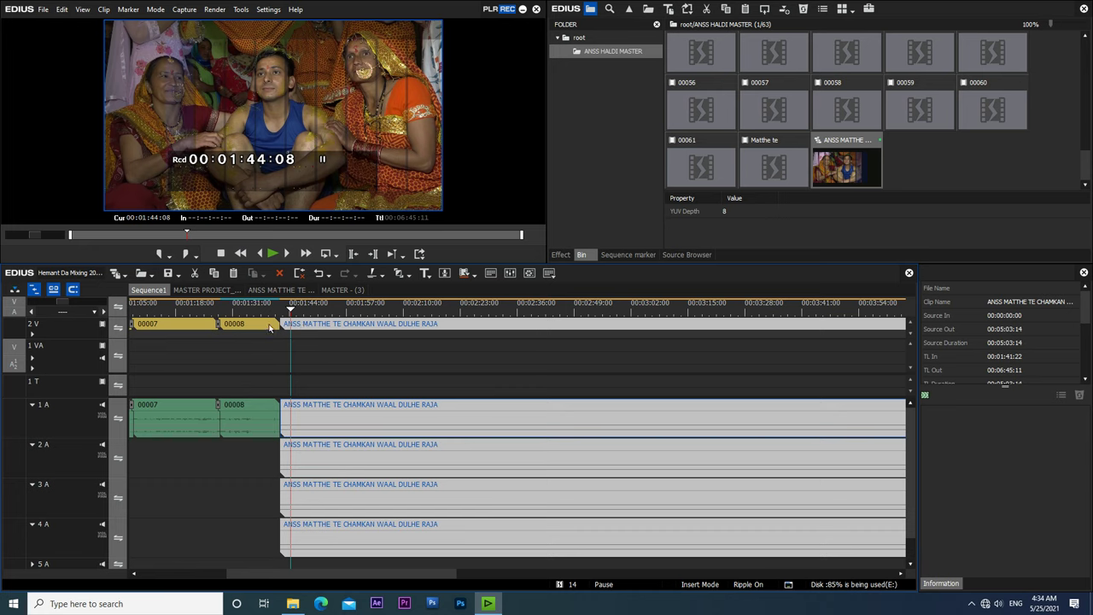
{"action": "left_click", "coordinate": [560, 254]}
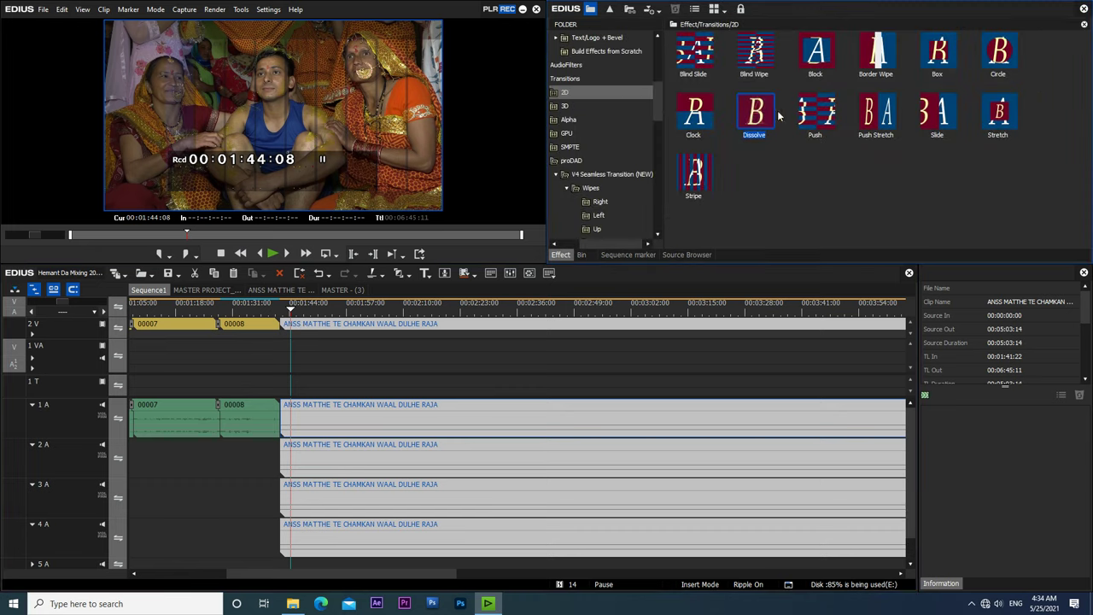
{"action": "left_click_drag", "start_coordinate": [755, 115], "coordinate": [283, 326]}
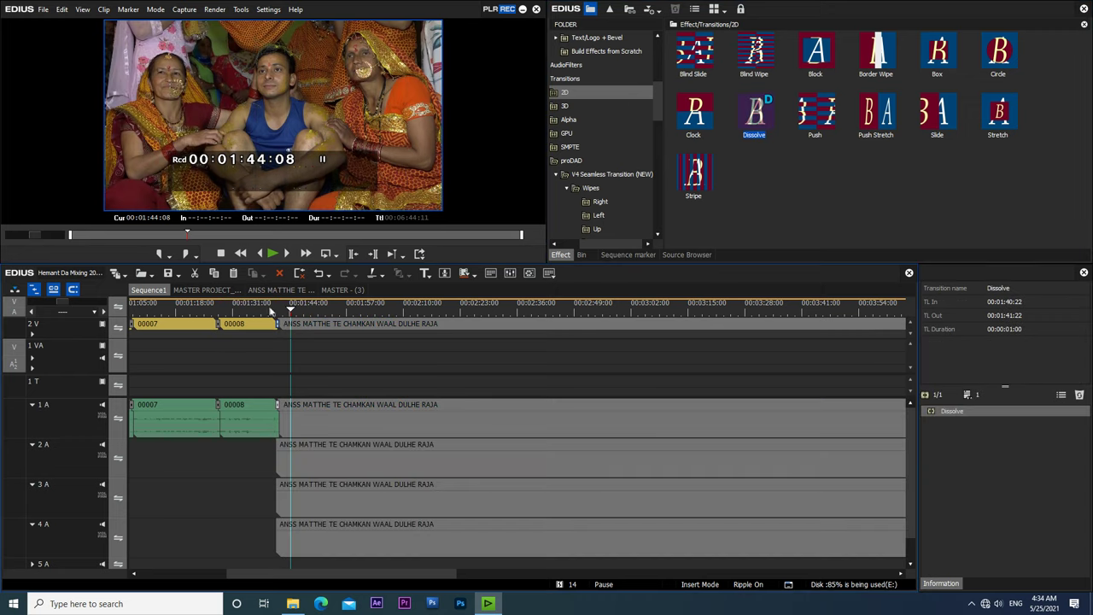
{"action": "left_click", "coordinate": [270, 307]}
{"action": "key", "text": "space"}
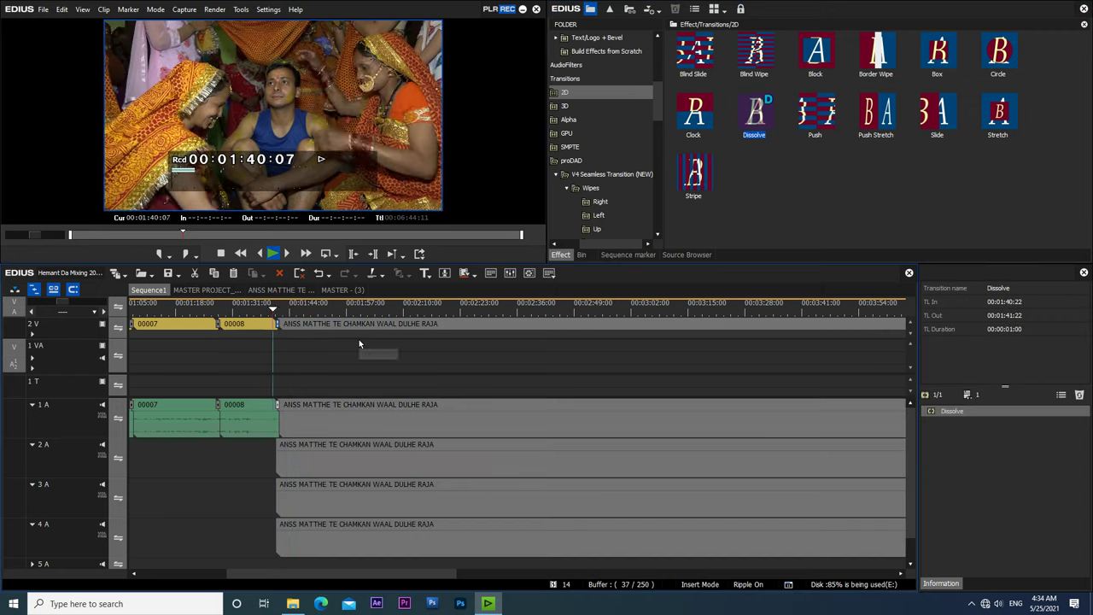
{"action": "key", "text": "space"}
Paste the remaining footage clips, 00038 to 00050, into Sequence1 at 00:06:44:11, directly after ANSS MATTHE TE.
{"action": "left_click", "coordinate": [75, 305]}
{"action": "left_click_drag", "start_coordinate": [447, 575], "coordinate": [735, 568]}
{"action": "left_click_drag", "start_coordinate": [488, 313], "coordinate": [454, 318]}
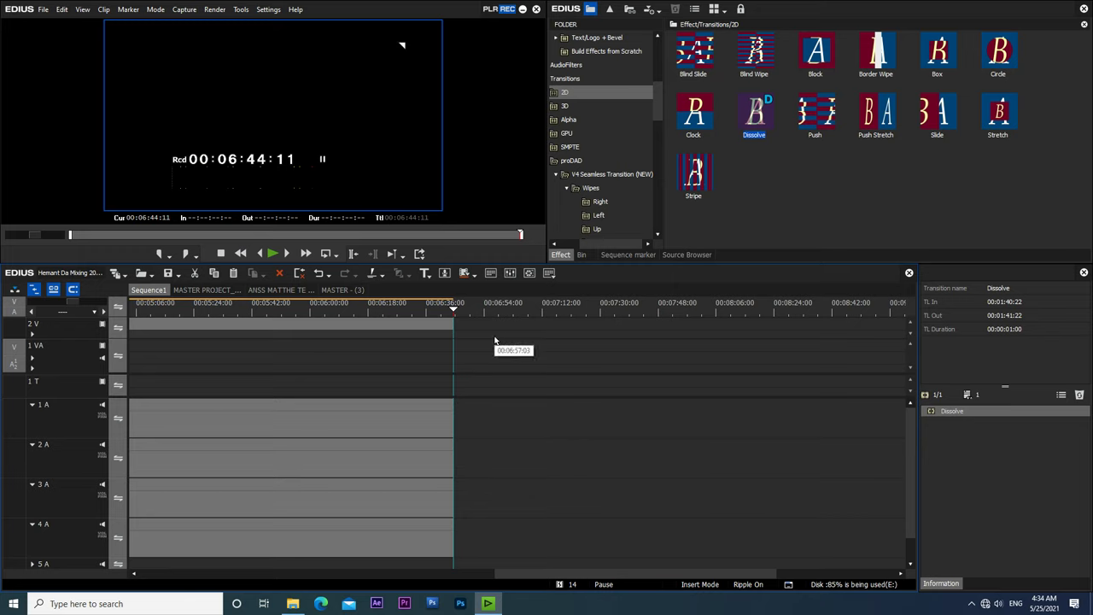
{"action": "key", "text": "ctrl+z"}
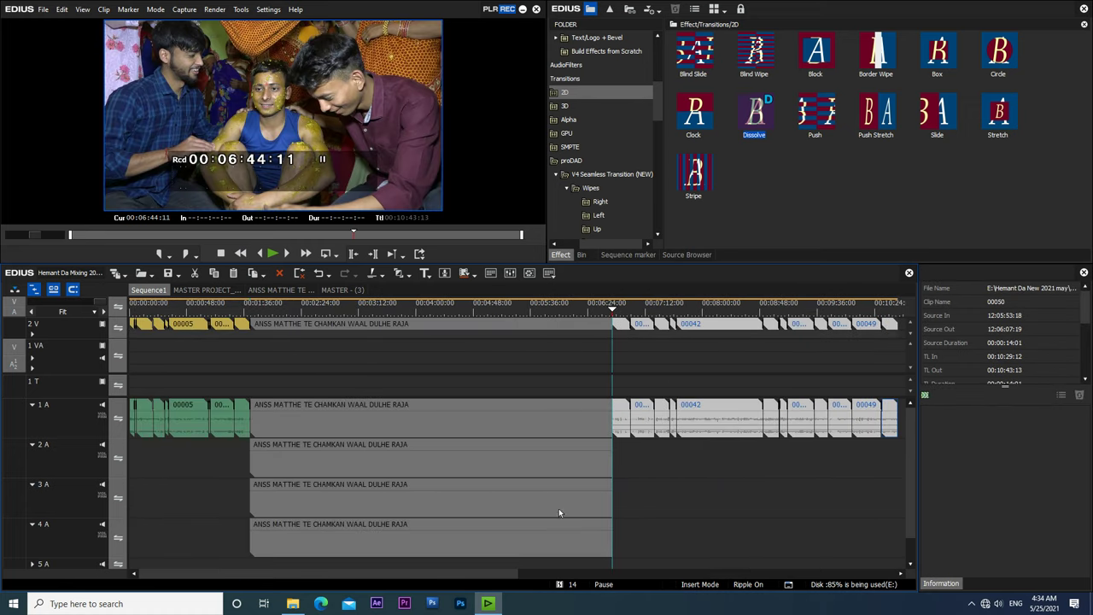
{"action": "scroll", "coordinate": [492, 576], "scroll_direction": "down", "scroll_amount": 3}
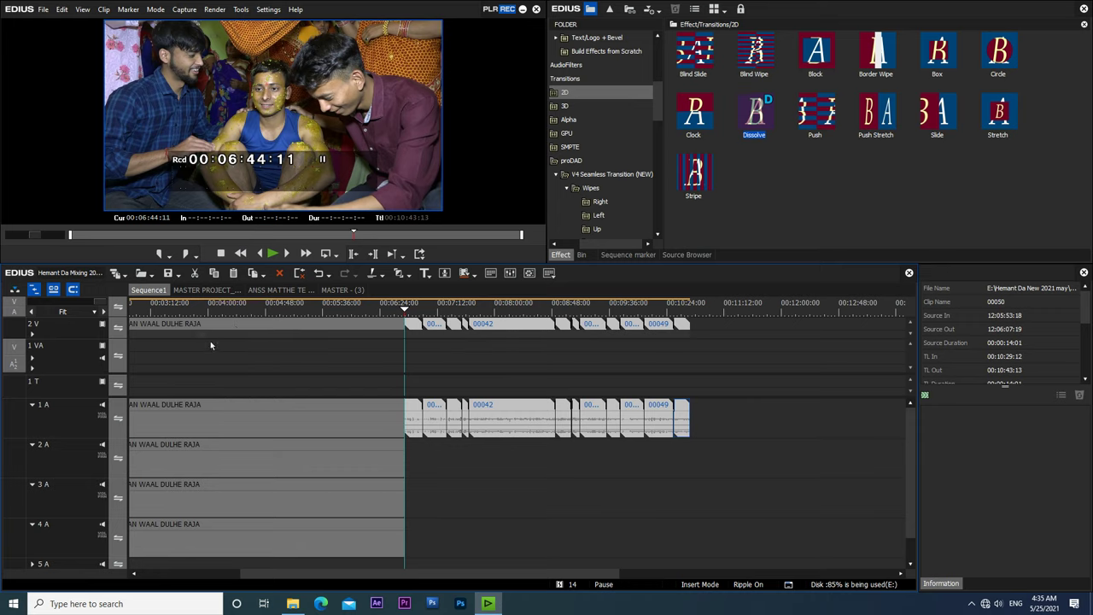
{"action": "scroll", "coordinate": [461, 567], "scroll_direction": "up", "scroll_amount": 2}
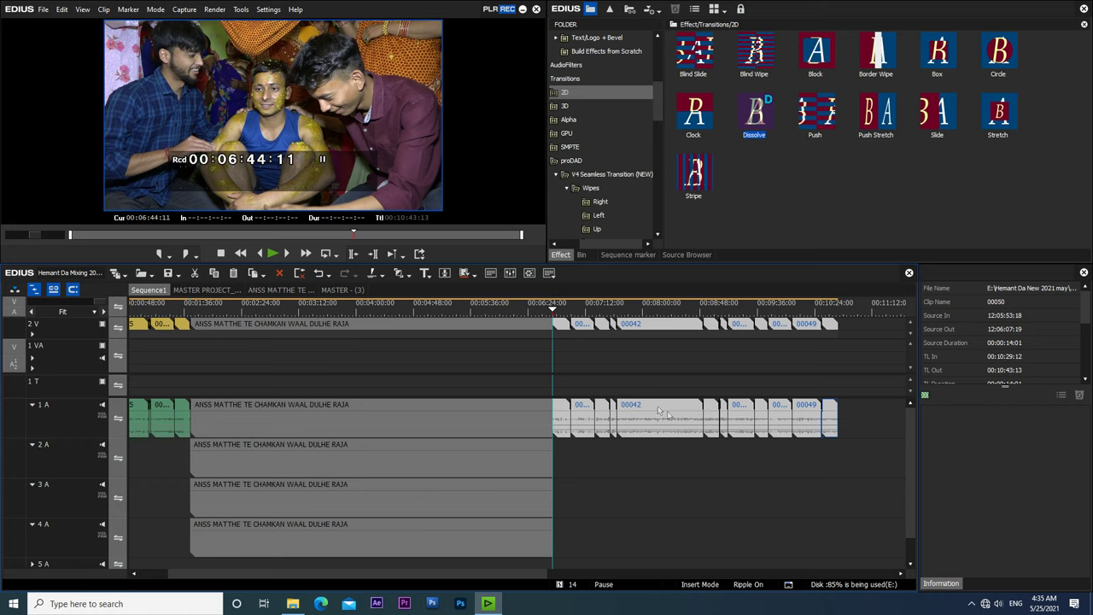
Import the song chad rahi haldi lagraha - 128K MP3 from the desktop's Song folder into the ANSS HALDI MASTER bin.
{"action": "left_click", "coordinate": [581, 254]}
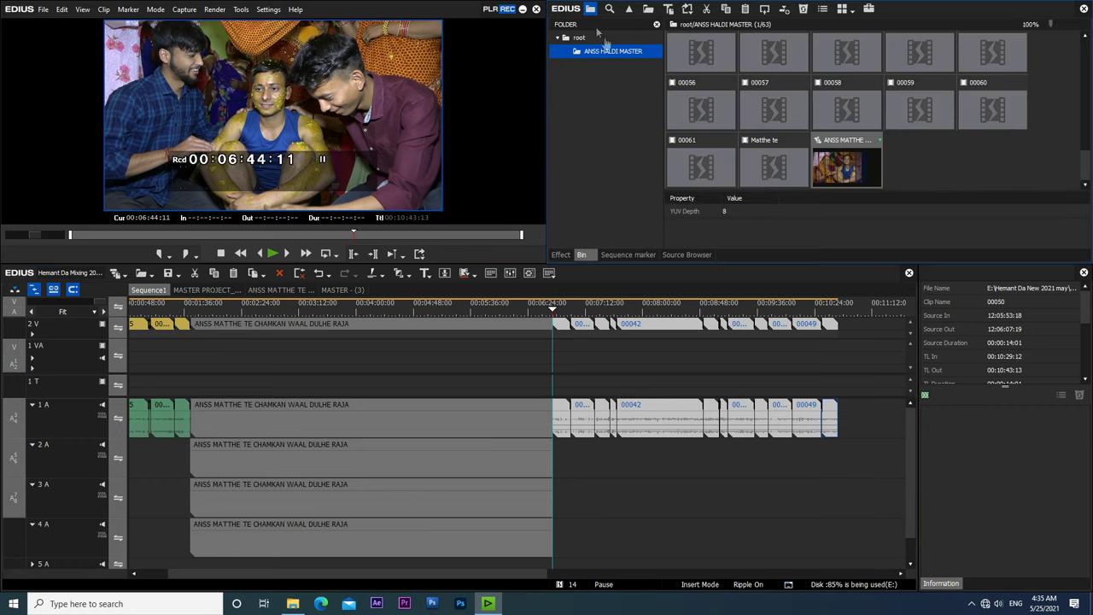
{"action": "scroll", "coordinate": [845, 94], "scroll_direction": "up", "scroll_amount": 5}
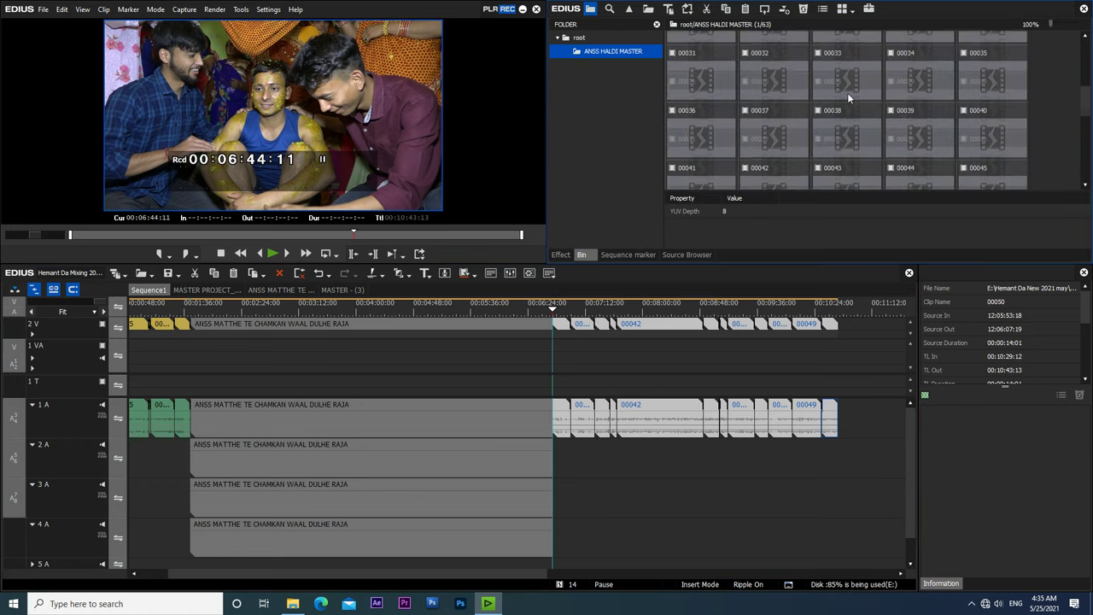
{"action": "scroll", "coordinate": [818, 115], "scroll_direction": "up", "scroll_amount": 3}
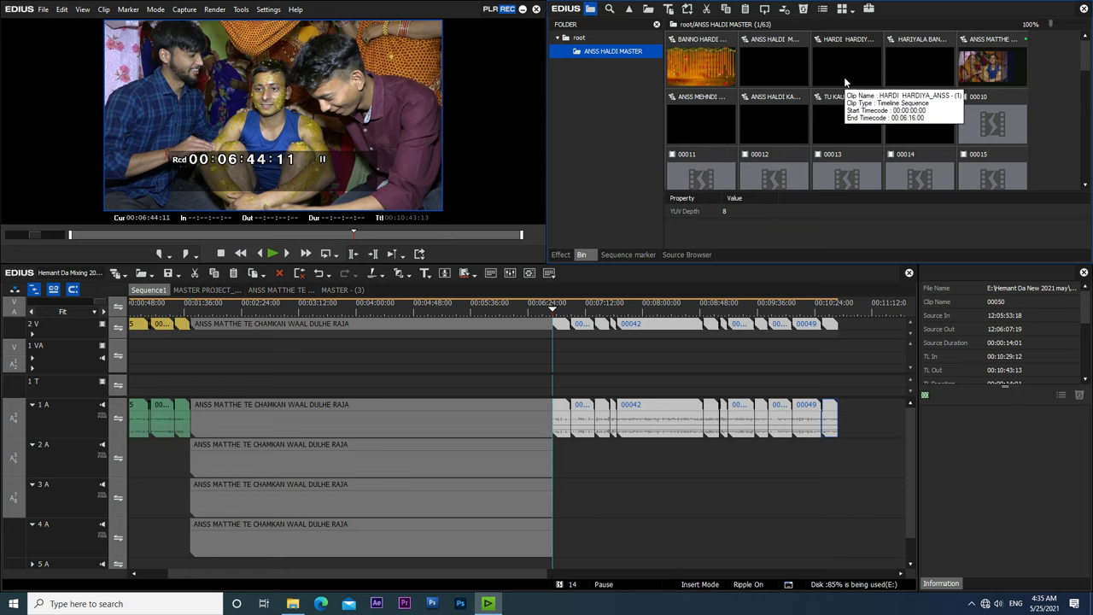
{"action": "double_click", "coordinate": [1052, 147]}
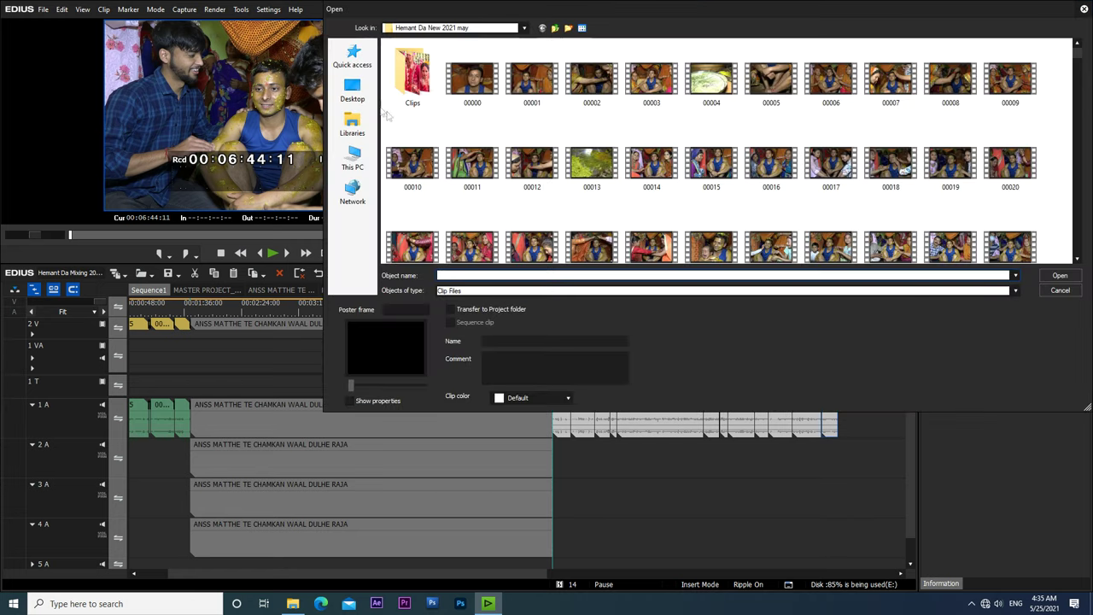
{"action": "left_click", "coordinate": [350, 159]}
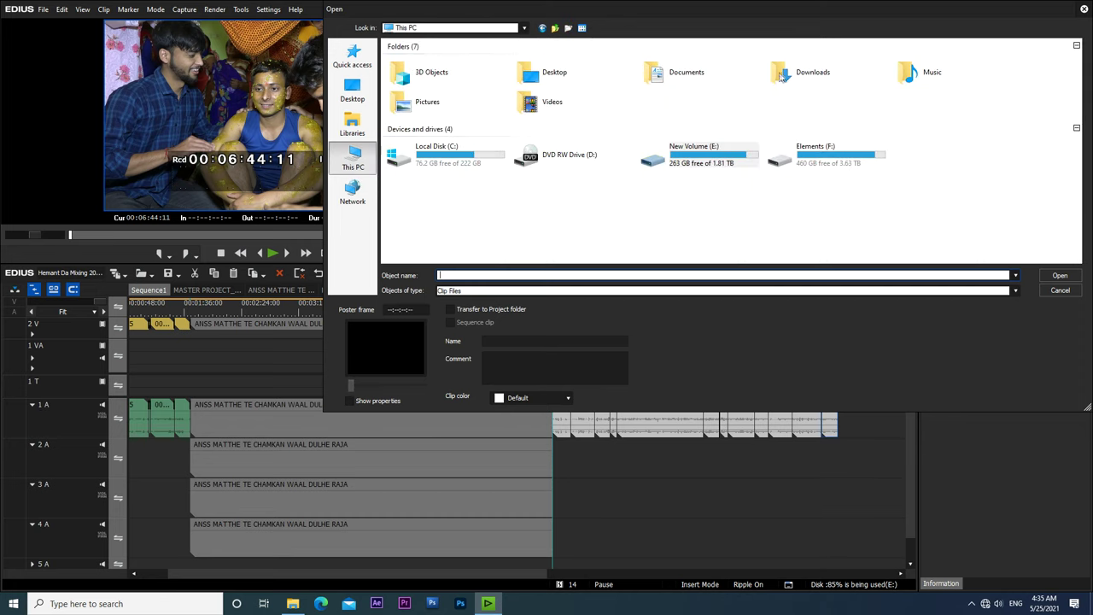
{"action": "double_click", "coordinate": [600, 76]}
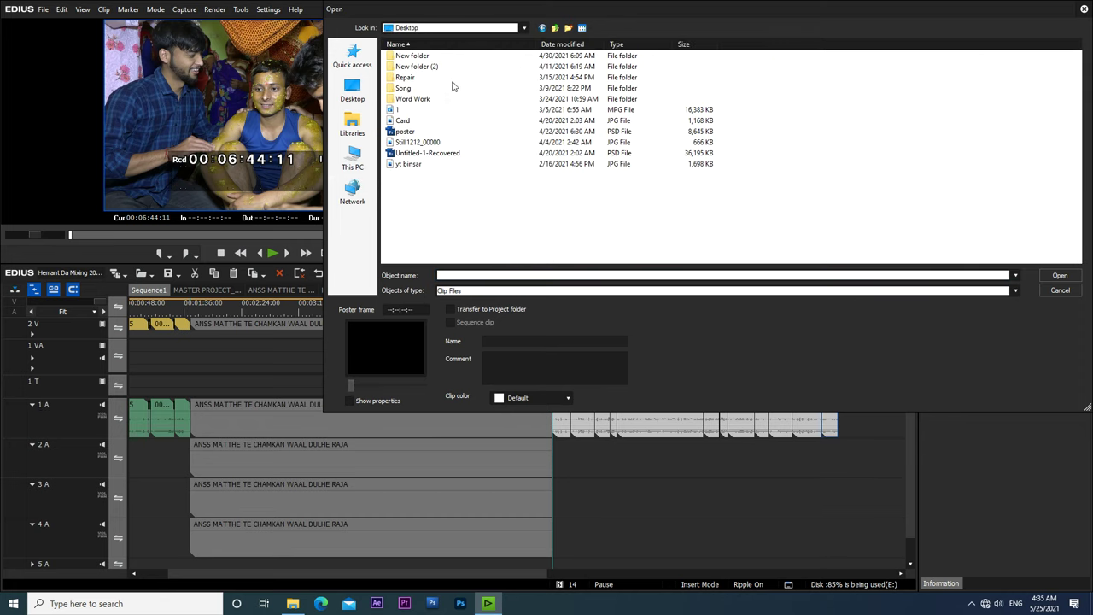
{"action": "double_click", "coordinate": [403, 89]}
{"action": "scroll", "coordinate": [910, 190], "scroll_direction": "down", "scroll_amount": 3}
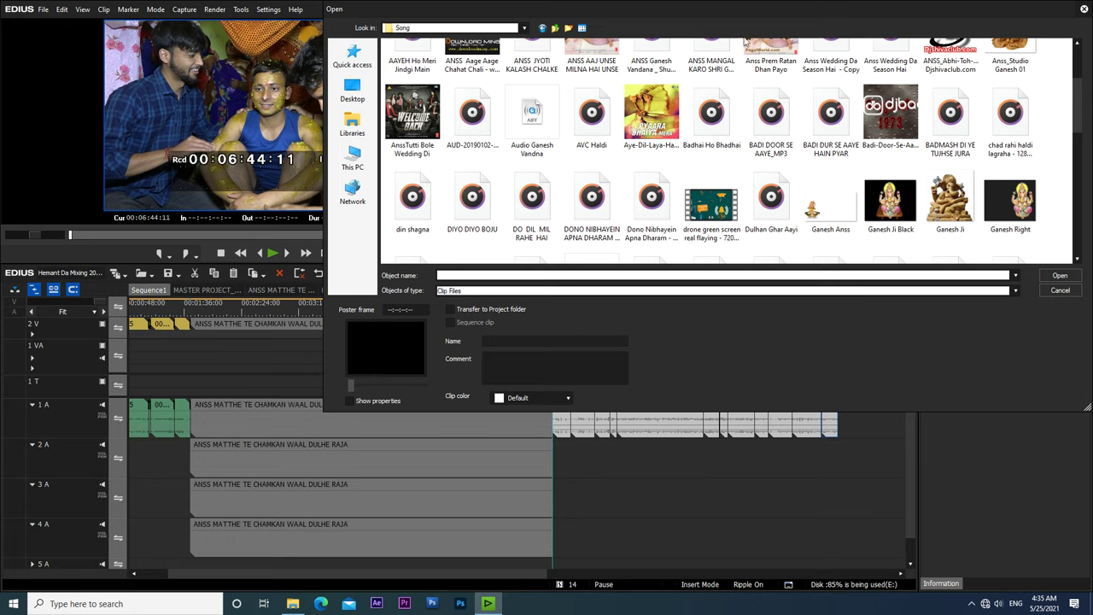
{"action": "double_click", "coordinate": [1011, 115]}
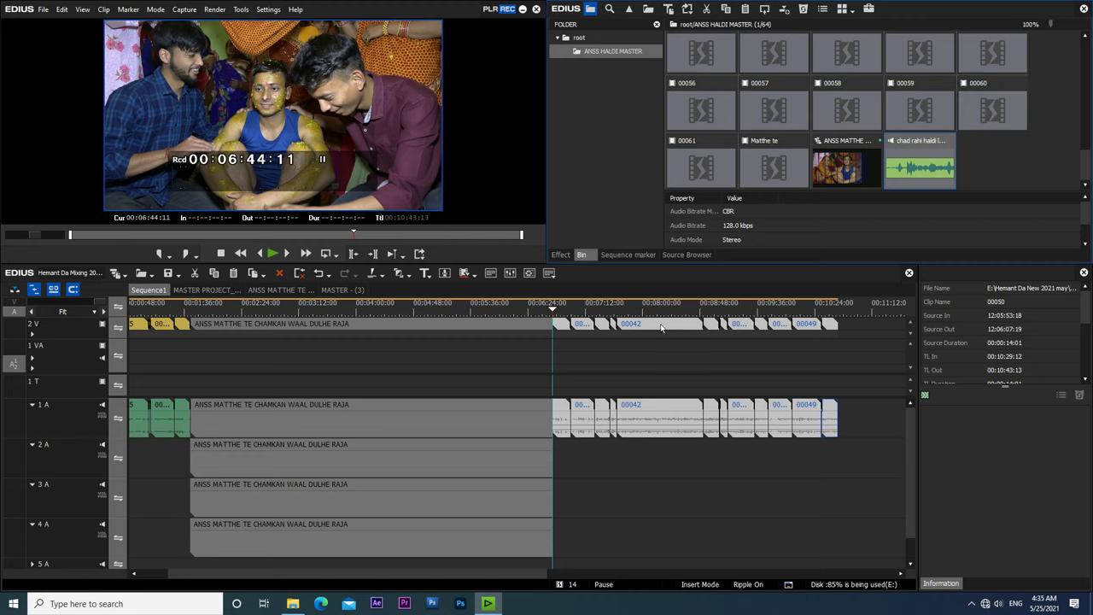
Ungroup the audio and video of the footage clips that follow ANSS MATTHE TE.
{"action": "left_click", "coordinate": [863, 405]}
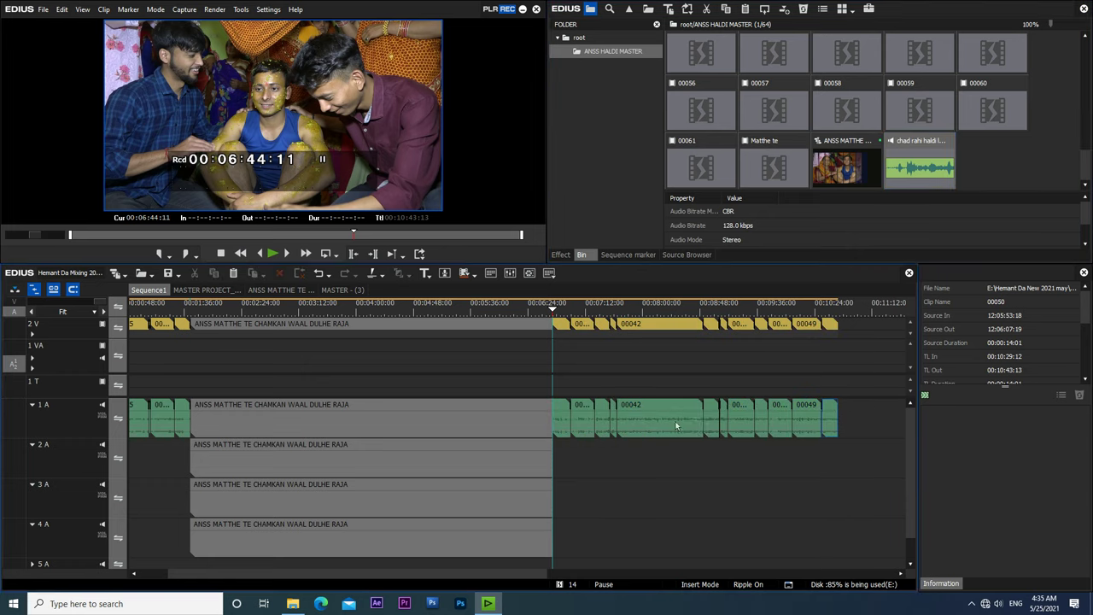
{"action": "left_click_drag", "start_coordinate": [874, 424], "coordinate": [559, 448]}
{"action": "right_click", "coordinate": [559, 419]}
{"action": "mouse_move", "coordinate": [768, 342]}
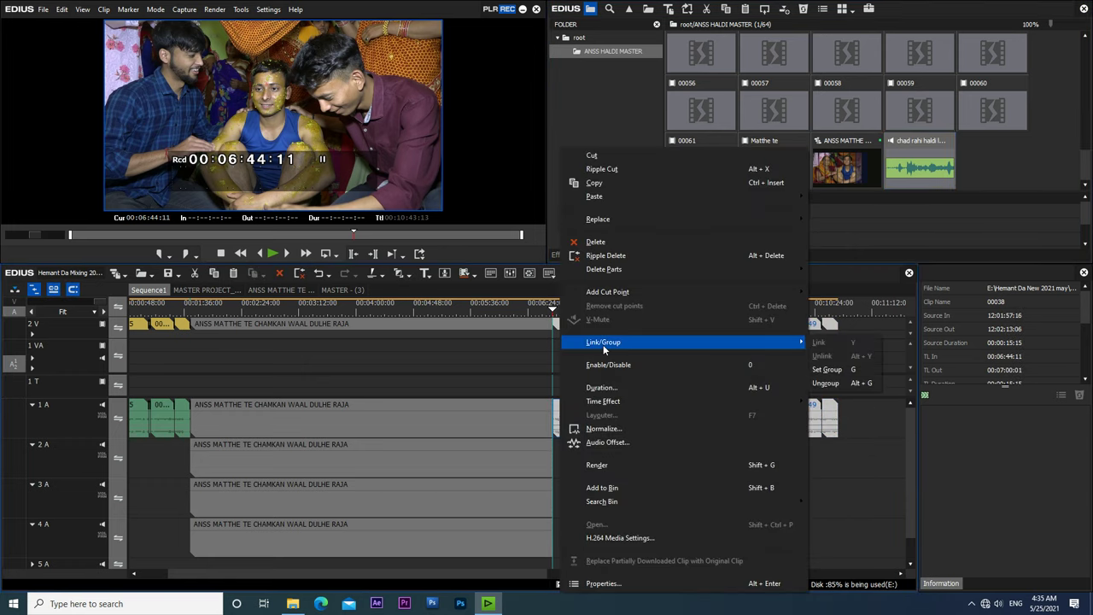
{"action": "left_click", "coordinate": [848, 383]}
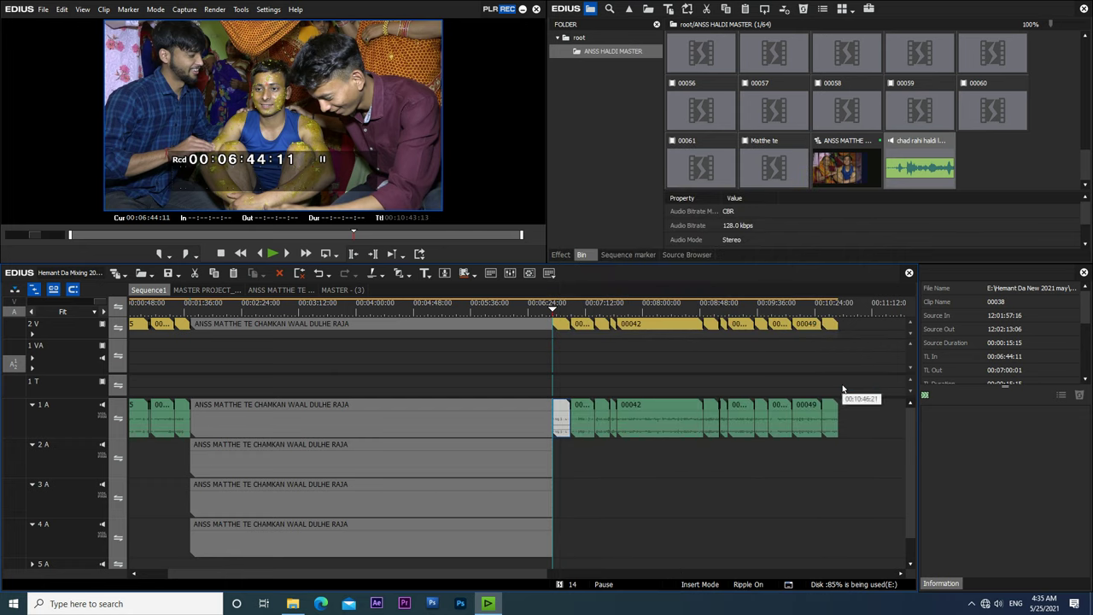
Try to delete the audio of the footage clips after ANSS MATTHE TE on 1 A with ripple mode on.
{"action": "left_click_drag", "start_coordinate": [875, 413], "coordinate": [564, 444]}
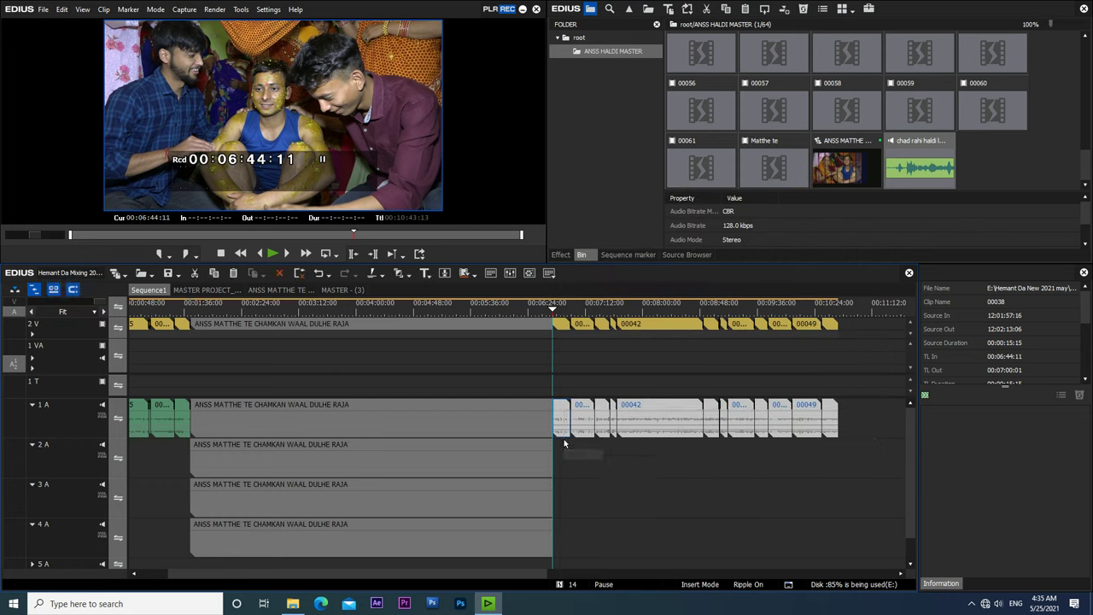
{"action": "key", "text": "Delete"}
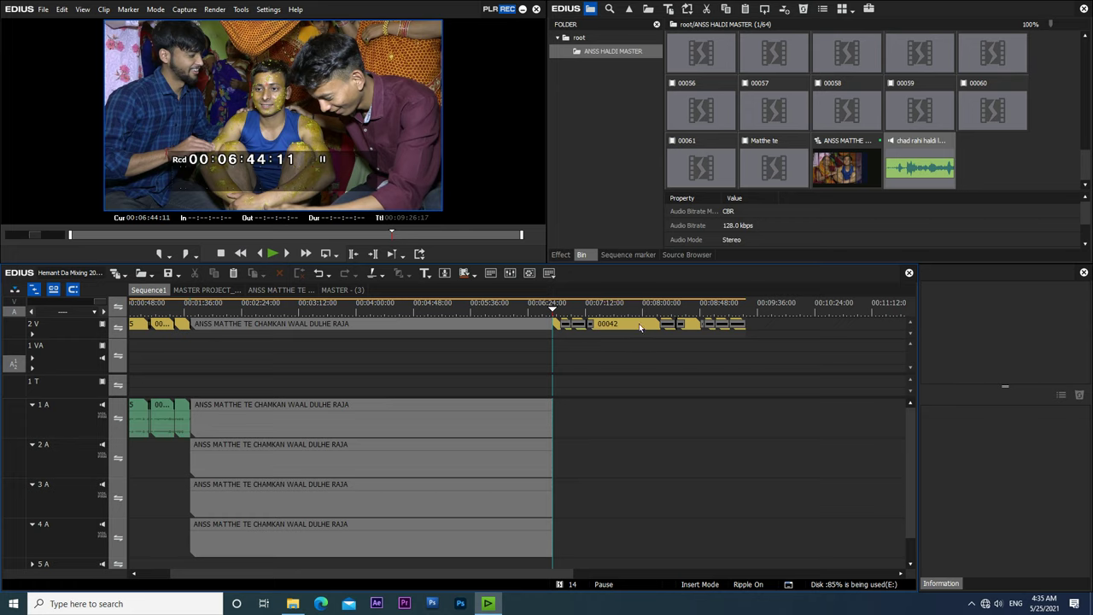
{"action": "left_click_drag", "start_coordinate": [644, 325], "coordinate": [646, 326]}
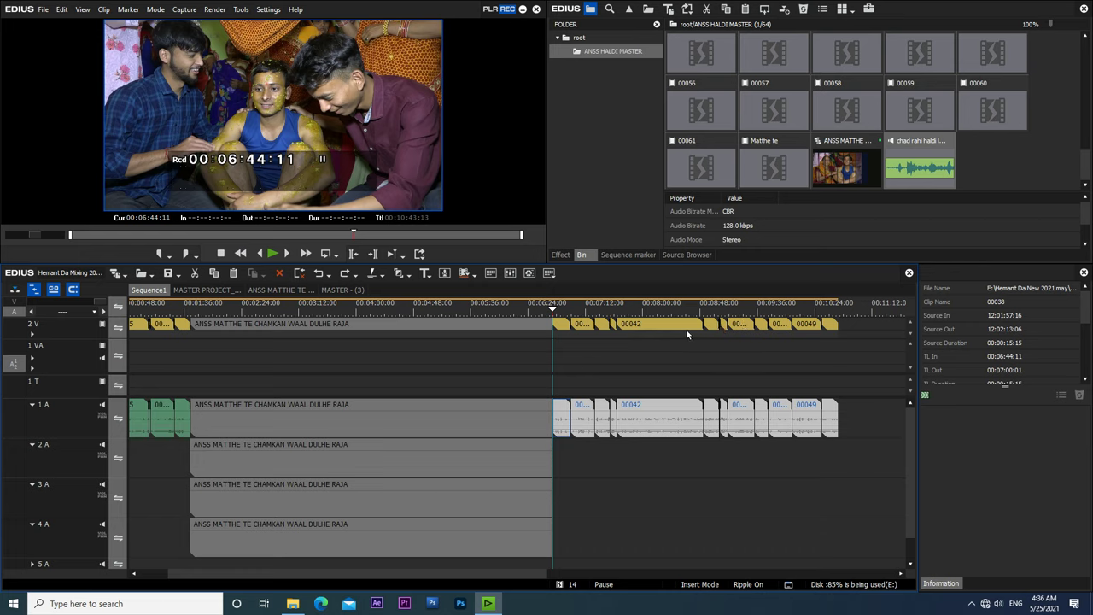
{"action": "key", "text": "ctrl+z"}
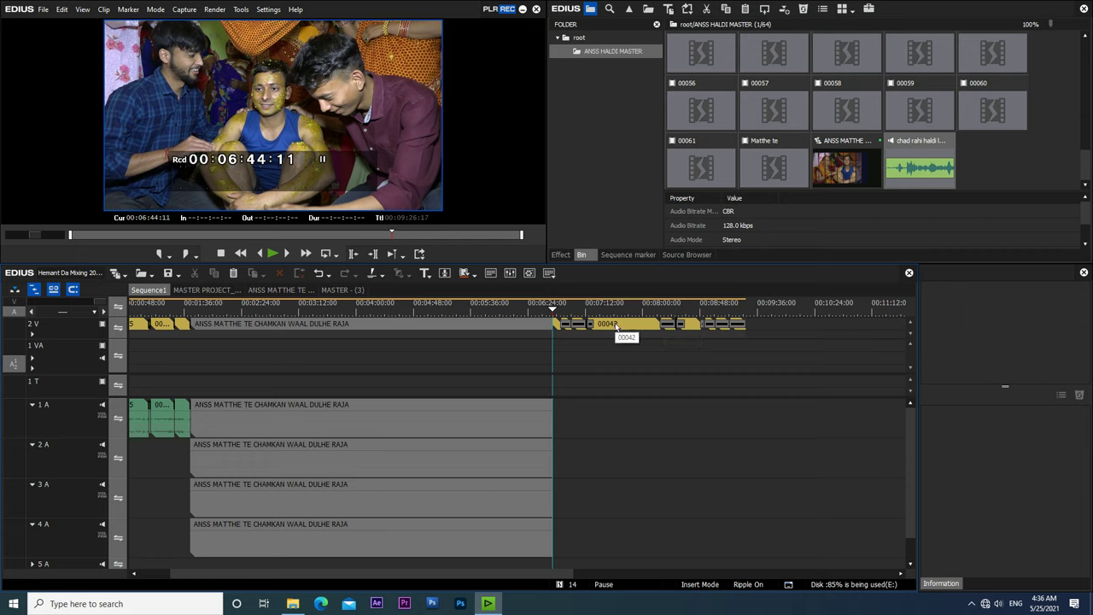
{"action": "key", "text": "ctrl+y"}
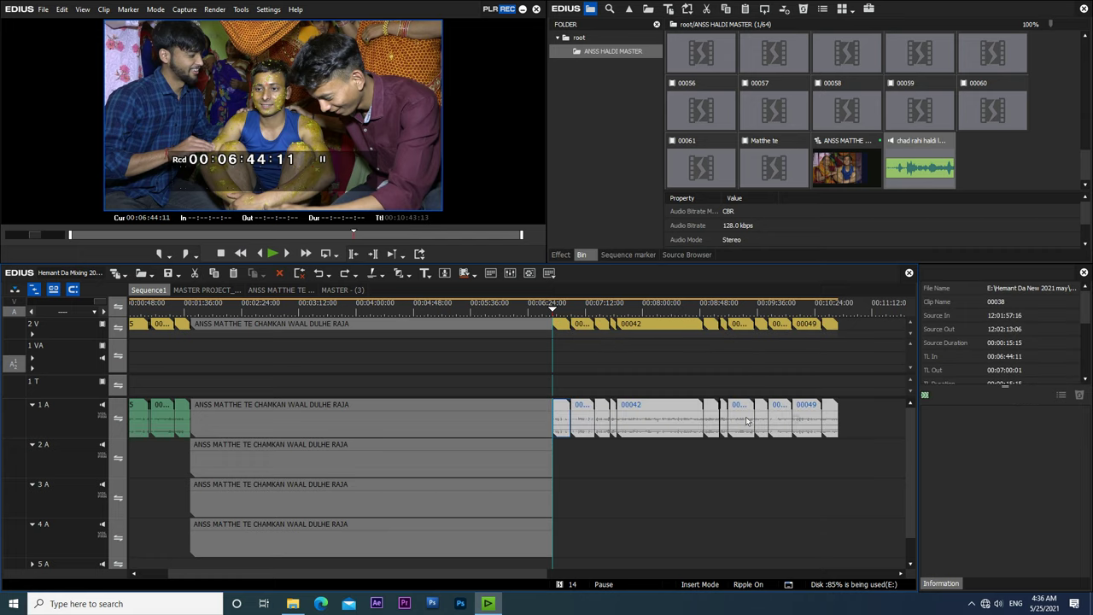
Turn ripple mode off and delete the audio of the footage clips after ANSS MATTHE TE on 1 A.
{"action": "left_click", "coordinate": [34, 292]}
{"action": "key", "text": "Delete"}
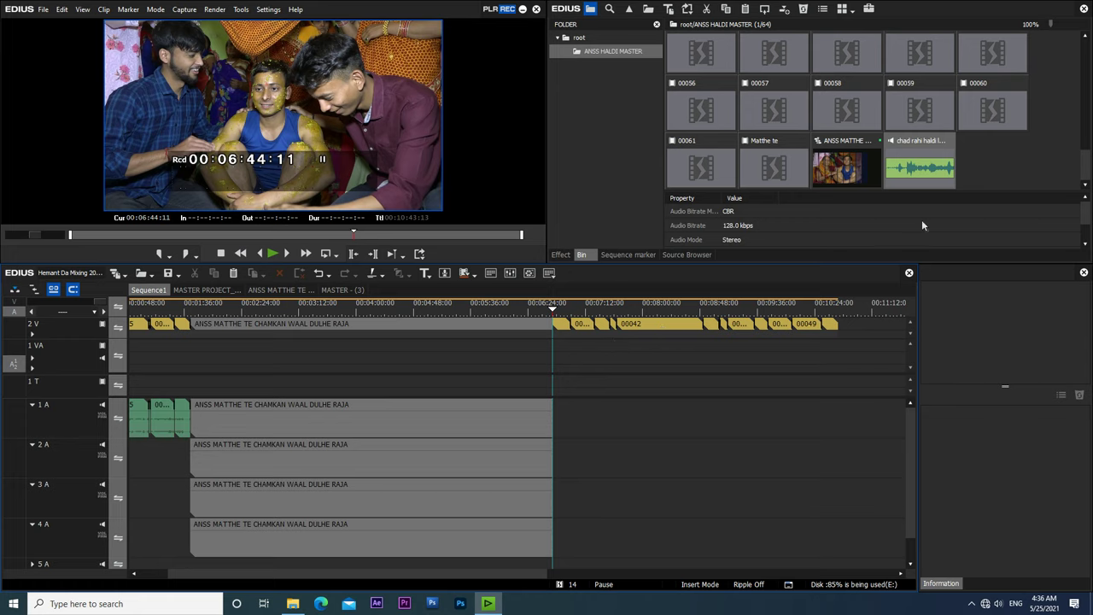
Place the chad rahi haldi lagraha song on 1 A at 00:06:44:11 and trim its end to the last video clip at 00:10:43:13.
{"action": "left_click_drag", "start_coordinate": [915, 169], "coordinate": [562, 428]}
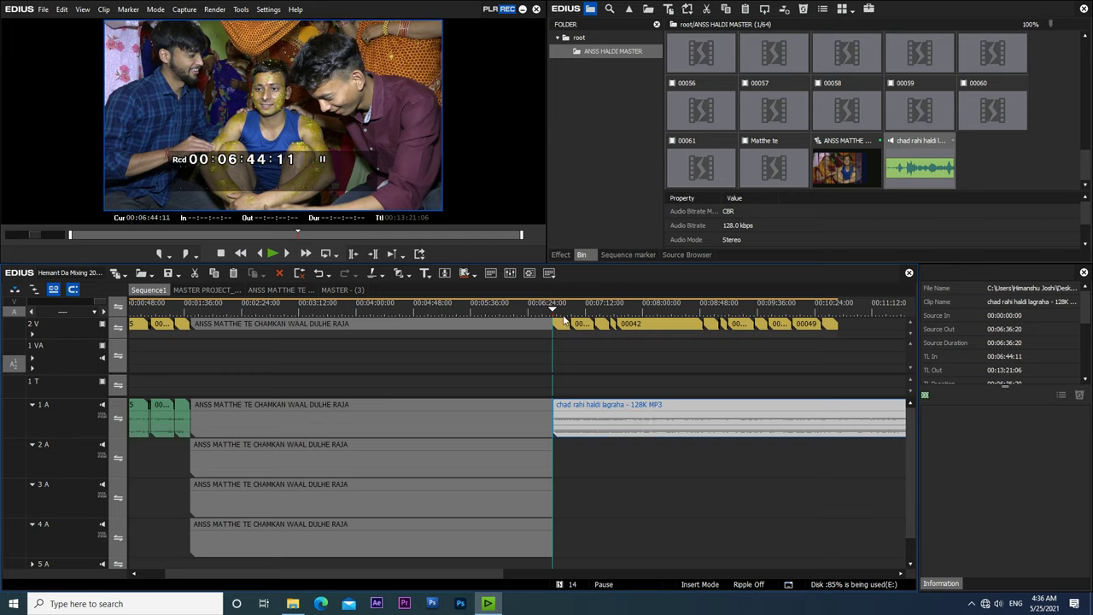
{"action": "left_click_drag", "start_coordinate": [851, 312], "coordinate": [841, 313]}
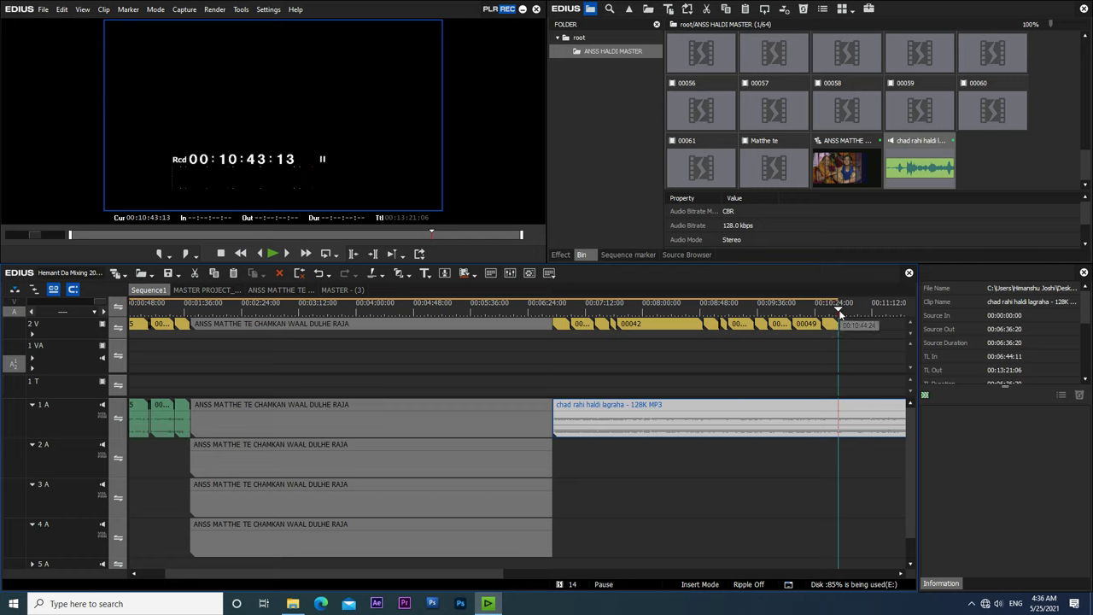
{"action": "key", "text": "n"}
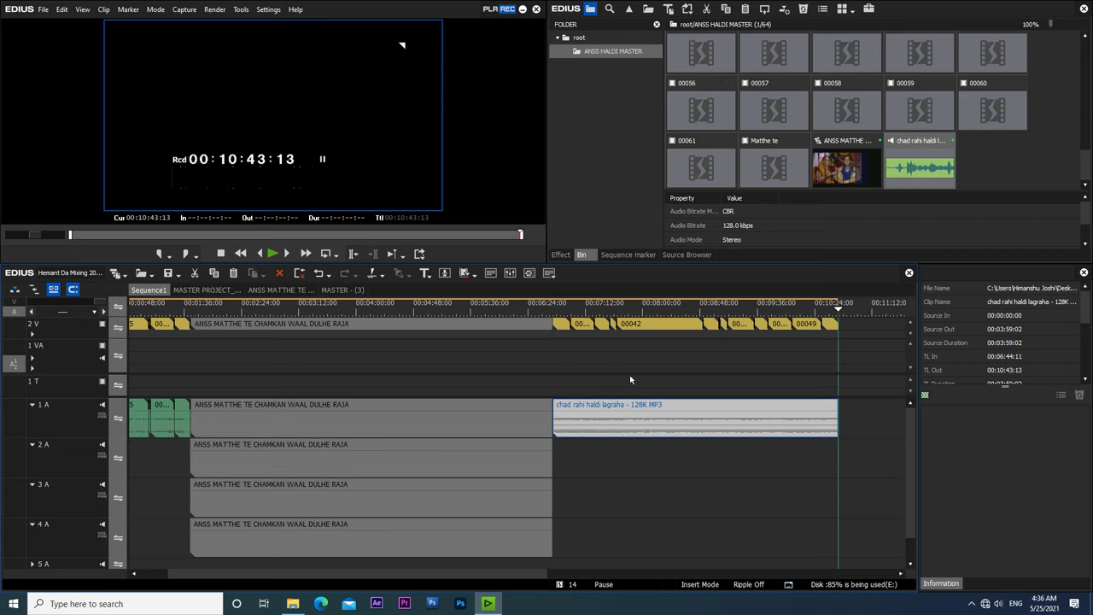
Add a 2D Dissolve transition on 2 V between ANSS MATTHE TE and the first footage clip after it.
{"action": "left_click", "coordinate": [561, 255]}
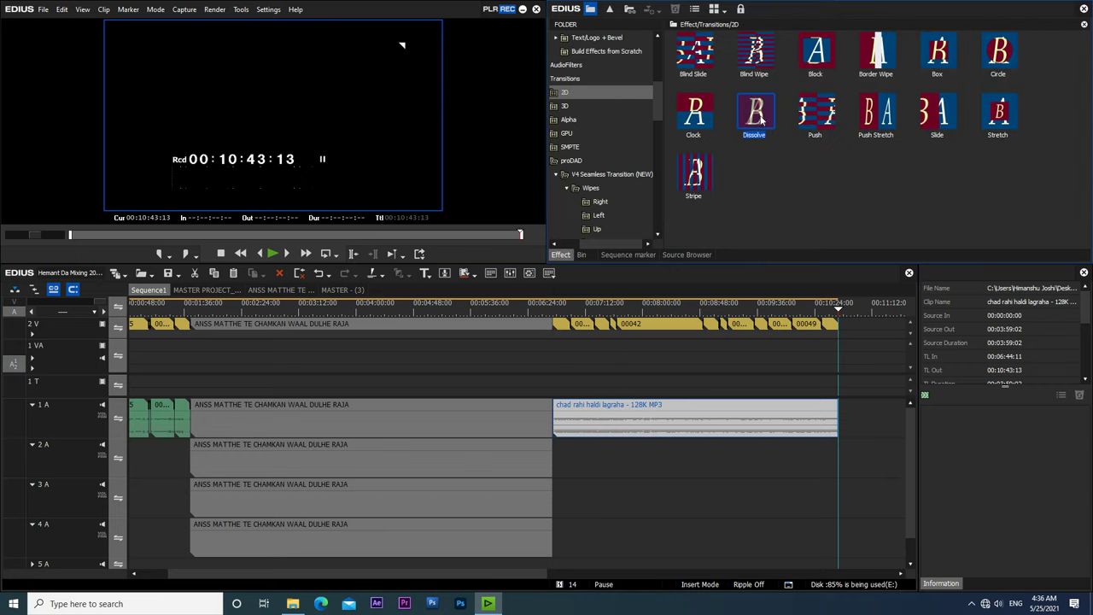
{"action": "left_click_drag", "start_coordinate": [758, 118], "coordinate": [559, 324]}
{"action": "left_click", "coordinate": [554, 331]}
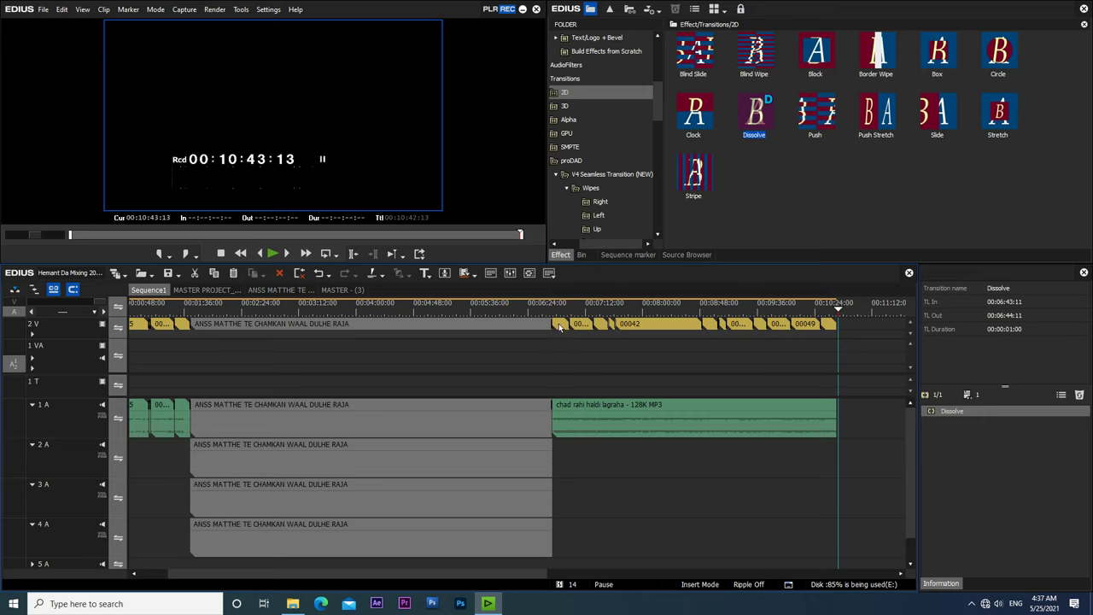
Move the playhead to the end of the last clip in Sequence1 at 00:10:42:13.
{"action": "left_click", "coordinate": [841, 308]}
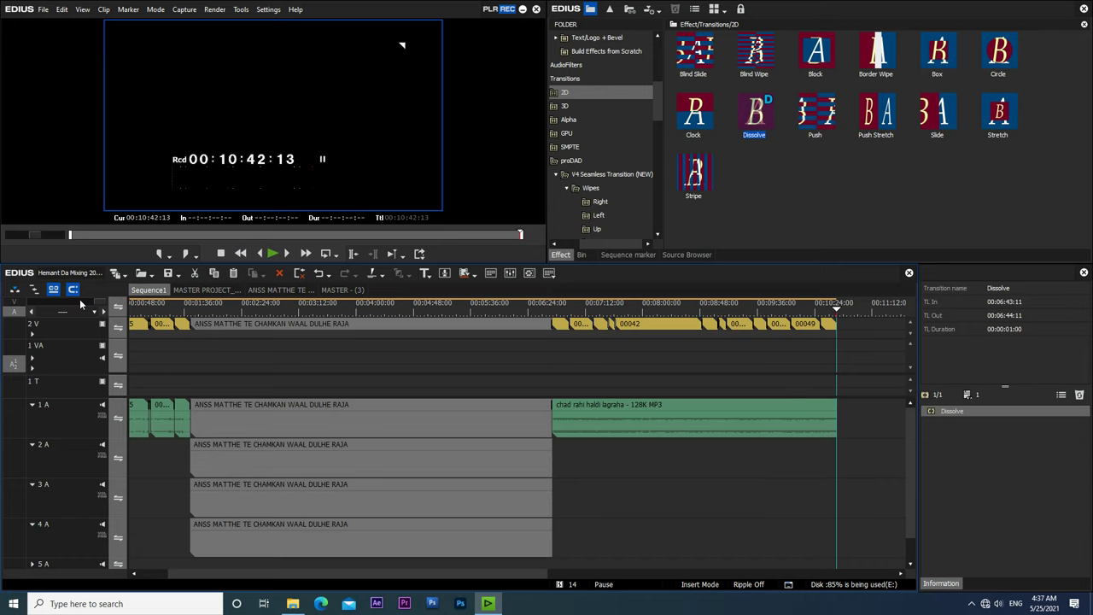
{"action": "key", "text": "ctrl+9"}
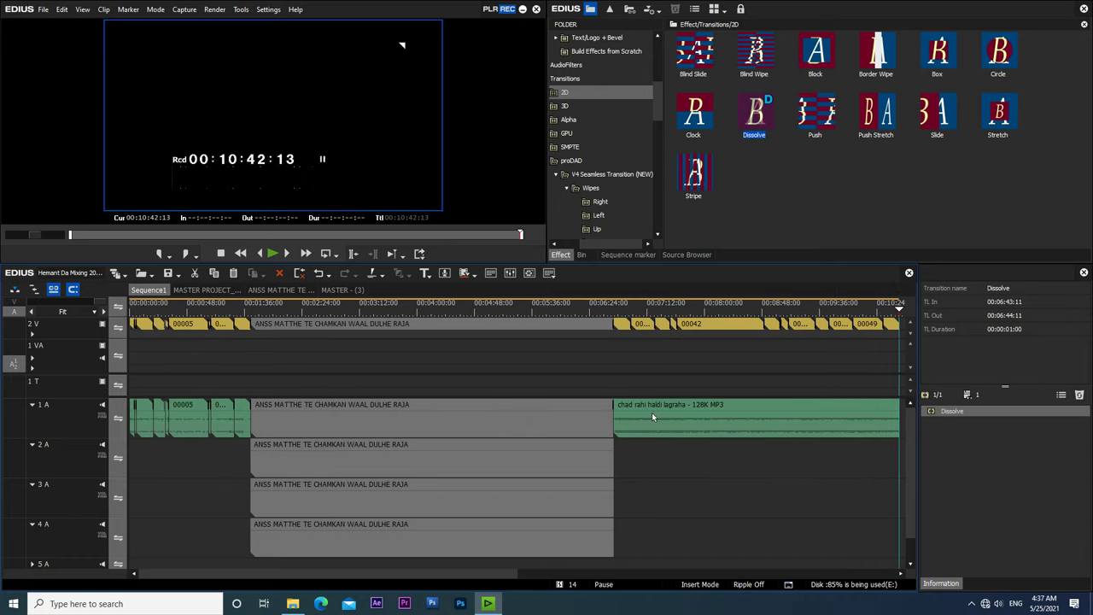
{"action": "left_click_drag", "start_coordinate": [441, 576], "coordinate": [489, 581]}
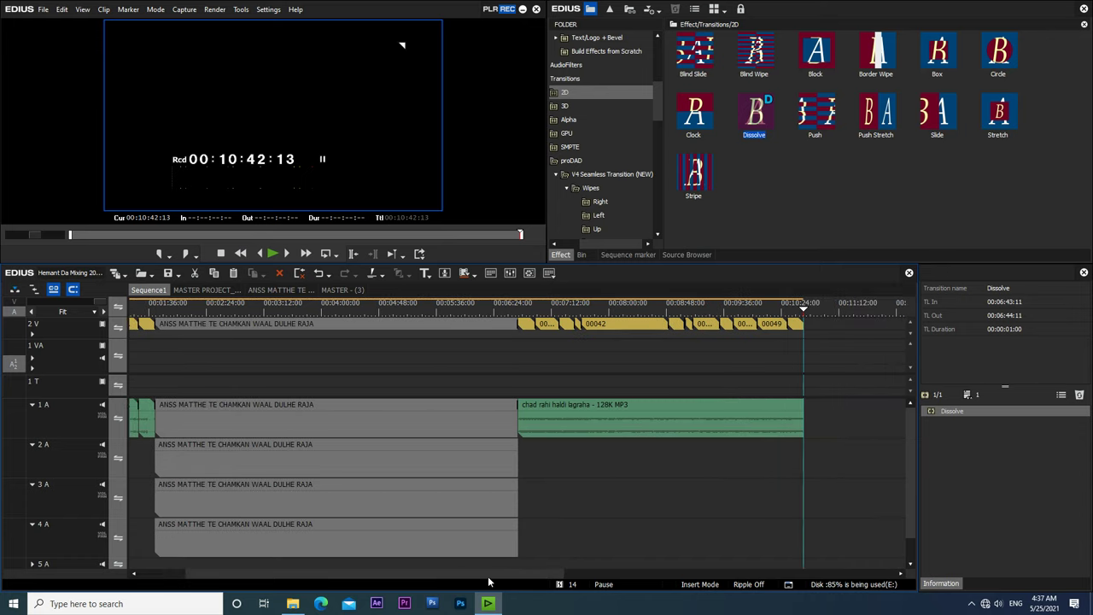